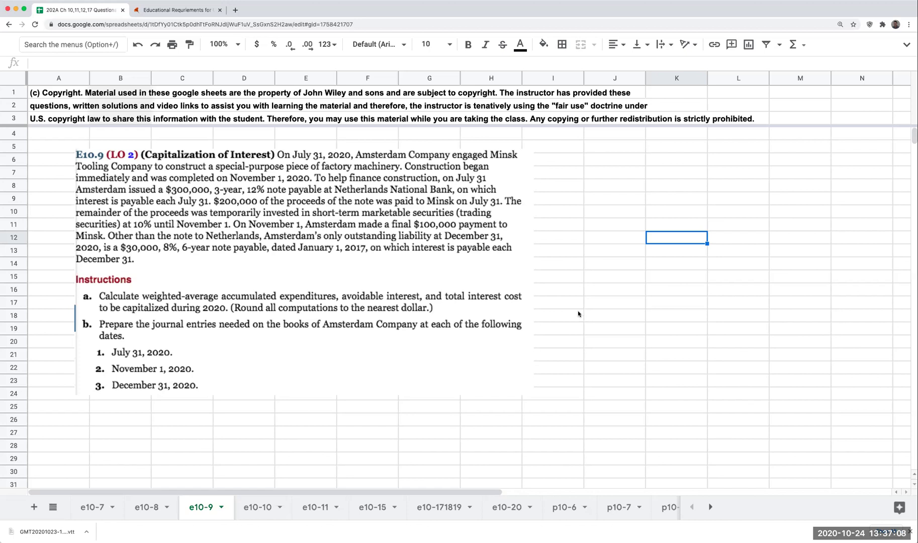
# Label the actual interest table and const loan row, entering $300,000 as whole-dollar currency.
pyautogui.click(598, 227)
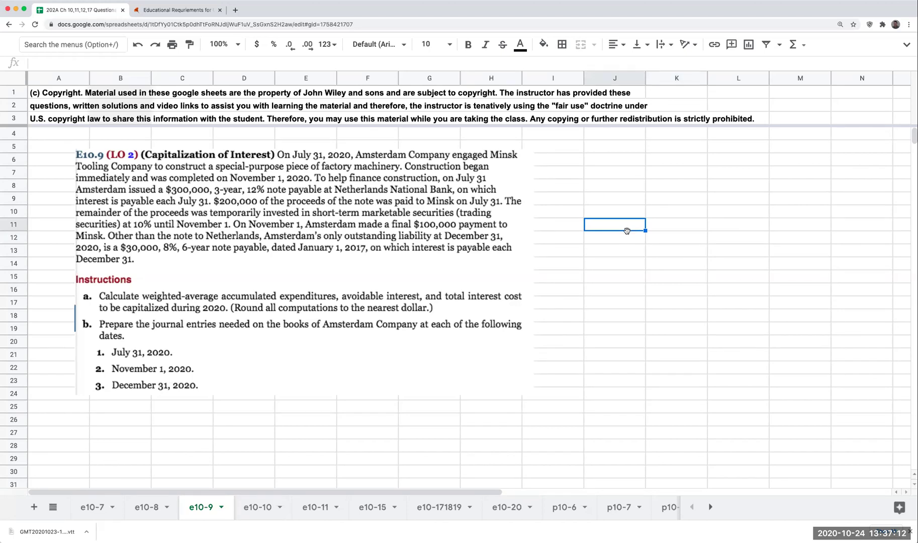
pyautogui.write('actual interest')
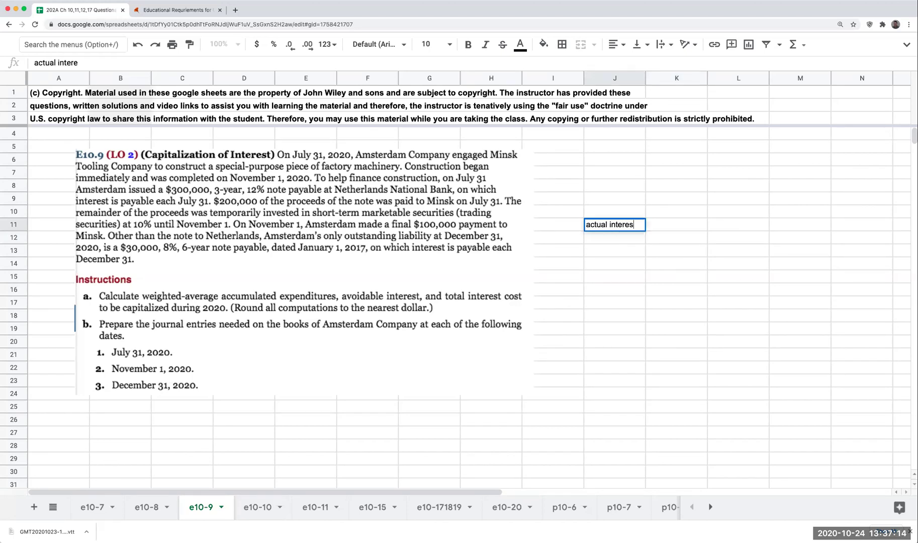
pyautogui.press('Return')
pyautogui.press('Return')
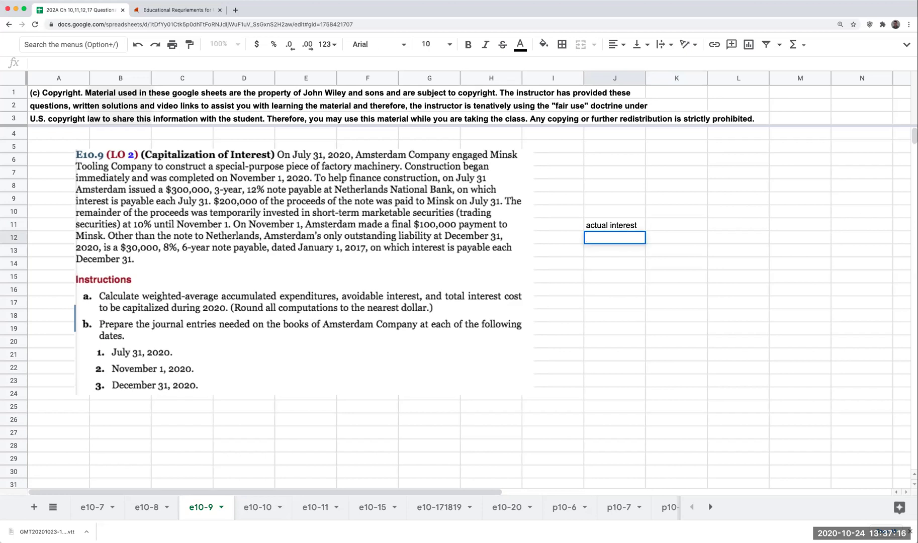
pyautogui.press('Return')
pyautogui.press('Return')
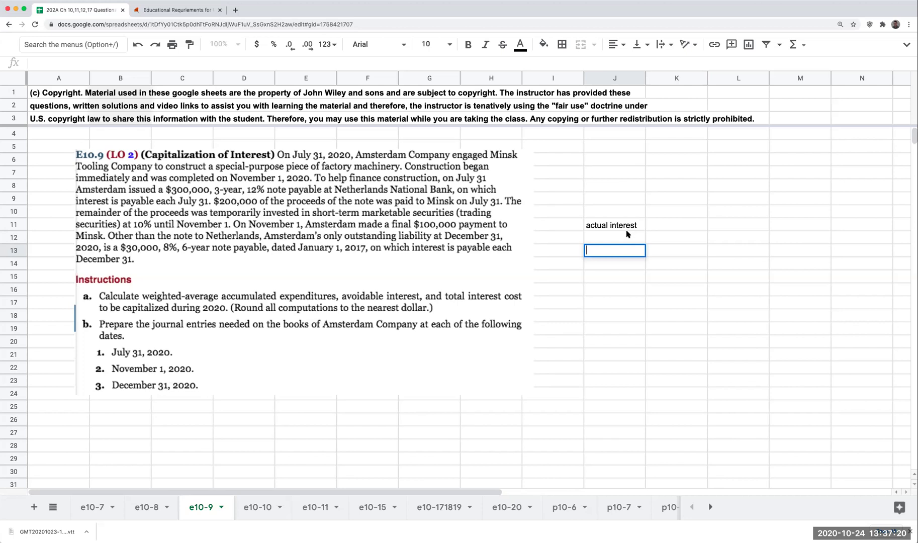
pyautogui.write('constl ')
pyautogui.write(' loan')
pyautogui.press('Return')
pyautogui.press('Up')
pyautogui.press('Right')
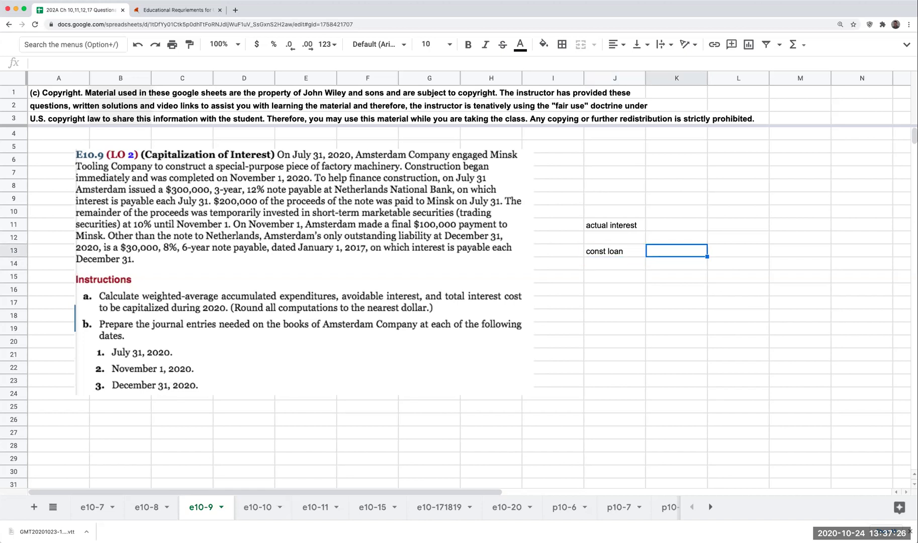
pyautogui.write('300')
pyautogui.write('000')
pyautogui.press('Return')
pyautogui.press('Up')
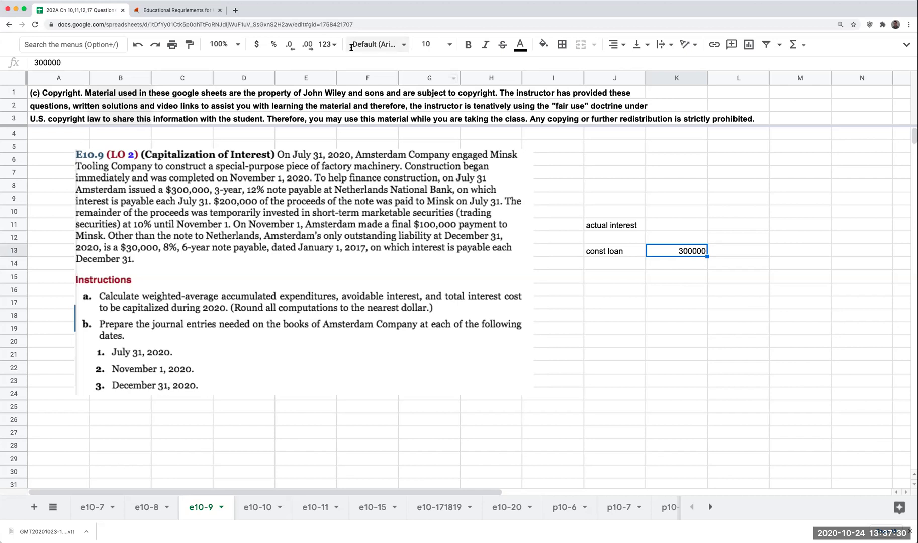
pyautogui.click(257, 44)
pyautogui.click(289, 43)
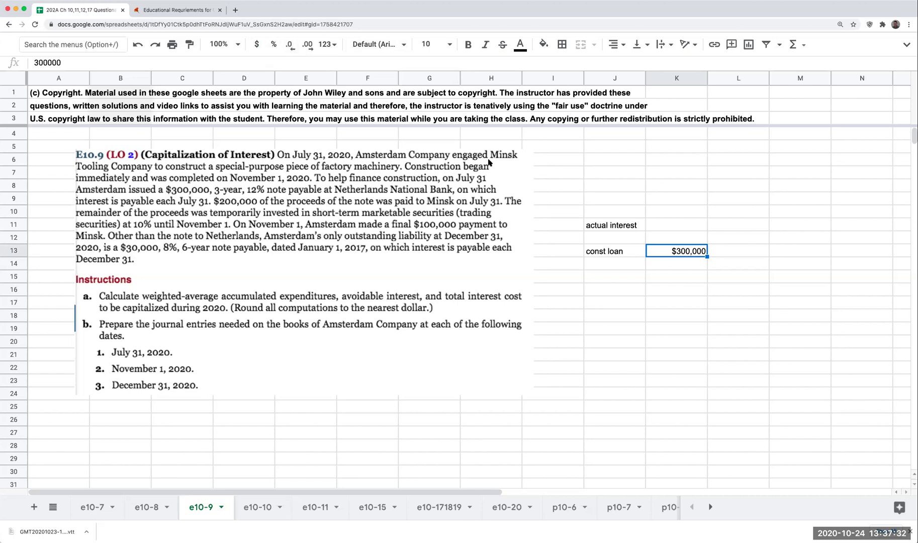
# Enter the 0.12 interest rate and the loan and interest rate headings.
pyautogui.click(723, 253)
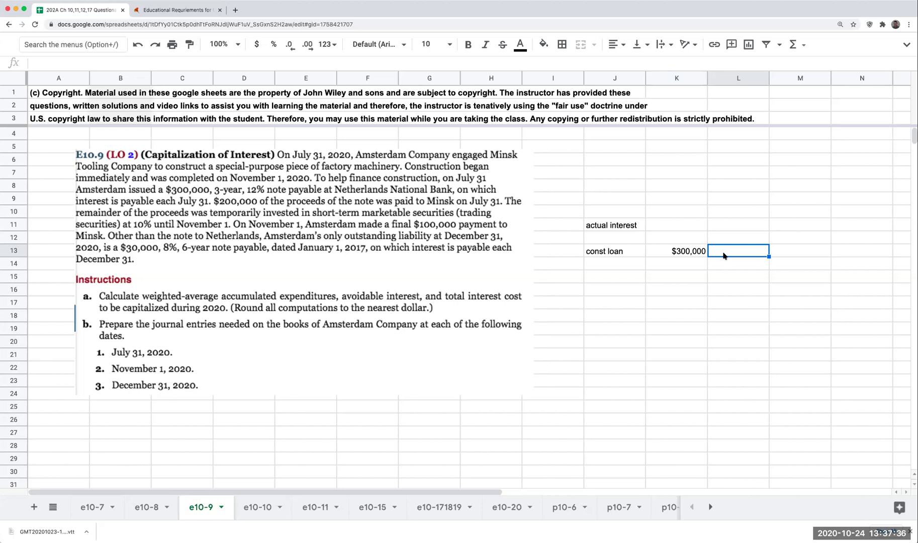
pyautogui.write('0.12')
pyautogui.press('Tab')
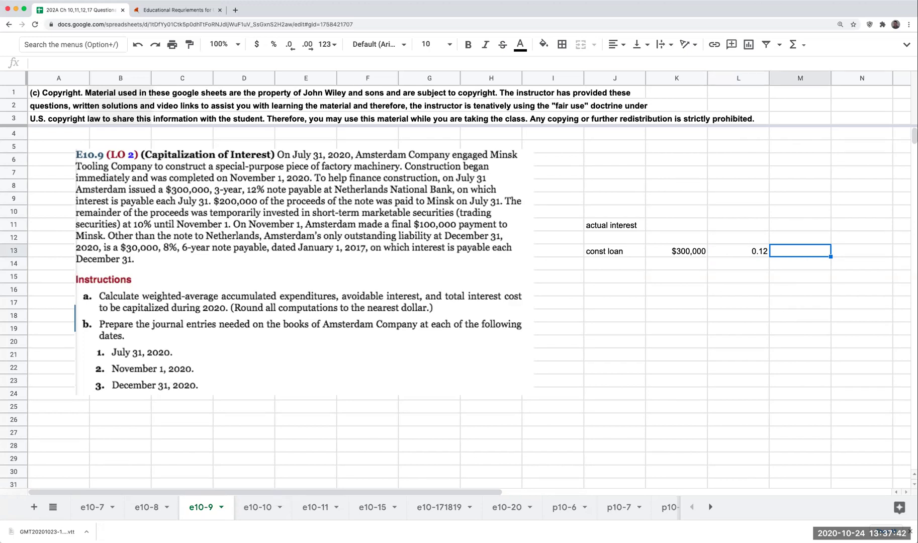
pyautogui.press('Up')
pyautogui.press('Left')
pyautogui.press('Left')
pyautogui.write('loan')
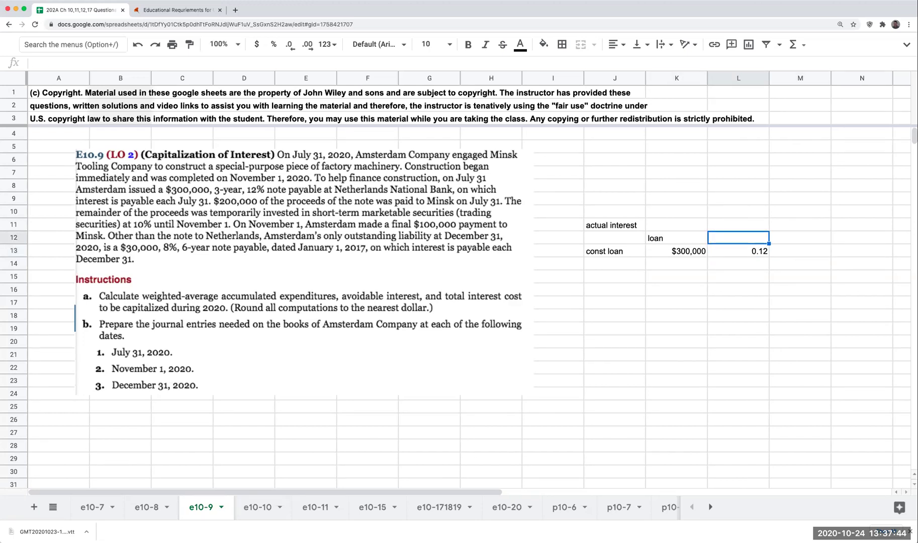
pyautogui.press('Tab')
pyautogui.write('interest ra')
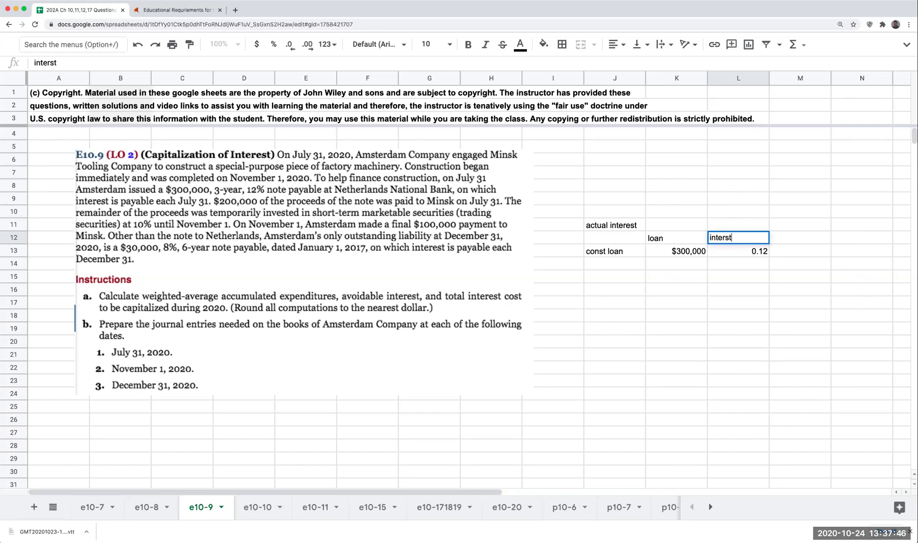
pyautogui.write('te')
pyautogui.press('Tab')
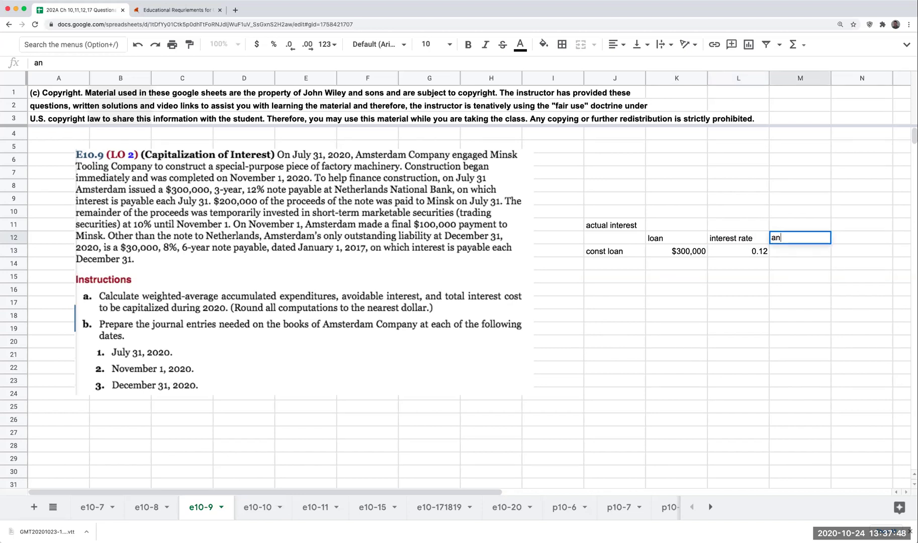
pyautogui.write('annual ')
pyautogui.write('interest')
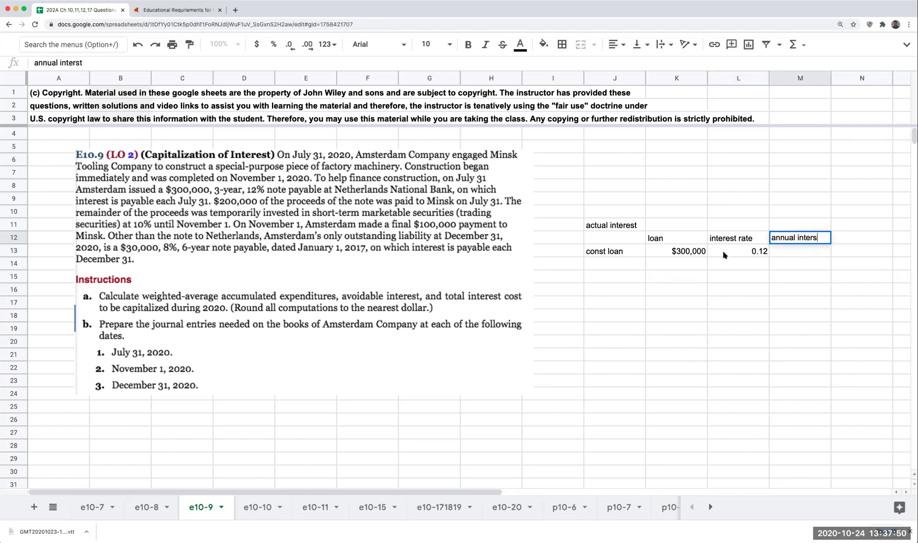
# Add the annual interest heading and compute =K13*L13 as $36,000.
pyautogui.press('Return')
pyautogui.press('Right')
pyautogui.press('Right')
pyautogui.write('=k13*l13')
pyautogui.press('Return')
pyautogui.press('Up')
pyautogui.press('Right')
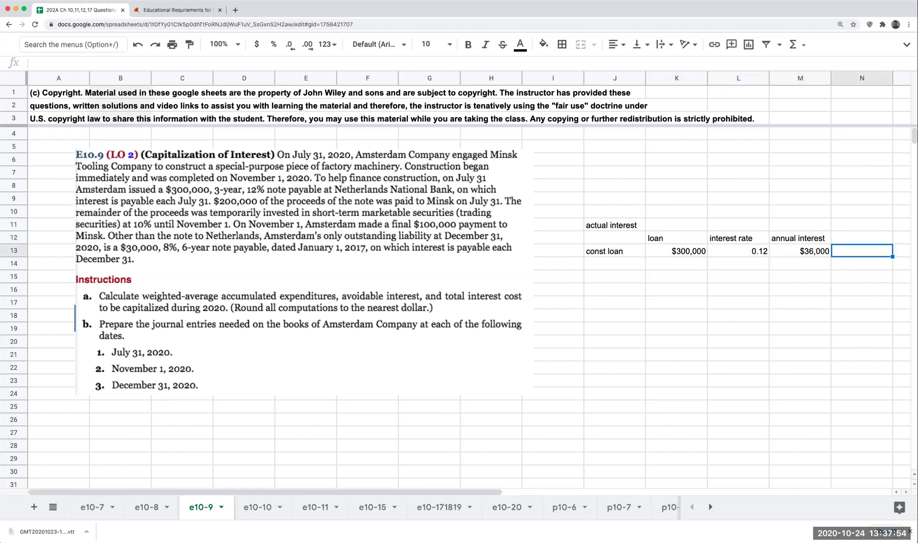
pyautogui.press('Up')
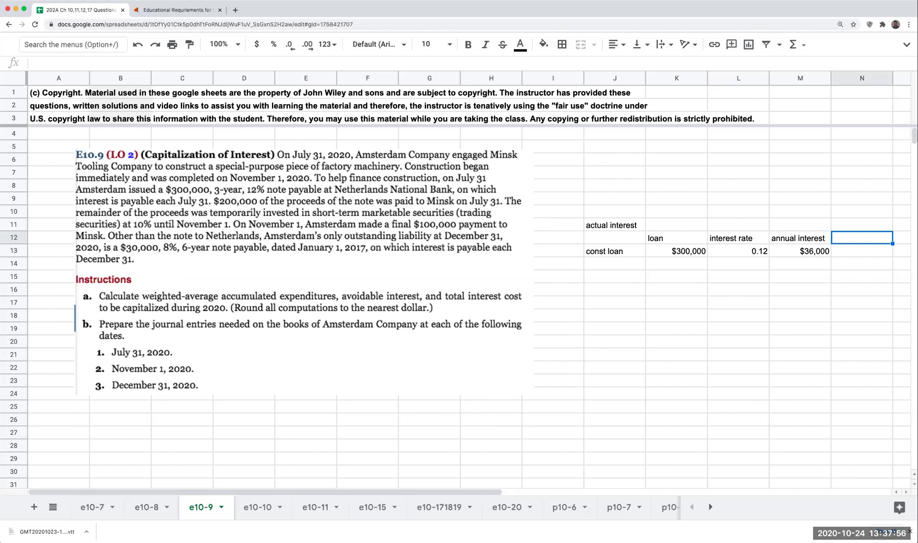
pyautogui.write('interest expense')
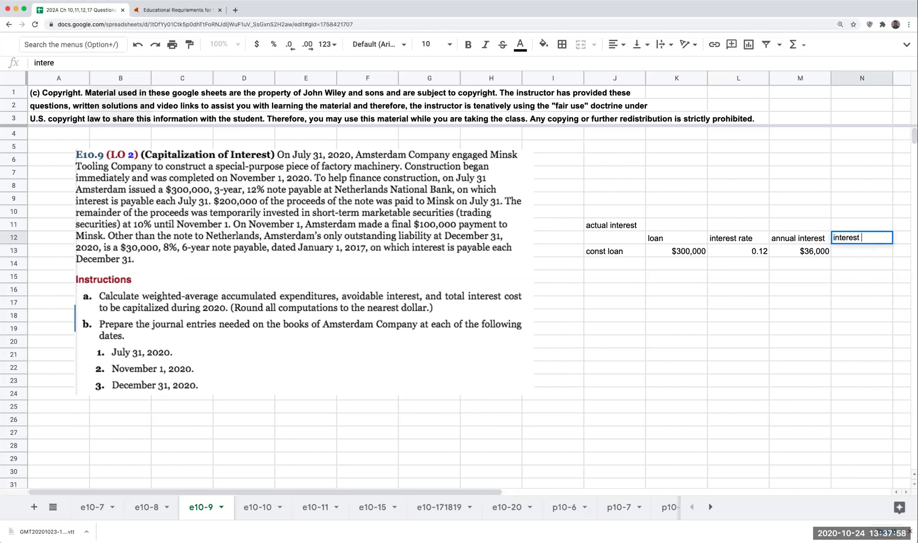
# Add the interest expense heading and compute =M13*5/12 as $15,000.
pyautogui.press('Return')
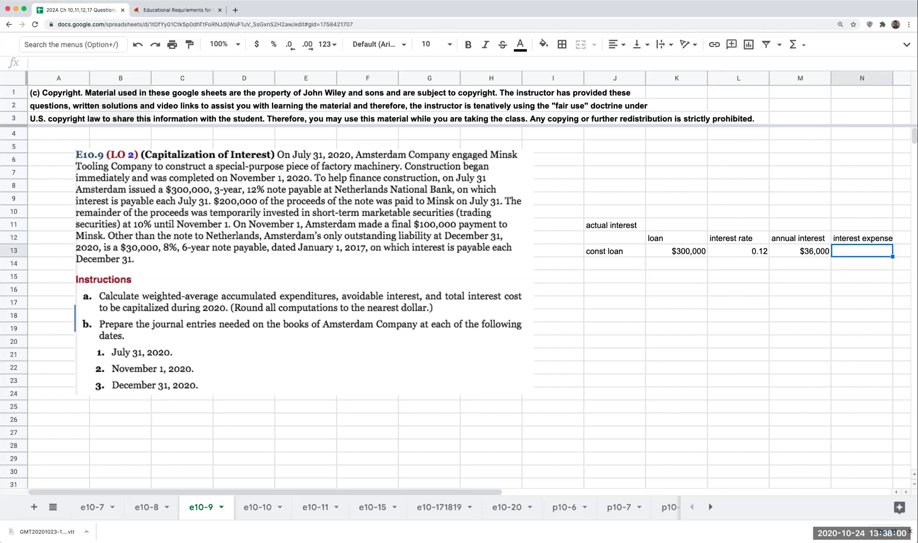
pyautogui.hscroll(1, 459, 287)
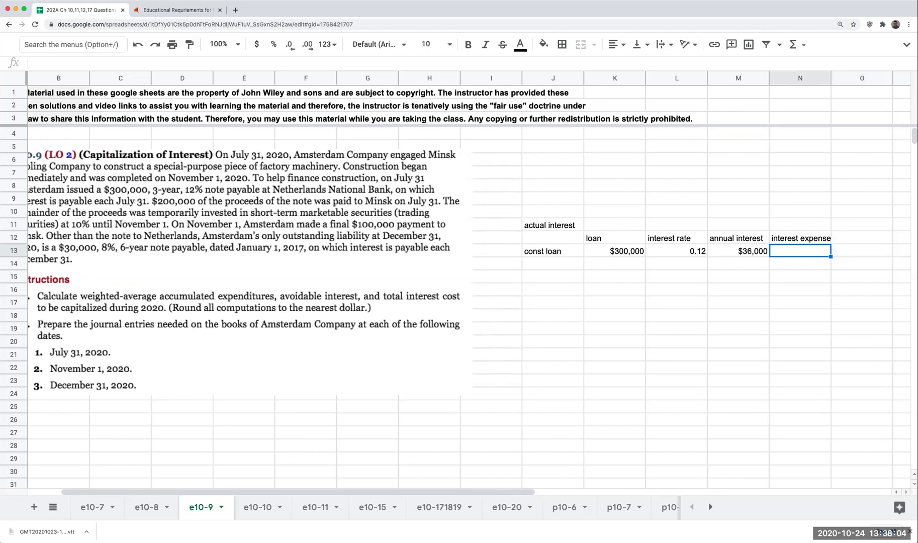
pyautogui.press('Tab')
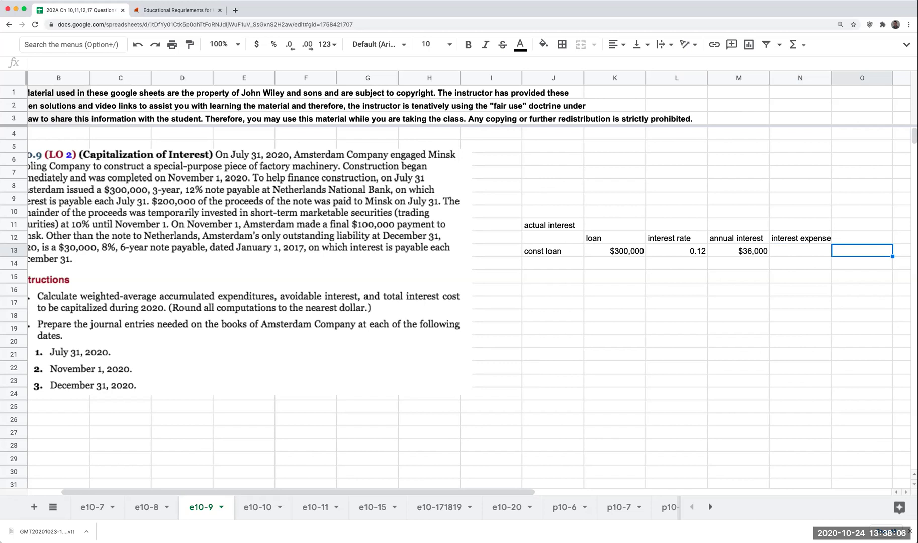
pyautogui.press('Left')
pyautogui.write('+')
pyautogui.click(723, 254)
pyautogui.write('*5/12')
pyautogui.press('Return')
# Add the note '(loan o/s from 8/1-12/31)' beside the const loan interest expense.
pyautogui.click(861, 251)
pyautogui.write('(loan o/s ')
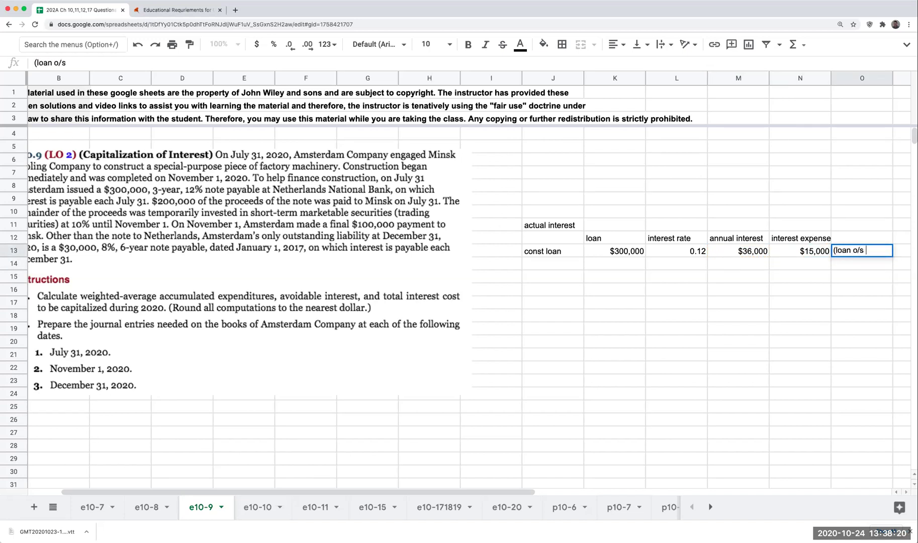
pyautogui.write('from 8/1-12/31)')
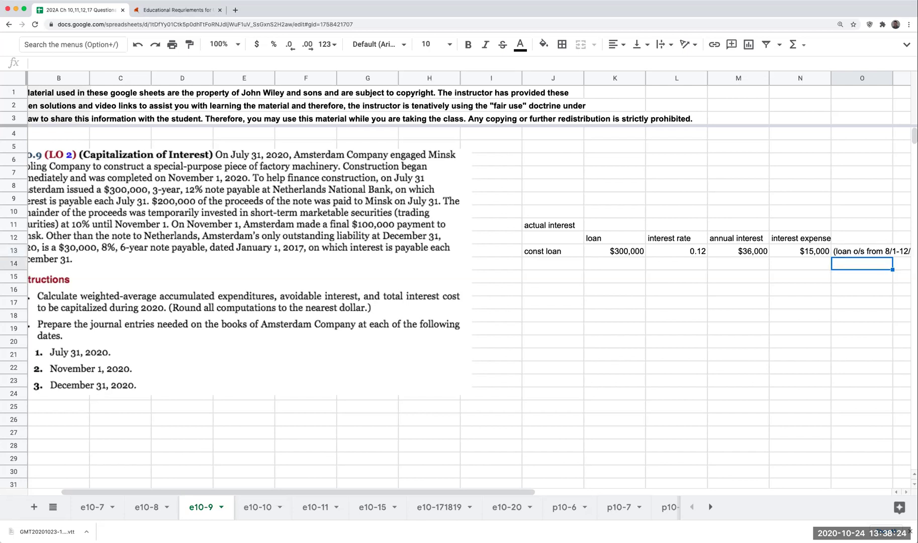
pyautogui.press('Return')
pyautogui.click(800, 251)
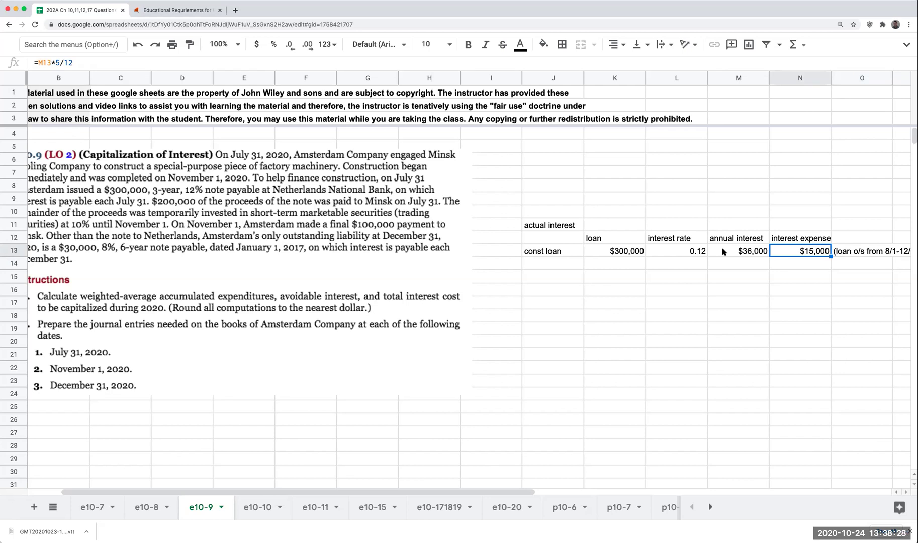
pyautogui.press('Left')
pyautogui.press('Left')
pyautogui.press('Left')
pyautogui.press('Left')
pyautogui.press('Down')
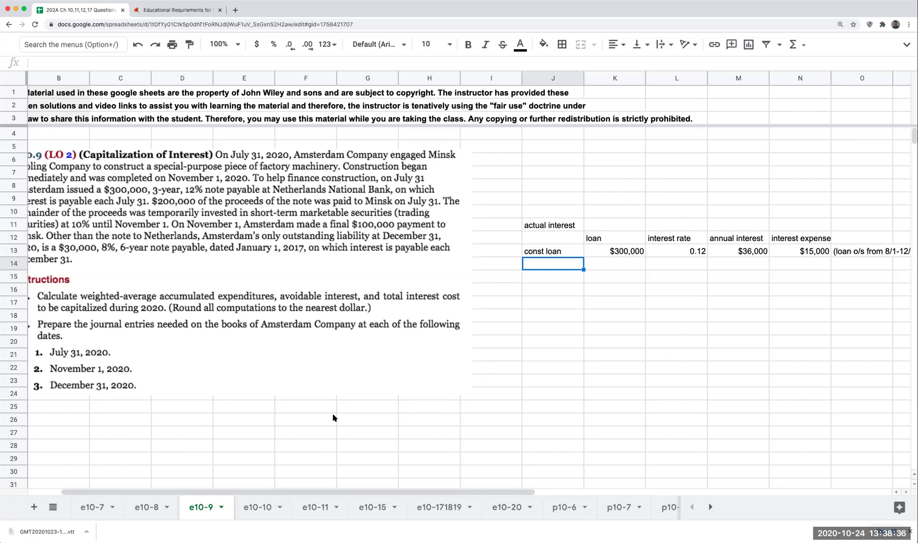
pyautogui.moveTo(287, 491); pyautogui.dragTo(255, 491)
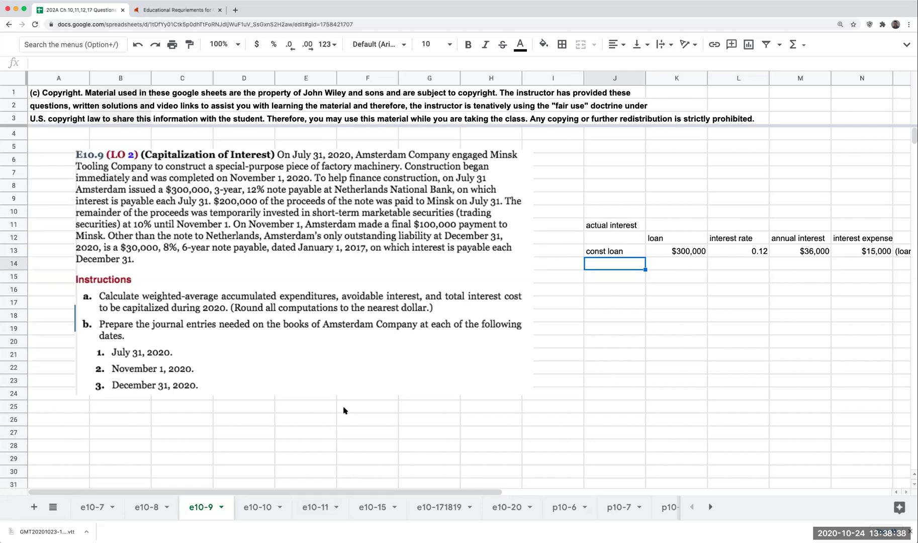
# Enter the 6 year note row with a $30,000 amount at a 0.08 rate.
pyautogui.click(656, 289)
pyautogui.click(619, 267)
pyautogui.write('6 year note')
pyautogui.press('Tab')
pyautogui.write('30000')
pyautogui.press('Return')
pyautogui.click(738, 263)
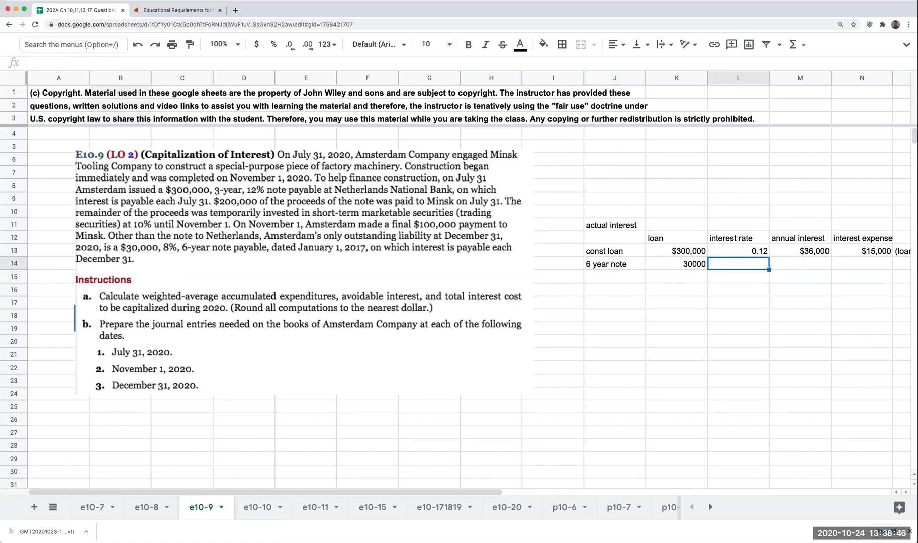
pyautogui.write('0.08')
pyautogui.press('Return')
# Compute the 6-year note's $2,400 interest expense.
pyautogui.press('Up')
pyautogui.press('Right')
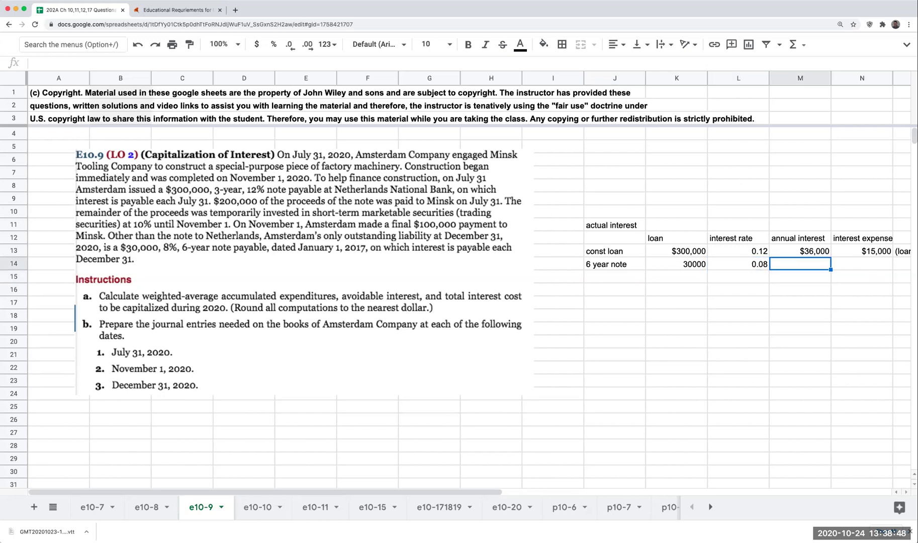
pyautogui.press('Right')
pyautogui.press('Left')
pyautogui.press('Right')
pyautogui.press('Left')
pyautogui.press('Right')
pyautogui.write('+K14')
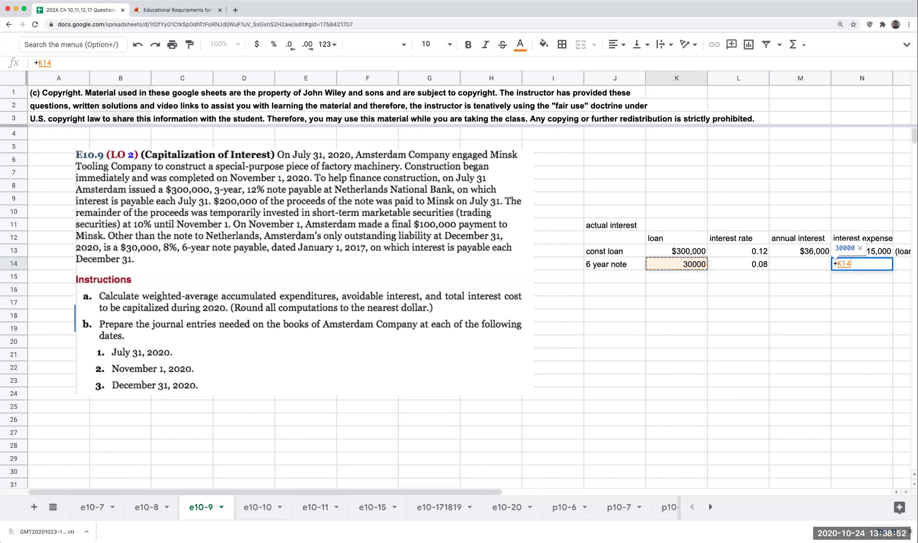
pyautogui.write('*')
pyautogui.press('Left')
pyautogui.press('Left')
pyautogui.press('Return')
pyautogui.press('Up')
pyautogui.press('Return')
# Format the note's $30,000 amount as whole-dollar currency.
pyautogui.press('Left')
pyautogui.press('Left')
pyautogui.press('Left')
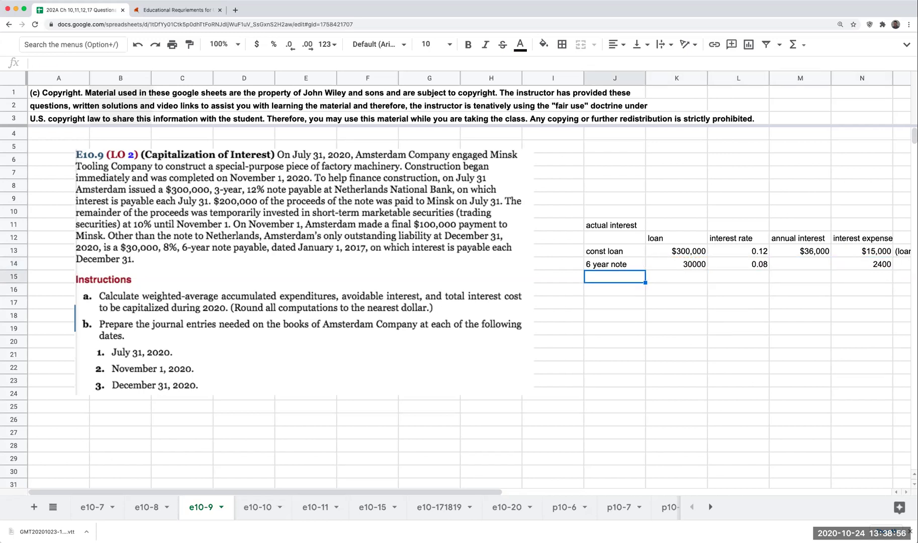
pyautogui.press('Up')
pyautogui.press('Right')
pyautogui.press('Right')
pyautogui.press('Right')
pyautogui.press('Up')
pyautogui.press('Down')
pyautogui.press('Left')
pyautogui.press('Left')
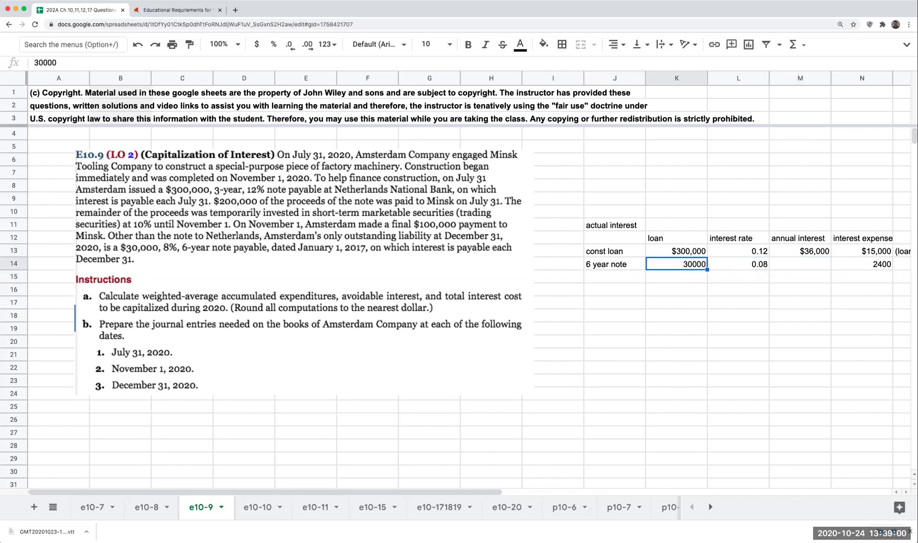
pyautogui.press('Left')
pyautogui.press('Right')
pyautogui.click(257, 43)
pyautogui.click(289, 44)
pyautogui.click(289, 43)
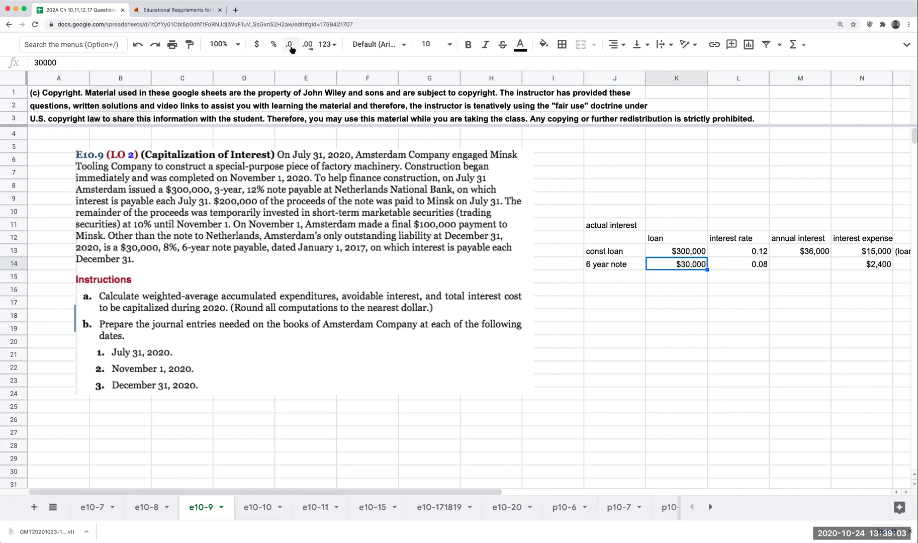
# Fill the note's $2,400 annual interest from its interest expense.
pyautogui.click(841, 265)
pyautogui.hotkey('shift', 'Left')
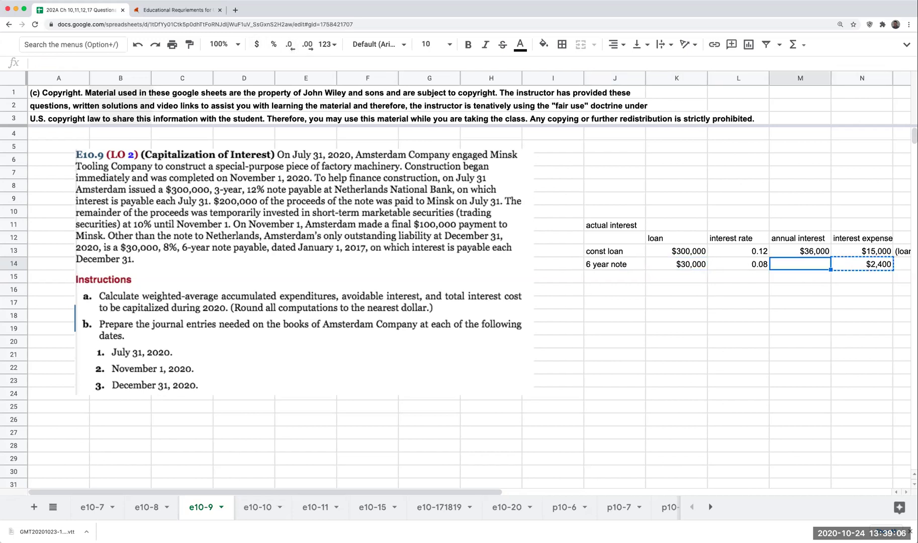
pyautogui.hotkey('ctrl', 'r')
pyautogui.press('Return')
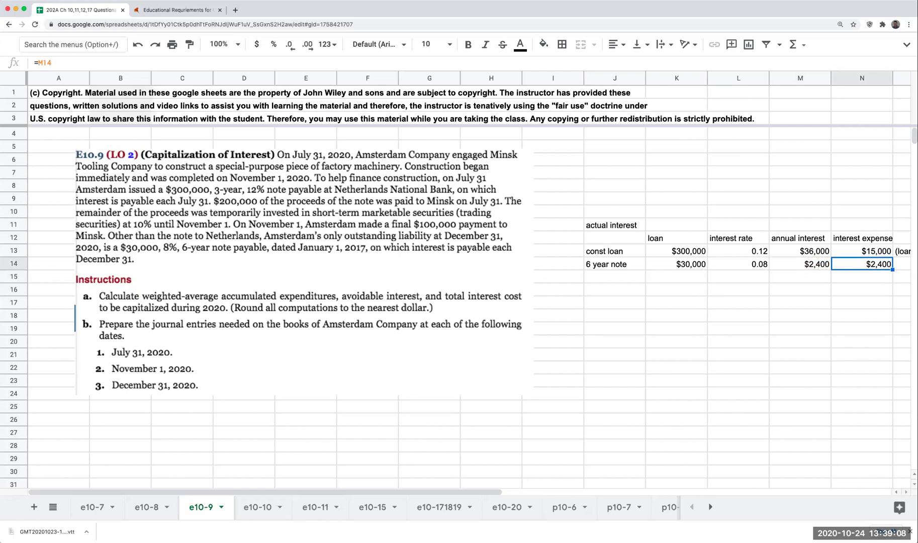
pyautogui.press('Up')
pyautogui.press('Right')
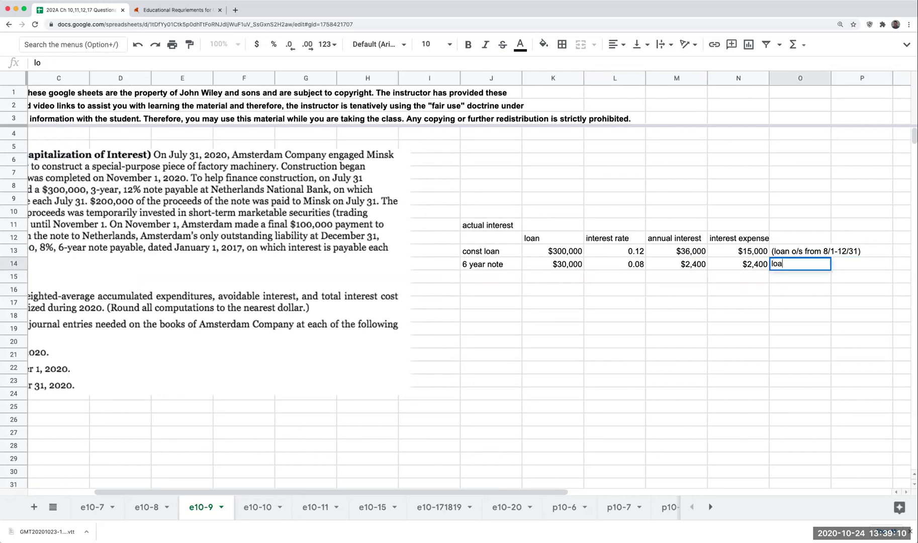
pyautogui.write('loan ou')
# Add the full-year loan explanation beside the 6-year note.
pyautogui.press('BackSpace')
pyautogui.press('BackSpace')
pyautogui.press('BackSpace')
pyautogui.write('o/s for full year 1/1/-12')
pyautogui.press('BackSpace')
pyautogui.press('BackSpace')
pyautogui.write('12/31')
pyautogui.press('Return')
pyautogui.press('Left')
pyautogui.press('Left')
pyautogui.press('Left')
pyautogui.press('Left')
pyautogui.press('Left')
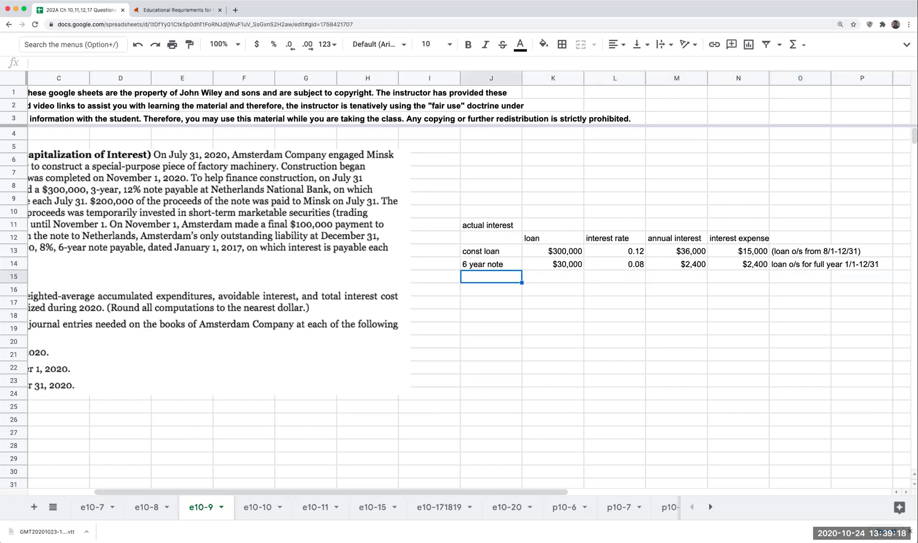
pyautogui.write('total acutal interest')
# Add the total actual interest expense label and total =N13+N14 as $17,400.
pyautogui.press('BackSpace')
pyautogui.press('BackSpace')
pyautogui.press('BackSpace')
pyautogui.press('BackSpace')
pyautogui.press('BackSpace')
pyautogui.press('BackSpace')
pyautogui.press('BackSpace')
pyautogui.press('BackSpace')
pyautogui.press('BackSpace')
pyautogui.press('BackSpace')
pyautogui.press('BackSpace')
pyautogui.press('BackSpace')
pyautogui.write('tual interst expense')
pyautogui.press('Return')
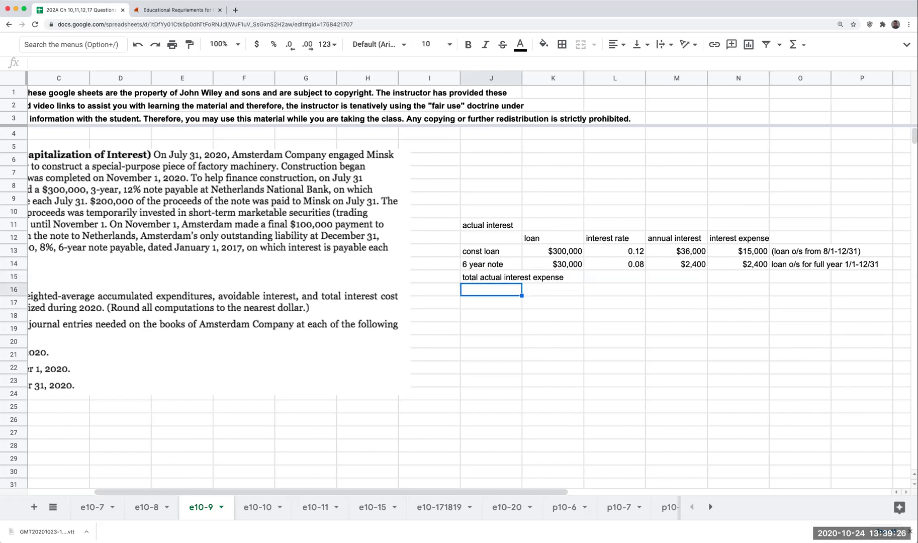
pyautogui.press('Up')
pyautogui.press('Right')
pyautogui.press('Right')
pyautogui.press('Right')
pyautogui.press('Right')
pyautogui.write('=')
pyautogui.press('Up')
pyautogui.write('+')
pyautogui.press('Up')
pyautogui.press('Up')
pyautogui.press('Return')
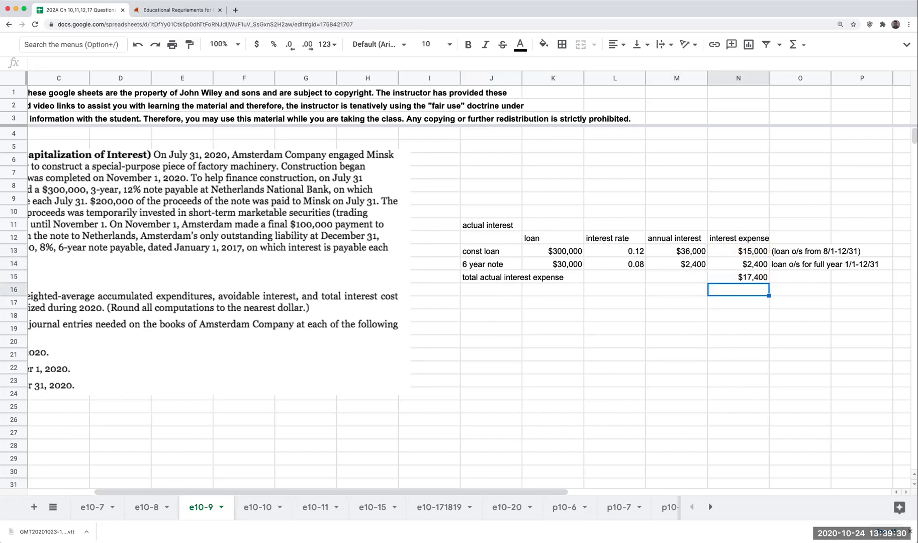
# Add 'avoidable interest' in J18 and 'weighed avg. const. expenditures' in J20.
pyautogui.press('Left')
pyautogui.press('Left')
pyautogui.press('Left')
pyautogui.press('Left')
pyautogui.press('Left')
pyautogui.press('Left')
pyautogui.press('Left')
pyautogui.click(560, 313)
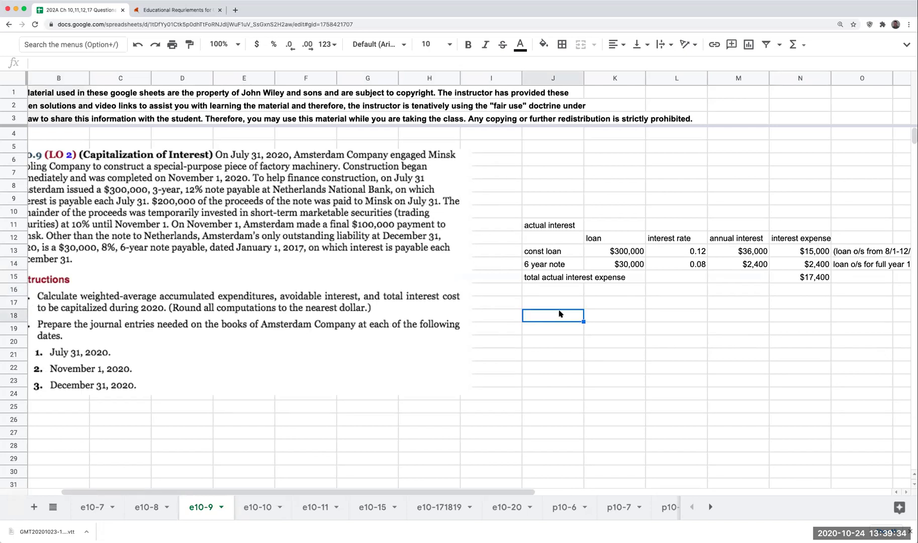
pyautogui.write('avoidable interest')
pyautogui.press('Return')
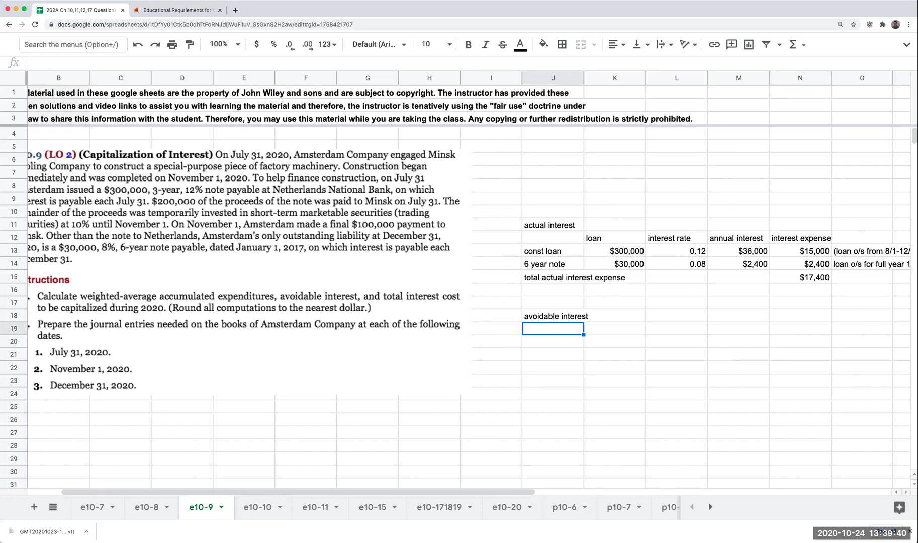
pyautogui.write('wedigh')
pyautogui.press('BackSpace')
pyautogui.press('BackSpace')
pyautogui.press('BackSpace')
pyautogui.press('BackSpace')
pyautogui.press('BackSpace')
pyautogui.press('Return')
pyautogui.write('weighed avg. constr')
pyautogui.press('BackSpace')
pyautogui.write('xpend')
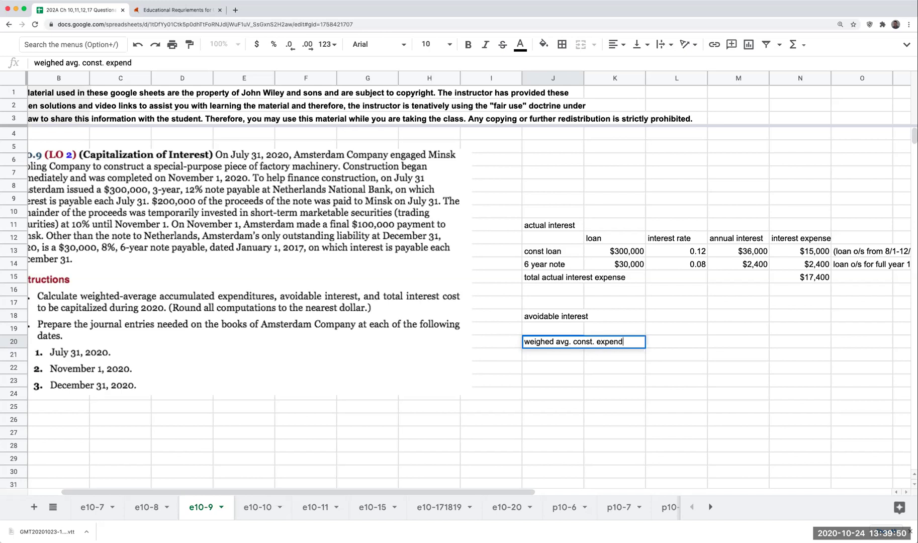
pyautogui.write('itures')
pyautogui.press('Return')
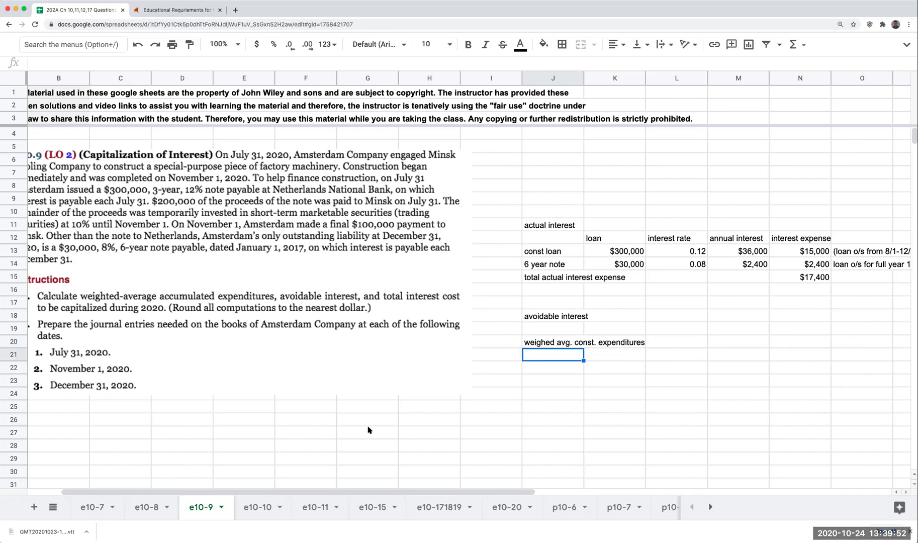
pyautogui.click(305, 431)
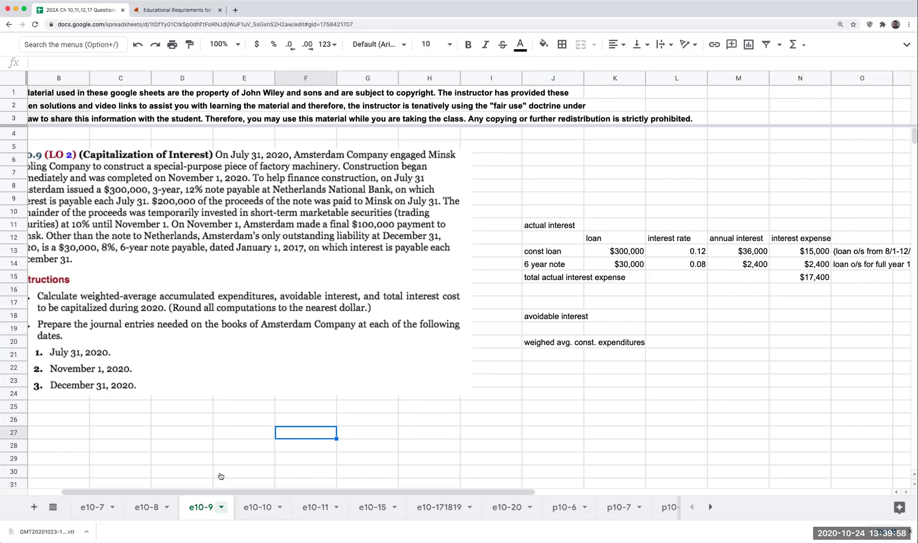
pyautogui.moveTo(190, 493); pyautogui.dragTo(129, 492)
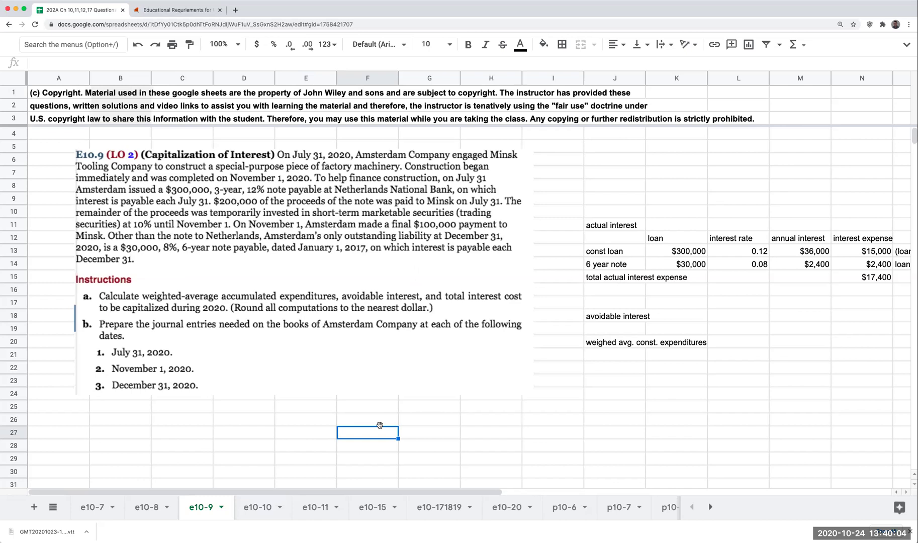
pyautogui.write('200')
pyautogui.write('000')
# Enter the $200,000 expenditure dated 7/31 as whole-dollar currency.
pyautogui.press('Return')
pyautogui.press('Up')
pyautogui.press('Left')
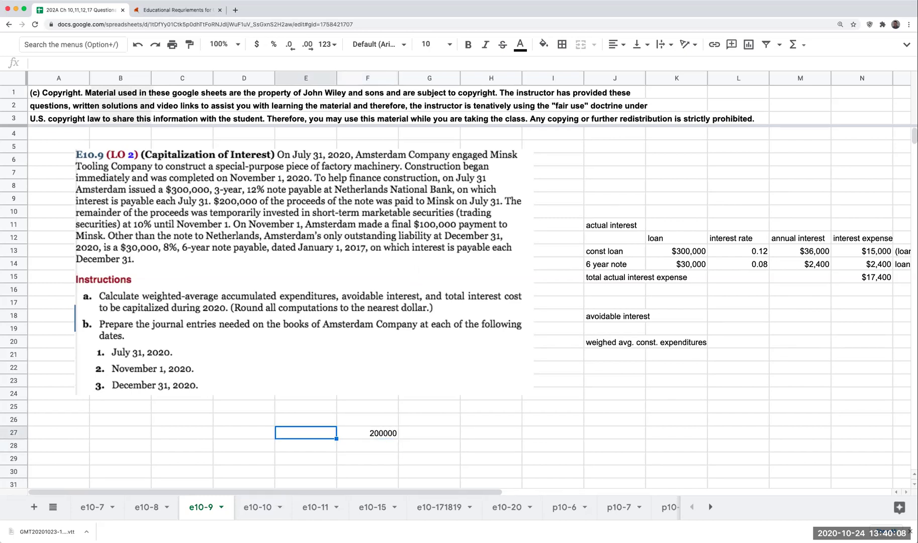
pyautogui.write('7/31')
pyautogui.press('Tab')
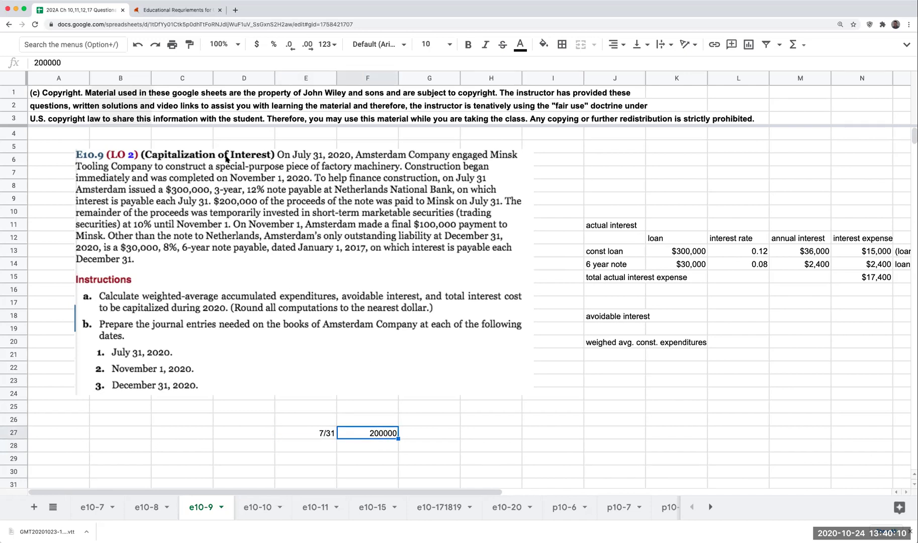
pyautogui.click(256, 44)
pyautogui.click(307, 44)
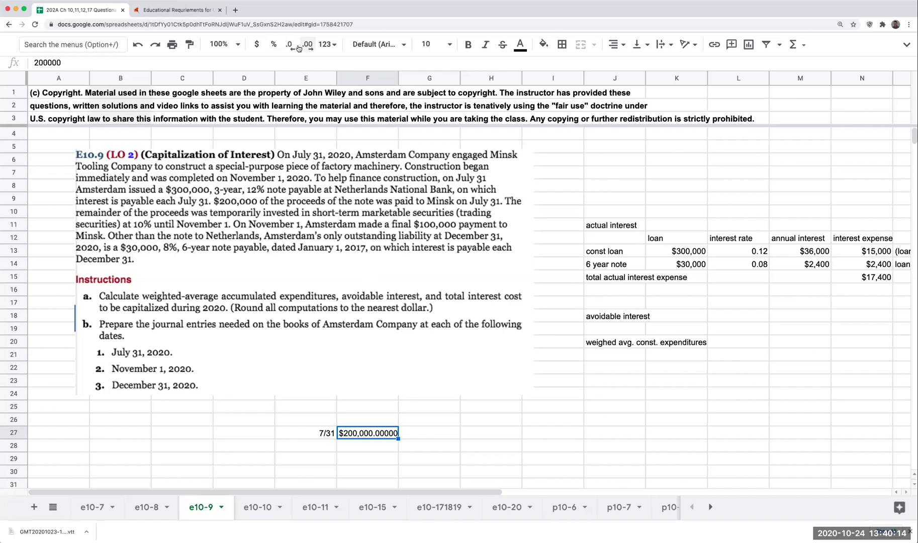
pyautogui.click(290, 44)
pyautogui.click(290, 44)
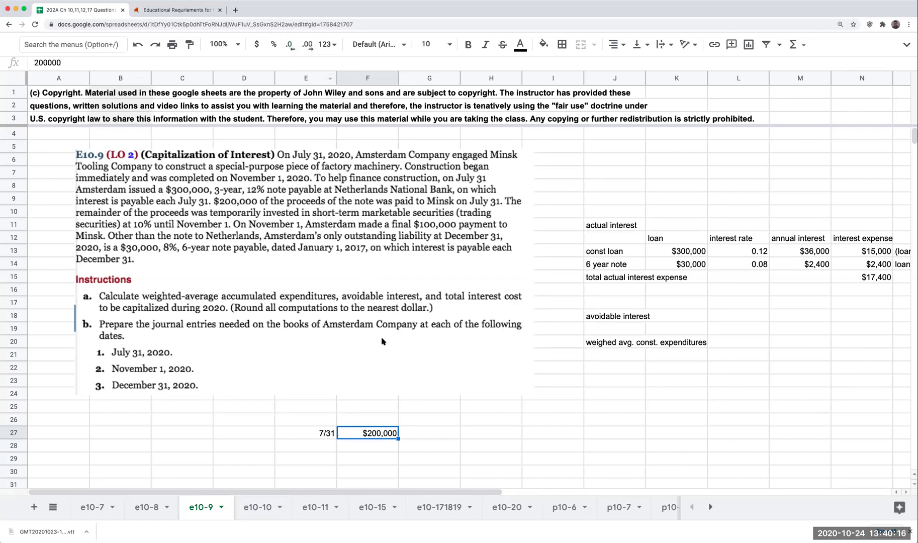
# Enter the $100,000 expenditure dated 11/1 and add the 'expenditures' heading.
pyautogui.click(323, 449)
pyautogui.write('11/*1')
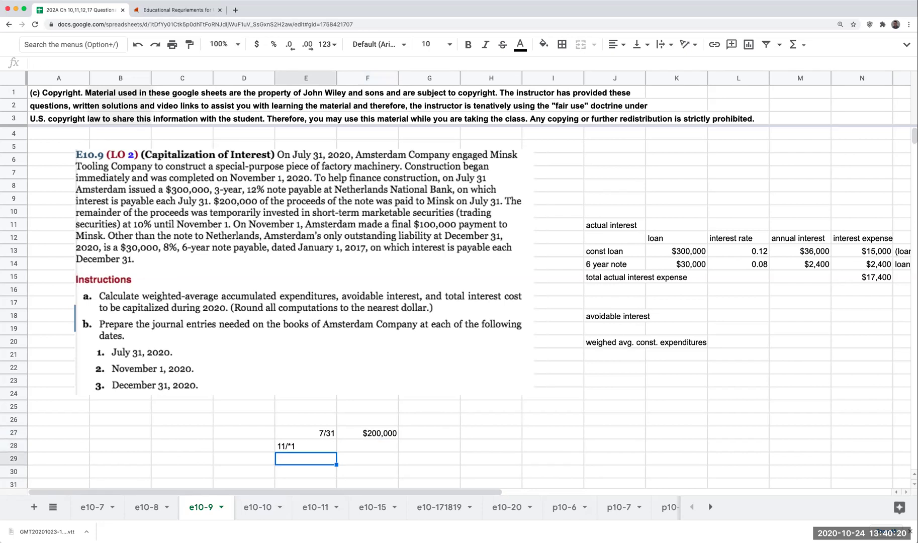
pyautogui.press('BackSpace')
pyautogui.press('BackSpace')
pyautogui.press('BackSpace')
pyautogui.write('/1')
pyautogui.press('Tab')
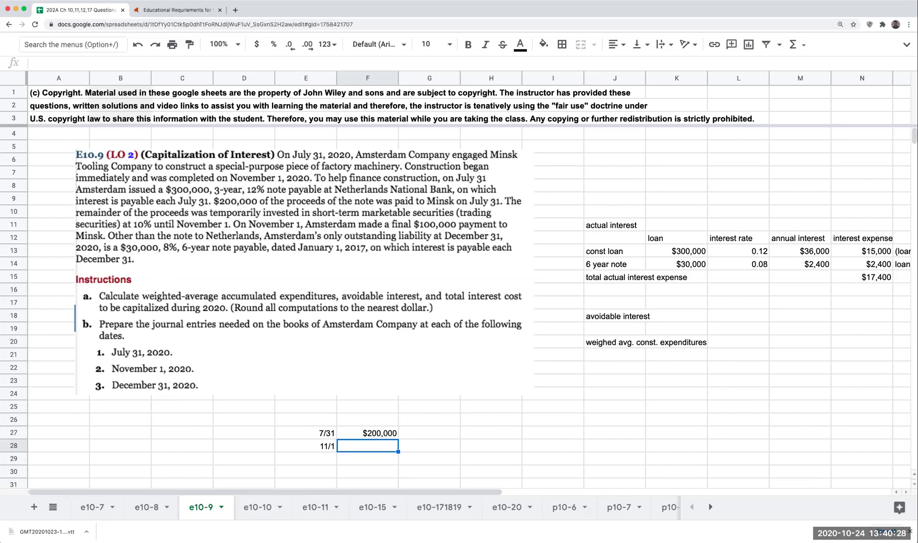
pyautogui.write('100000')
pyautogui.click(257, 44)
pyautogui.click(289, 44)
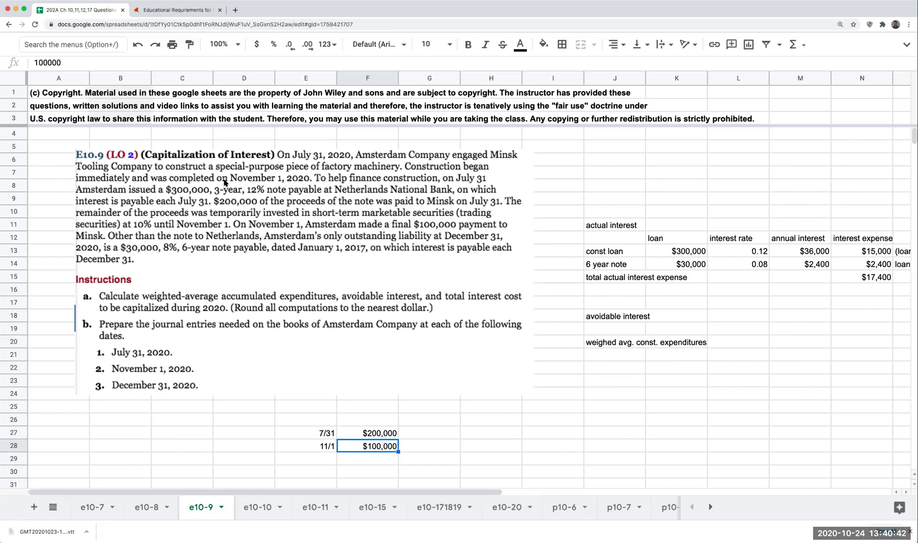
pyautogui.click(387, 420)
pyautogui.write('expenditures')
pyautogui.press('Return')
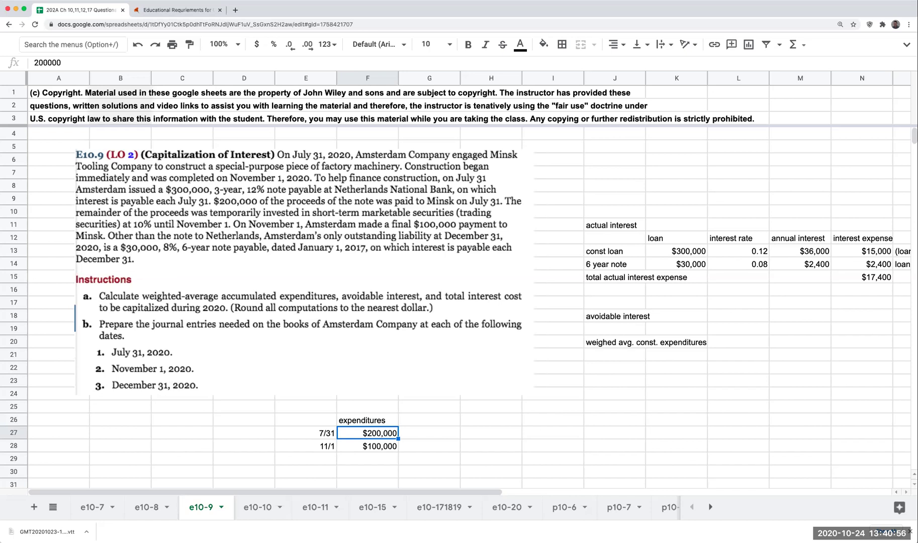
# Enter the period 8/1-10/31 in C27 beside the July expenditure.
pyautogui.press('Up')
pyautogui.press('Right')
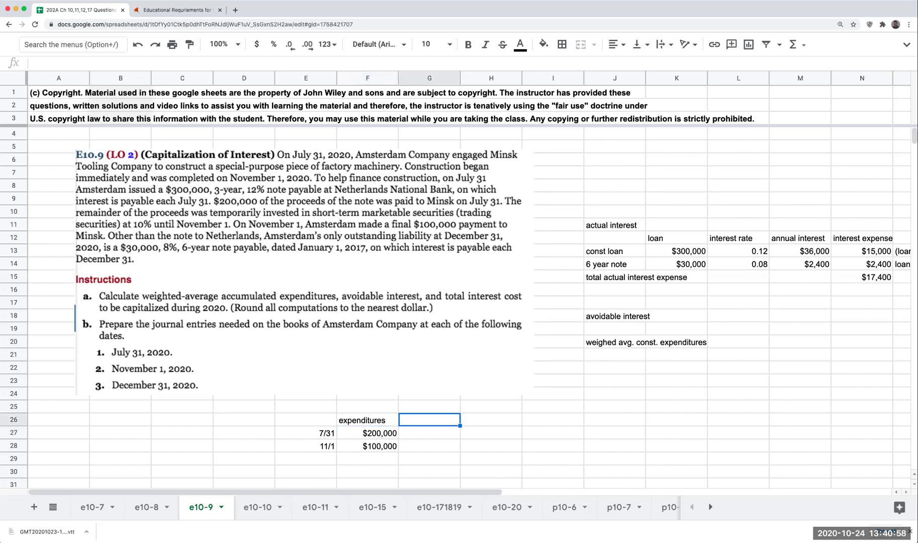
pyautogui.press('Down')
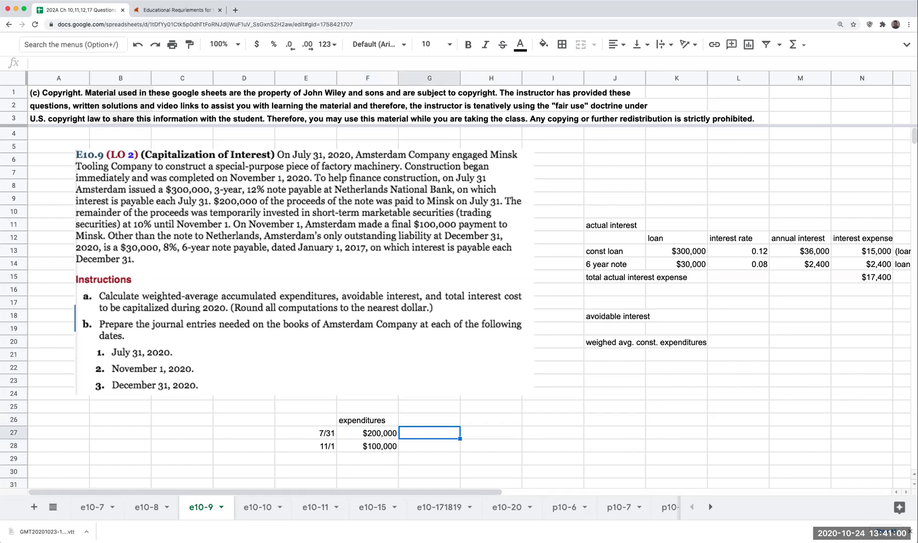
pyautogui.press('Left')
pyautogui.press('Left')
pyautogui.press('Left')
pyautogui.press('Left')
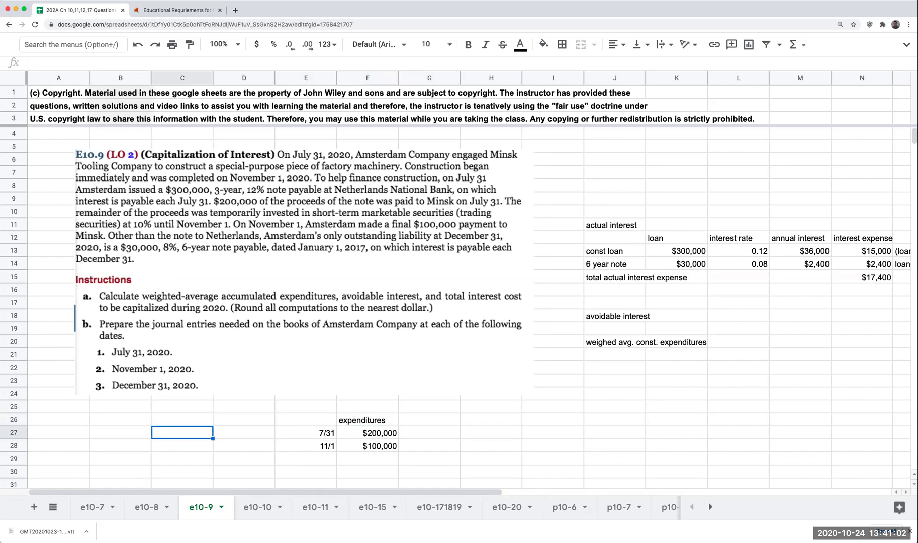
pyautogui.press('Right')
pyautogui.press('Right')
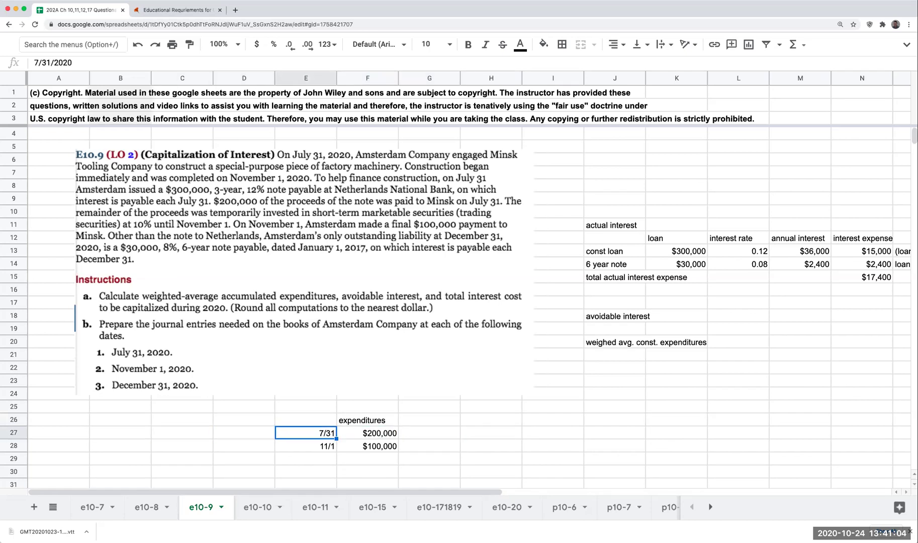
pyautogui.press('Down')
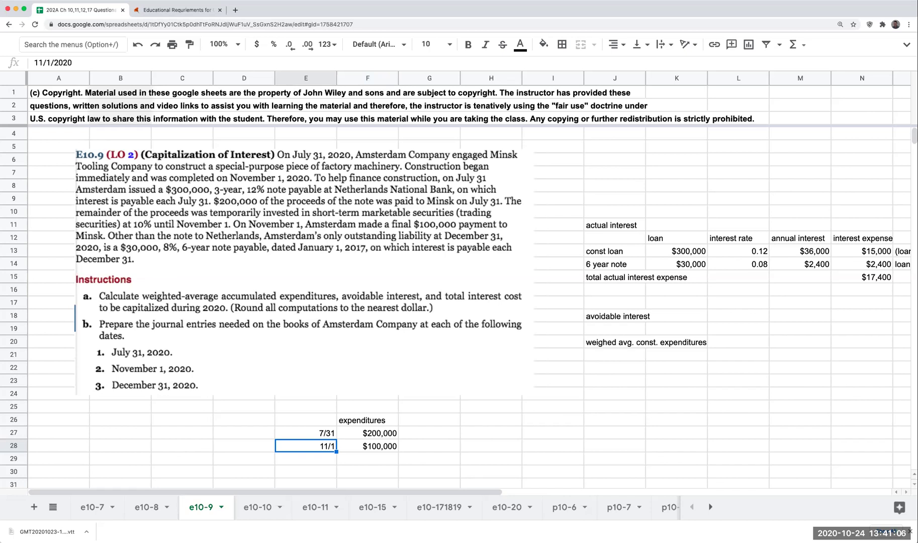
pyautogui.press('Left')
pyautogui.press('Up')
pyautogui.press('Left')
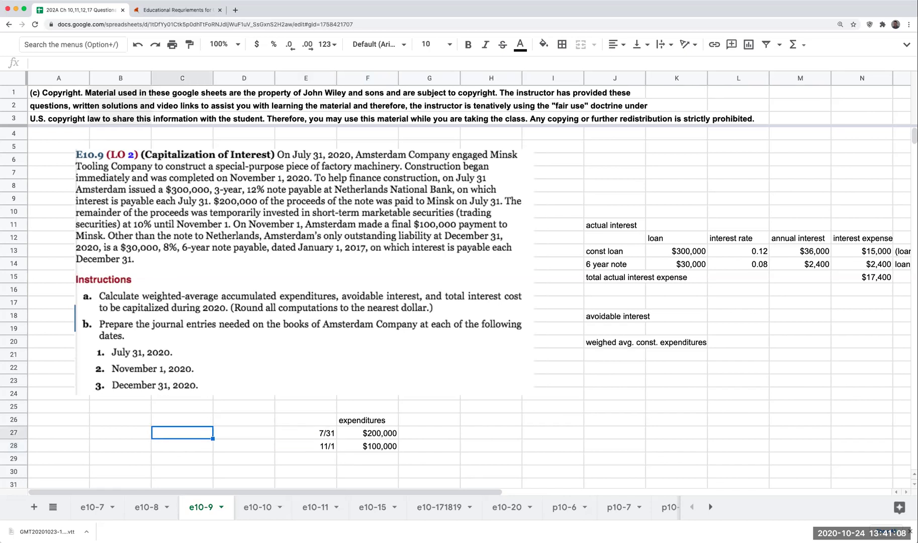
pyautogui.write('8/1-10/31')
pyautogui.press('Return')
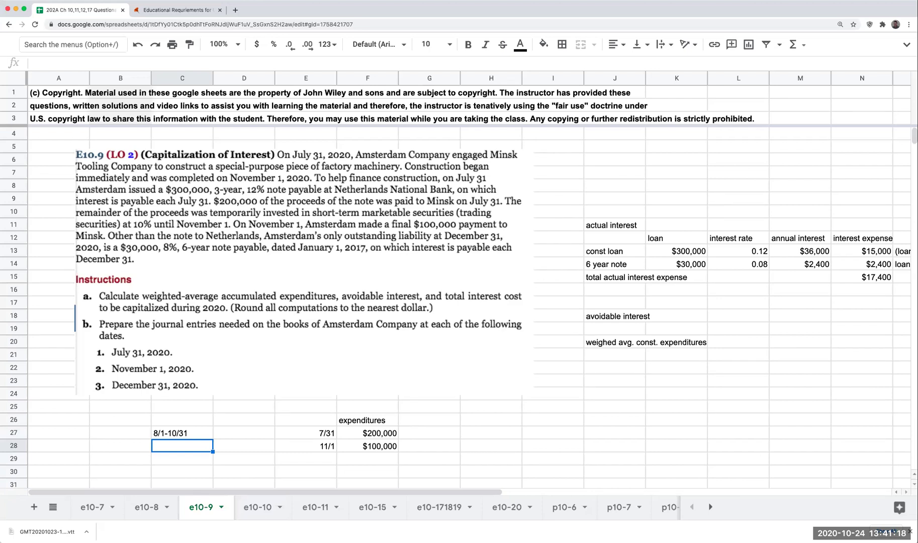
# Enter 3 months for the July expenditure period and review the expenditure entries.
pyautogui.click(243, 432)
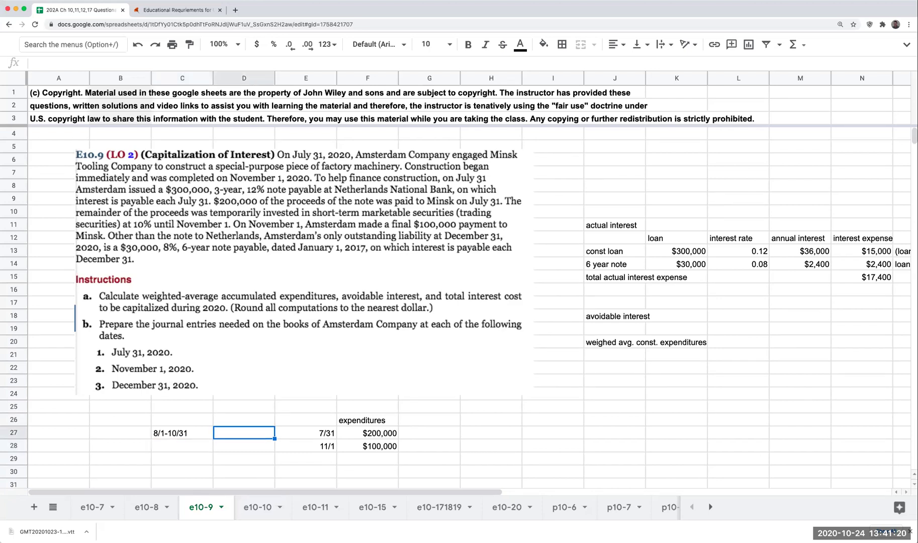
pyautogui.write('3/')
pyautogui.write('m')
pyautogui.write('onths')
pyautogui.press('Return')
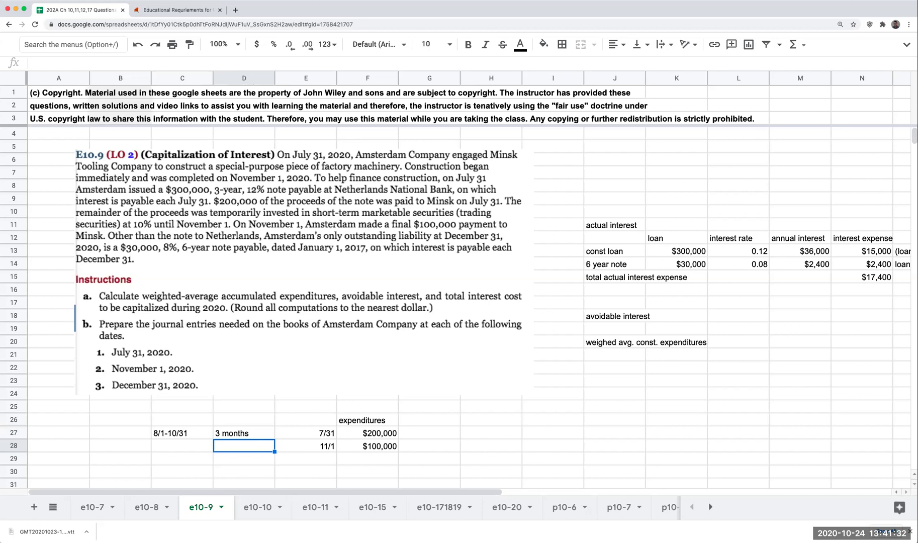
pyautogui.click(319, 445)
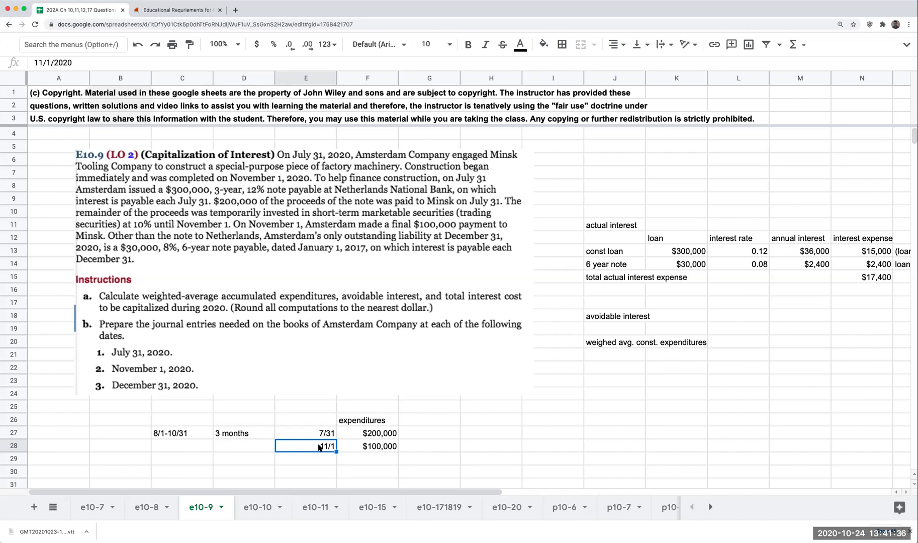
pyautogui.click(180, 450)
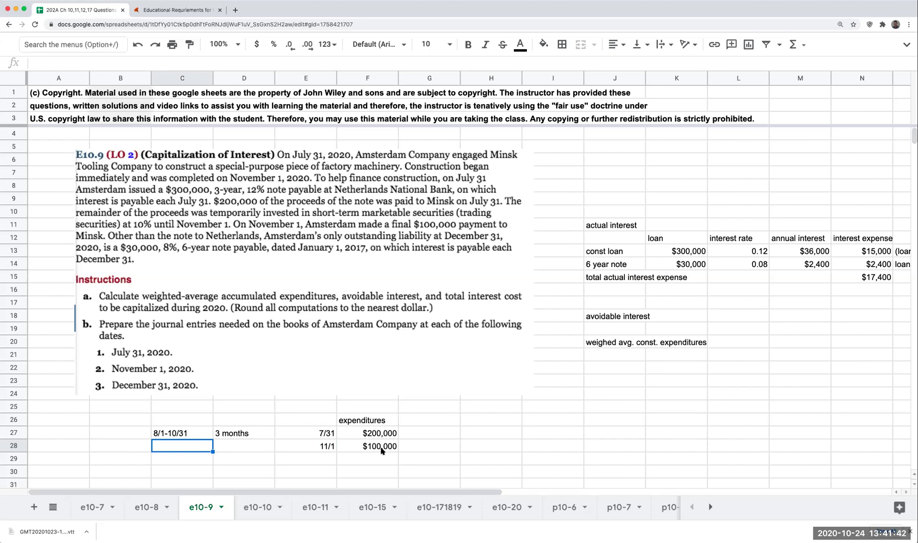
pyautogui.click(326, 433)
pyautogui.click(369, 434)
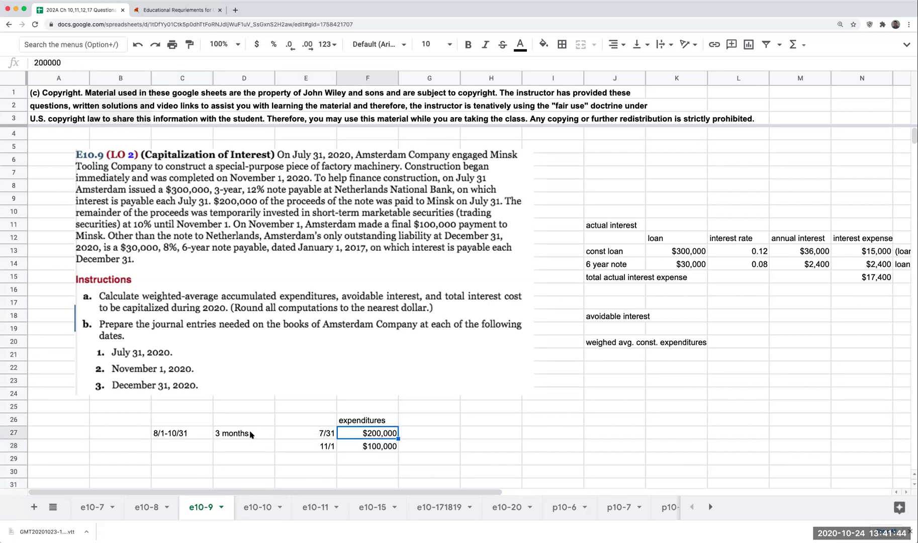
pyautogui.click(250, 434)
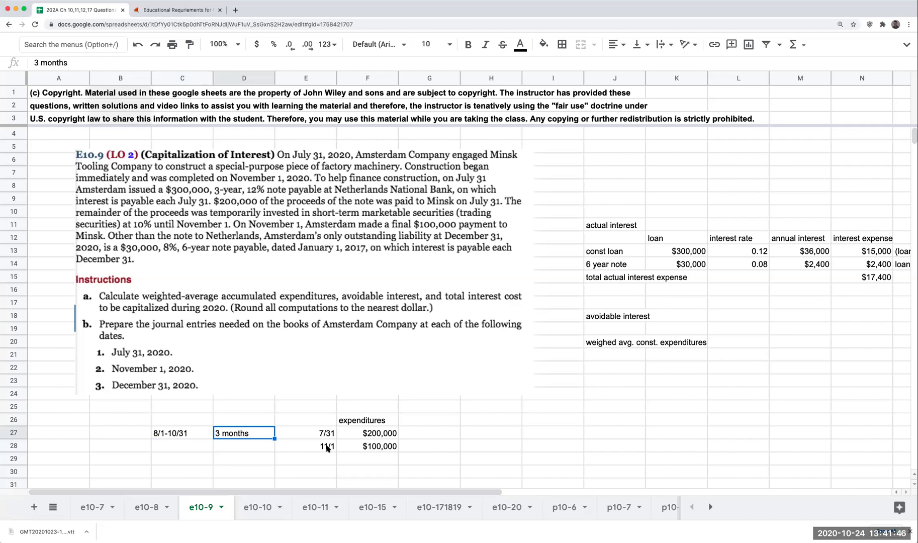
pyautogui.click(328, 446)
# Enter 0 months for November and note no payment was outstanding until completion.
pyautogui.click(236, 448)
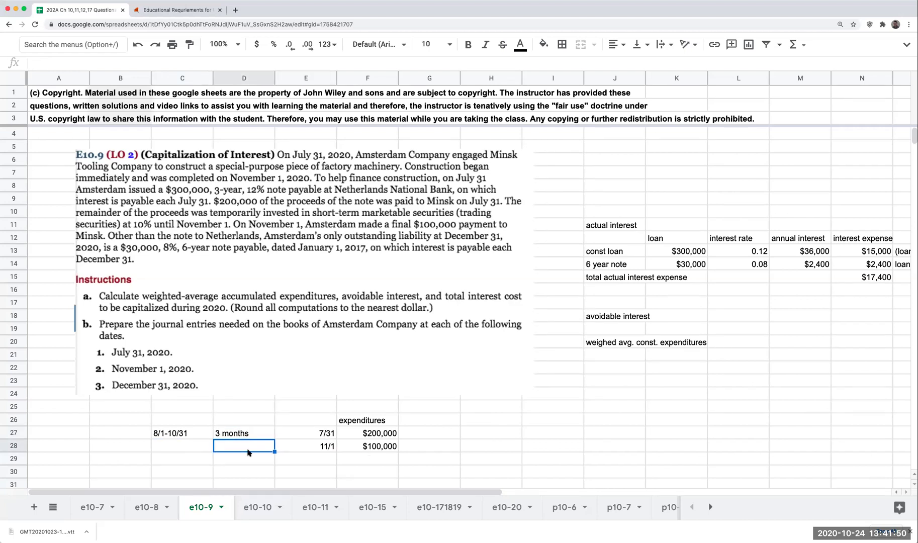
pyautogui.write('0 months')
pyautogui.press('Return')
pyautogui.press('Up')
pyautogui.press('Left')
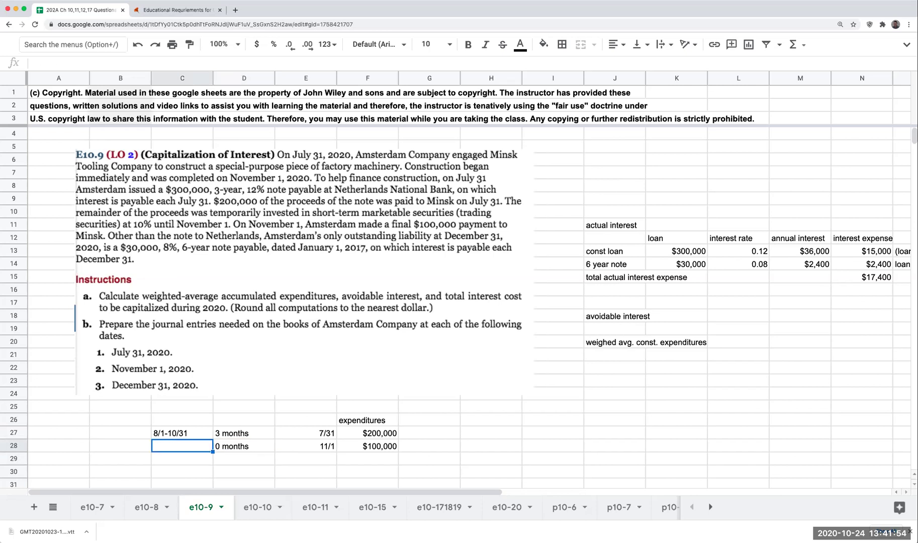
pyautogui.write('not o/s')
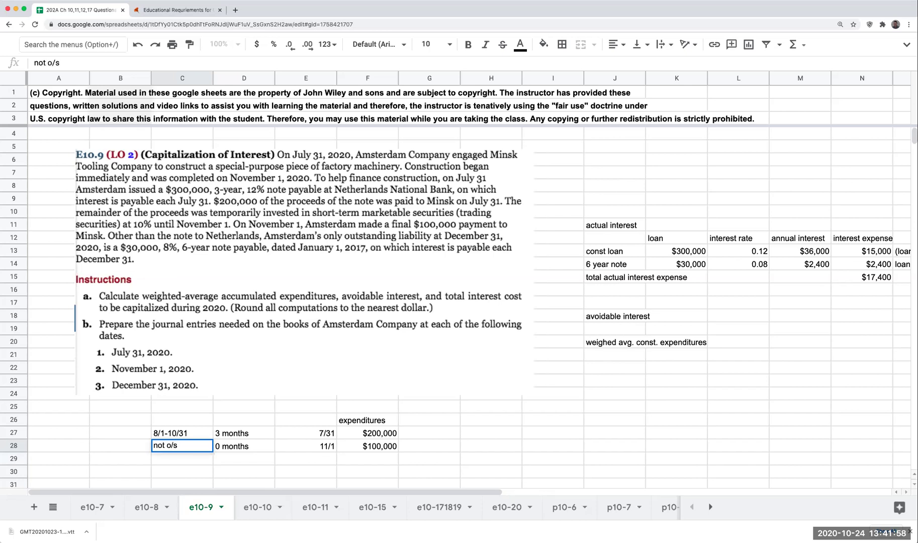
pyautogui.write(' payment')
pyautogui.press('Return')
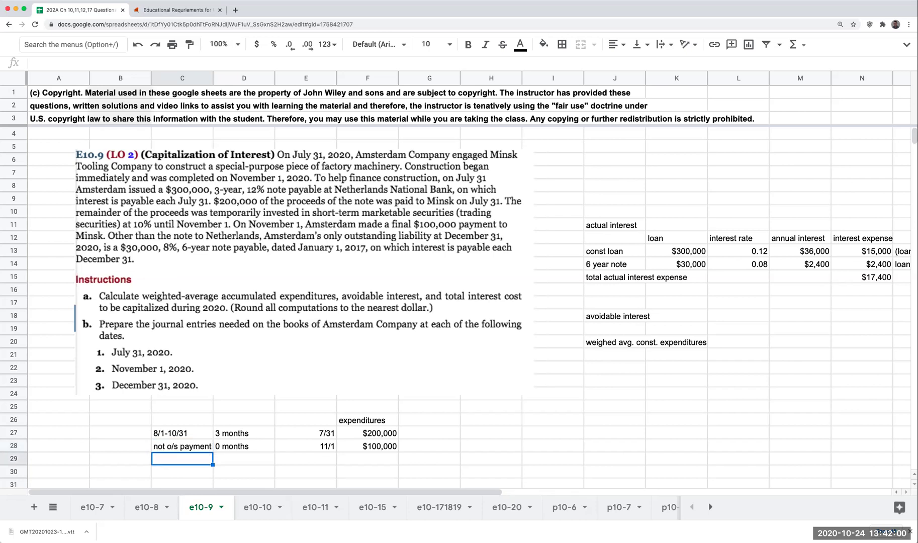
pyautogui.write('was made when the')
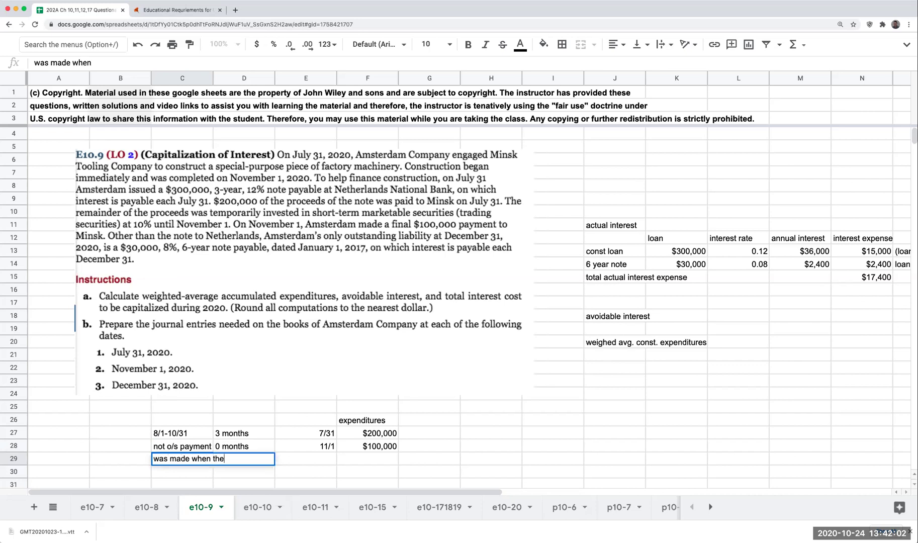
pyautogui.write(' project was completed')
pyautogui.press('Return')
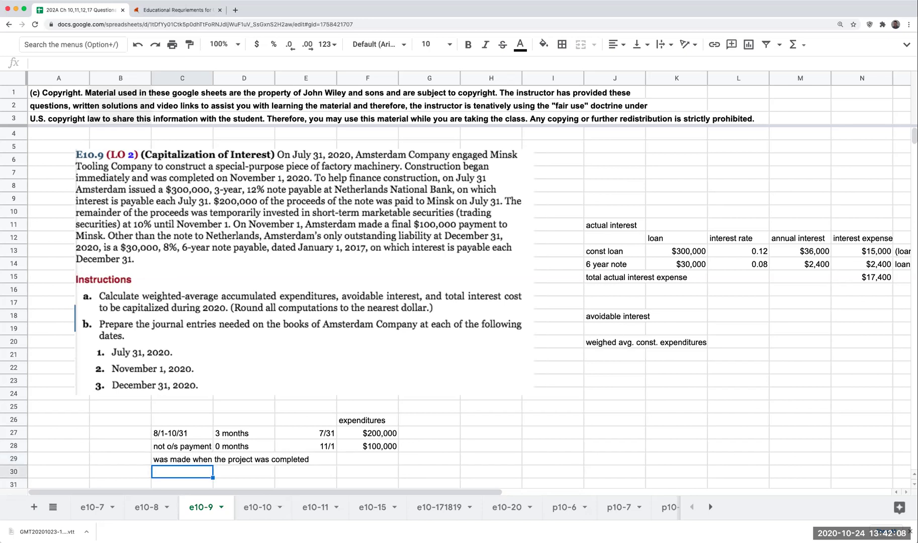
# Insert rows and move the explanatory note down to row 31.
pyautogui.press('Up')
pyautogui.hotkey('ctrl', 'alt', '=')
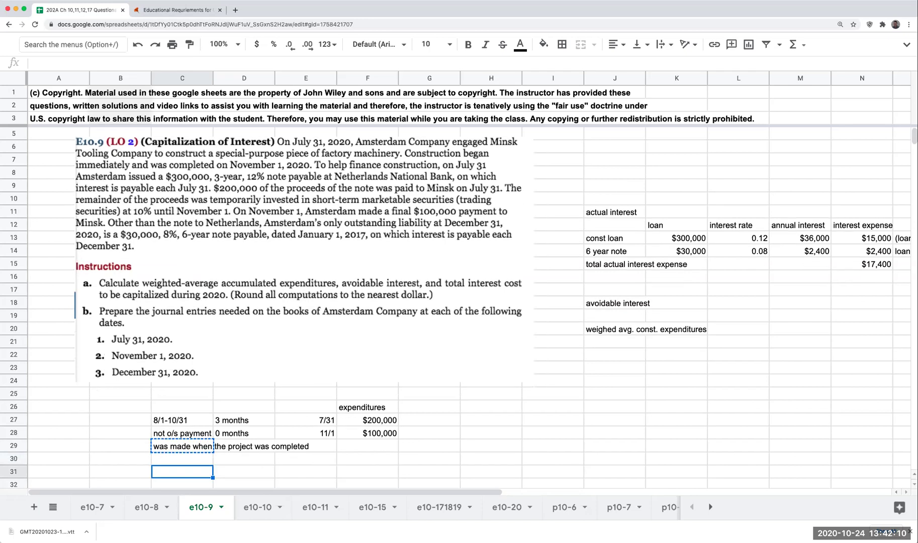
pyautogui.hotkey('ctrl', 'alt', '=')
pyautogui.press('Up')
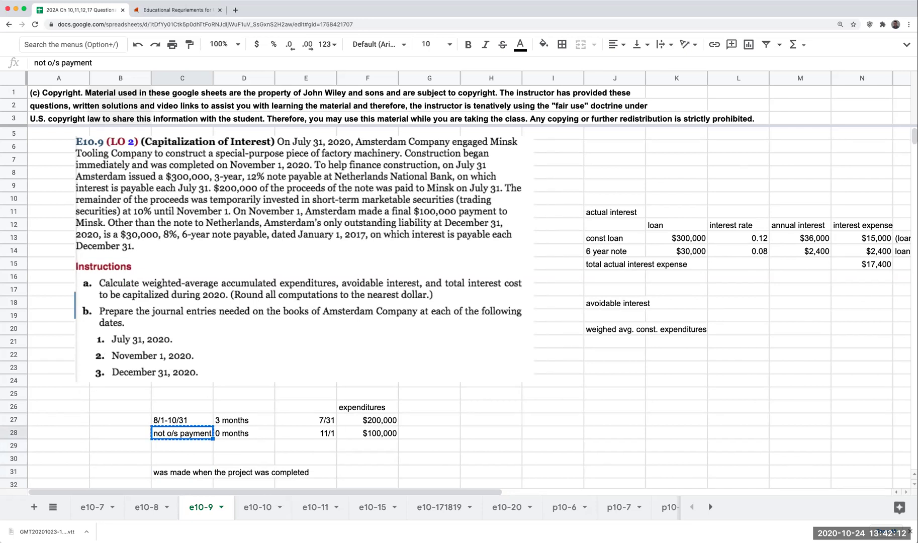
pyautogui.press('Down')
pyautogui.press('Down')
pyautogui.press('Down')
pyautogui.press('Left')
pyautogui.write('not o/s payment')
pyautogui.press('Up')
pyautogui.press('Right')
pyautogui.press('Up')
pyautogui.press('Up')
pyautogui.press('Right')
pyautogui.press('Left')
pyautogui.press('Right')
pyautogui.press('Right')
pyautogui.press('Right')
pyautogui.press('Right')
pyautogui.press('Up')
pyautogui.press('Up')
pyautogui.press('Down')
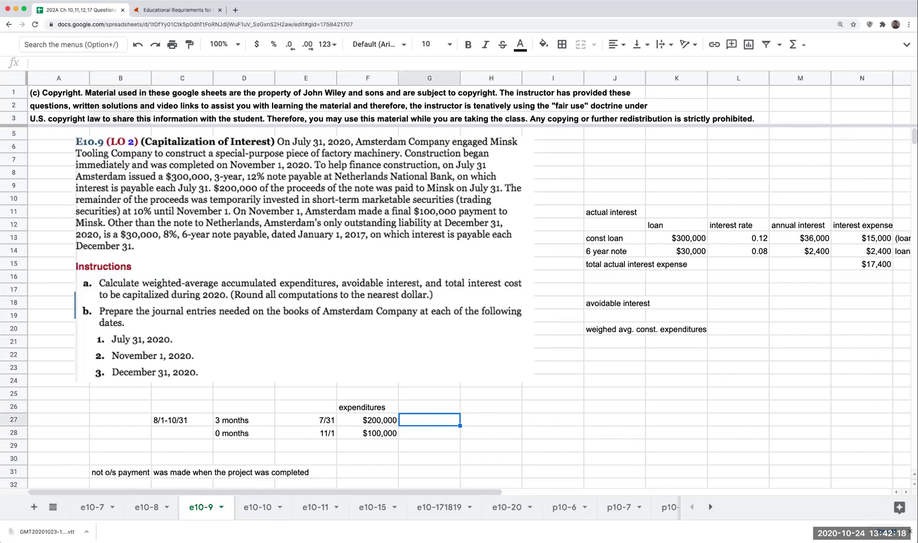
# Add a 'partial period' column in G26 with 3/12 and 0/12 below.
pyautogui.press('Up')
pyautogui.write('partial period')
pyautogui.press('Return')
pyautogui.write('3/12')
pyautogui.press('Return')
pyautogui.write('0/12')
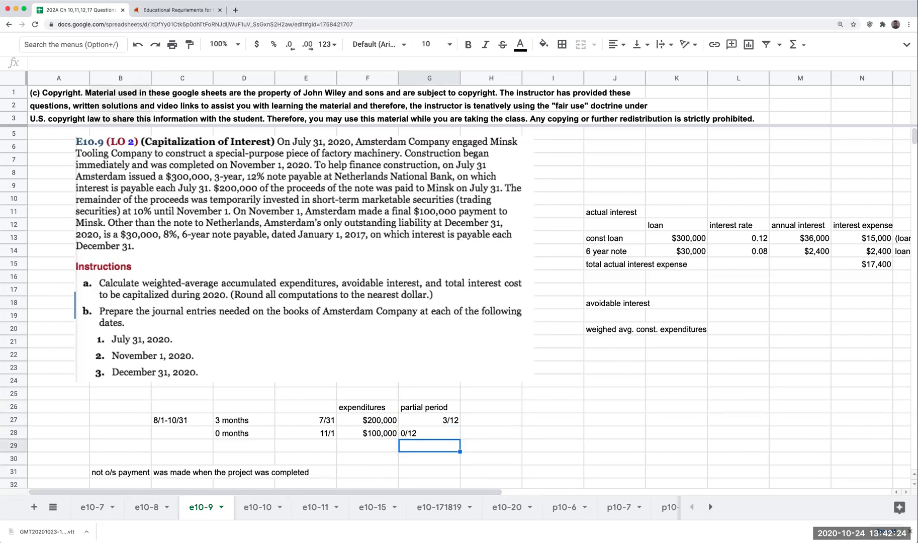
pyautogui.press('Return')
# Compute weighted expenditures: =F27*G27 ($50,000) in H27, 0 in H28, and begin the H26 heading.
pyautogui.press('Up')
pyautogui.press('Right')
pyautogui.write('+')
pyautogui.press('Left')
pyautogui.press('Left')
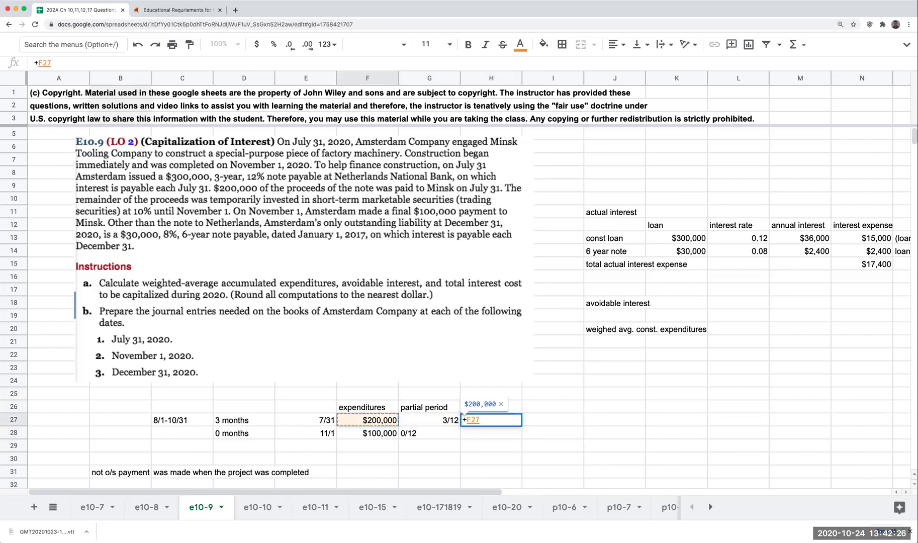
pyautogui.write('*')
pyautogui.press('Left')
pyautogui.press('Return')
pyautogui.press('Up')
pyautogui.press('Right')
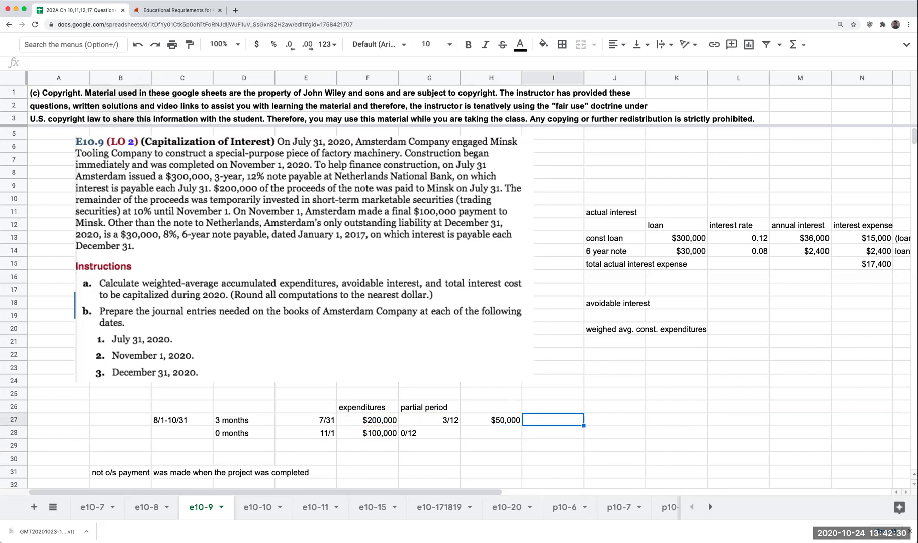
pyautogui.press('Down')
pyautogui.press('Left')
pyautogui.write('0')
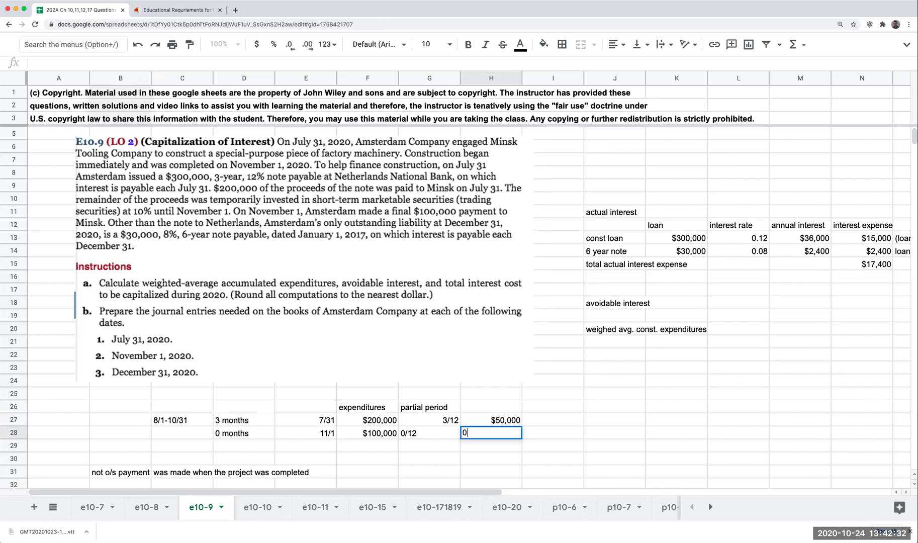
pyautogui.press('Return')
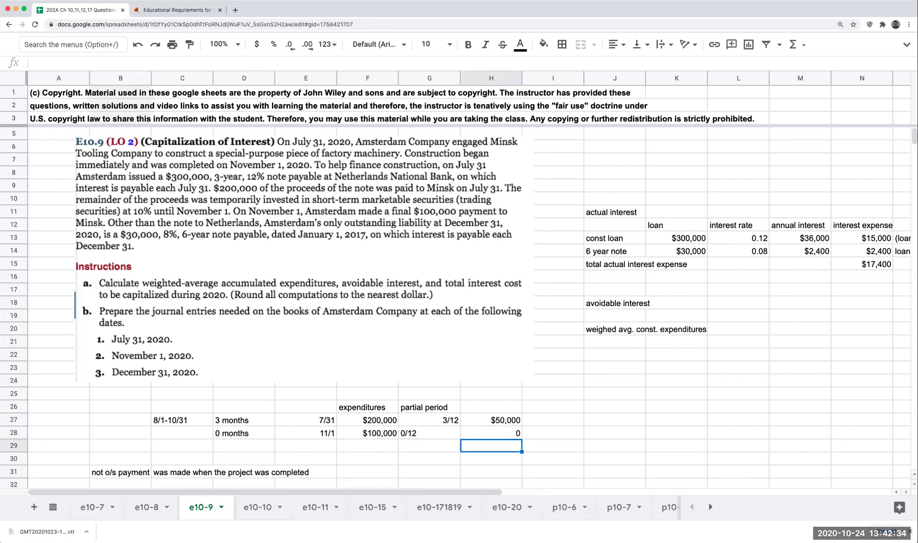
pyautogui.press('Up')
pyautogui.press('Up')
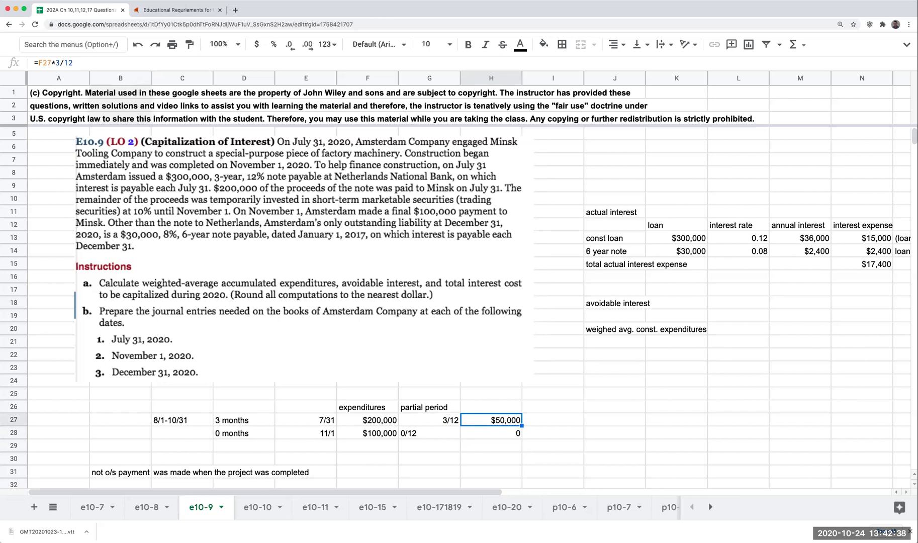
pyautogui.press('Up')
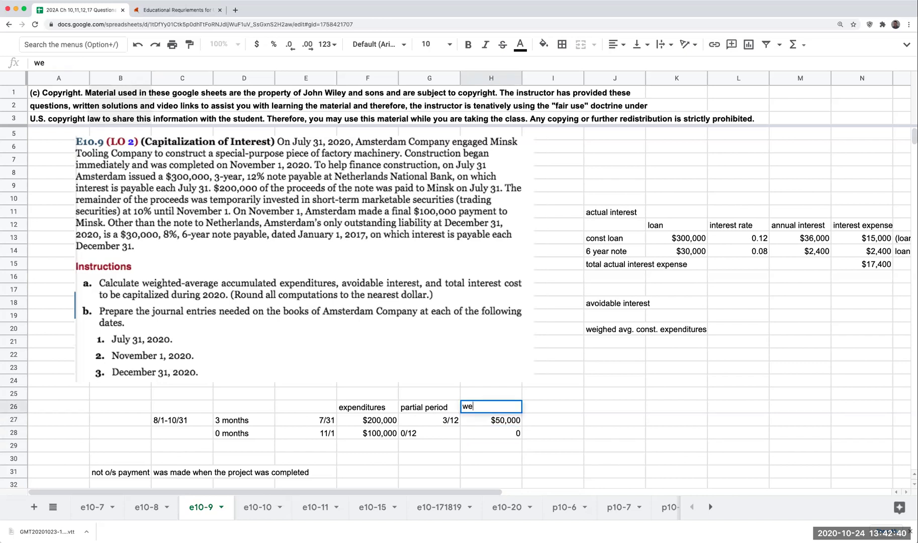
pyautogui.write('weighted avg constr expend')
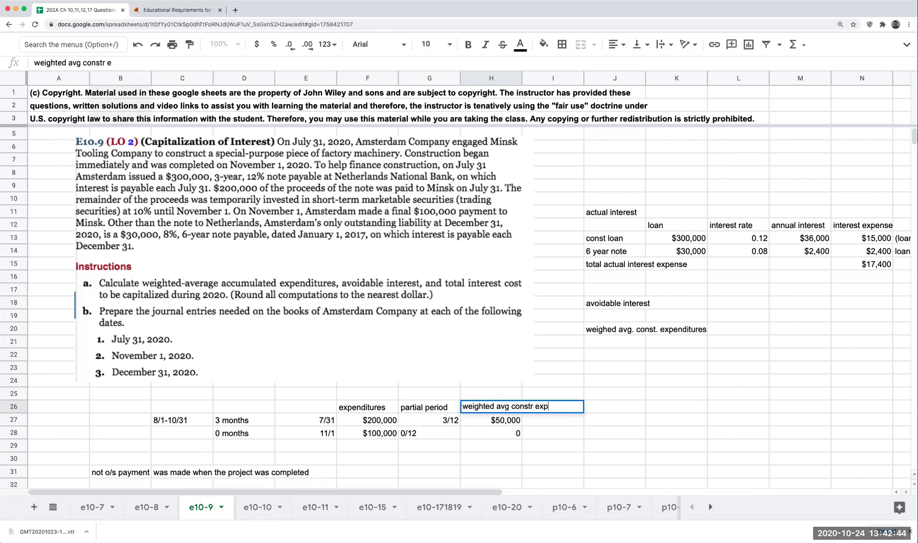
# Finish the weighted-expenditures heading and total =H27+H28 in H29, labelled 'total' in G29.
pyautogui.press('Return')
pyautogui.press('Down')
pyautogui.press('Down')
pyautogui.write('=H27+H28')
pyautogui.press('Return')
pyautogui.press('Up')
pyautogui.press('Left')
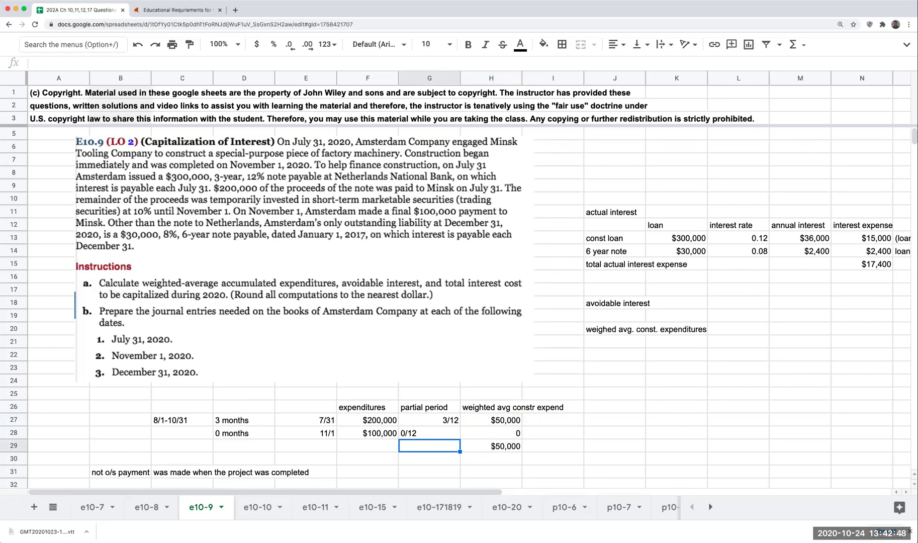
pyautogui.write('tota')
pyautogui.press('Escape')
pyautogui.write('toal')
pyautogui.press('Return')
pyautogui.press('Up')
pyautogui.write('toatal')
pyautogui.press('Return')
# Link L20 to the $50,000 total with +H29, then check the $300,000 loan's 0.12 rate.
pyautogui.press('Up')
pyautogui.press('Right')
pyautogui.press('Right')
pyautogui.press('Right')
pyautogui.press('Up')
pyautogui.press('Up')
pyautogui.press('Right')
pyautogui.press('Up')
pyautogui.press('Up')
pyautogui.press('Up')
pyautogui.press('Up')
pyautogui.write('+')
pyautogui.press('Left')
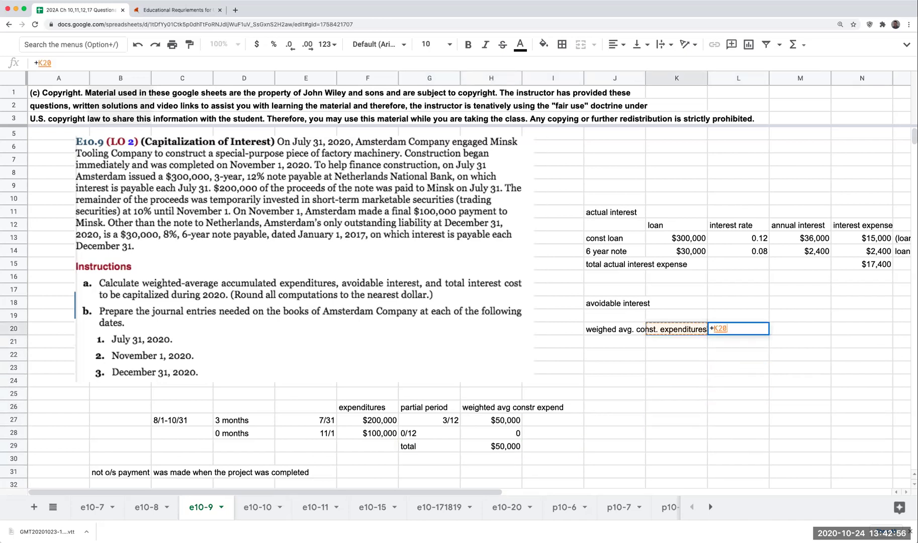
pyautogui.press('Left')
pyautogui.press('Left')
pyautogui.press('Down')
pyautogui.press('Down')
pyautogui.press('Down')
pyautogui.press('Down')
pyautogui.press('Down')
pyautogui.press('Down')
pyautogui.press('Down')
pyautogui.press('Down')
pyautogui.press('Left')
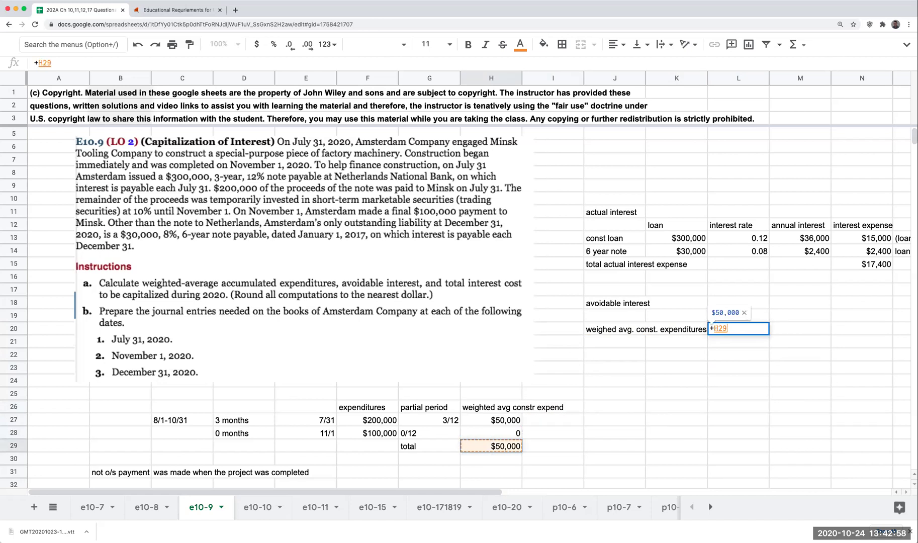
pyautogui.press('Return')
pyautogui.press('Left')
pyautogui.press('Left')
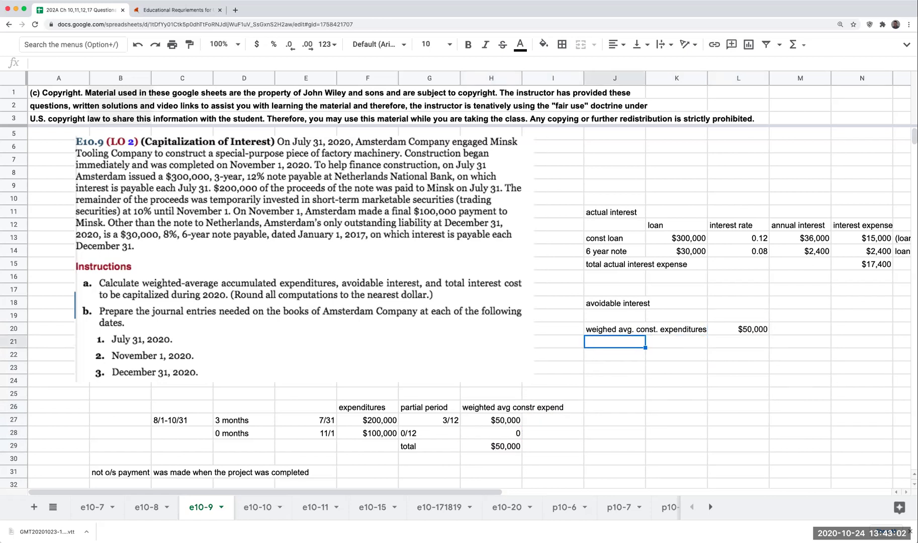
pyautogui.click(693, 241)
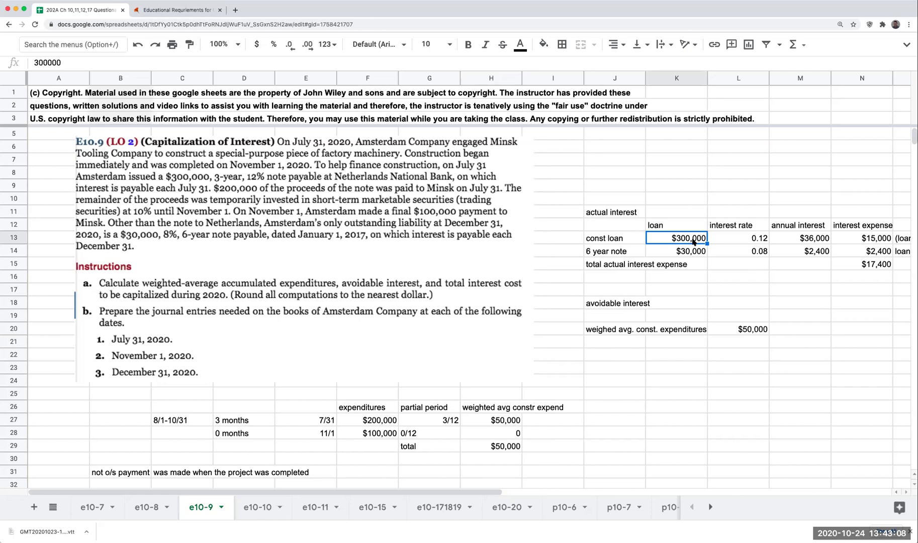
pyautogui.click(743, 243)
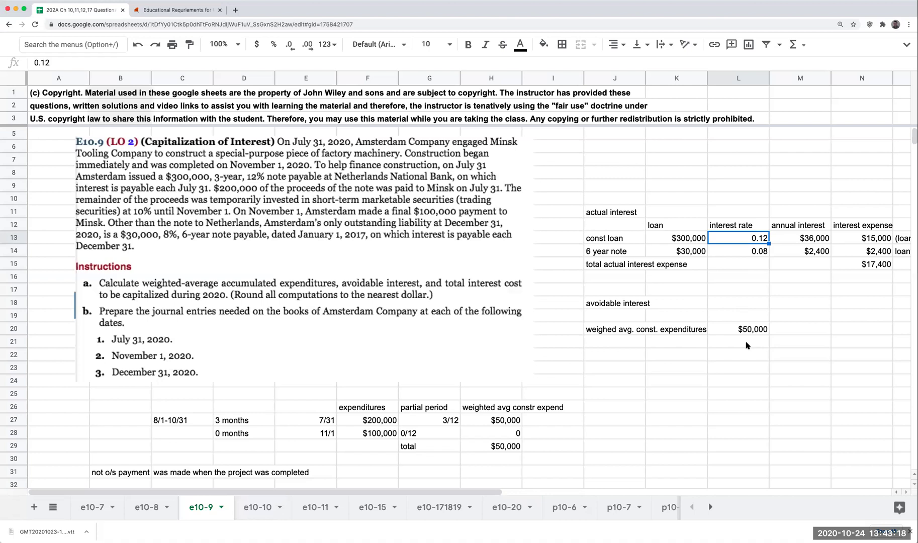
# Enter the 'interest rate' label in J21 with 0.12 in L21.
pyautogui.click(631, 342)
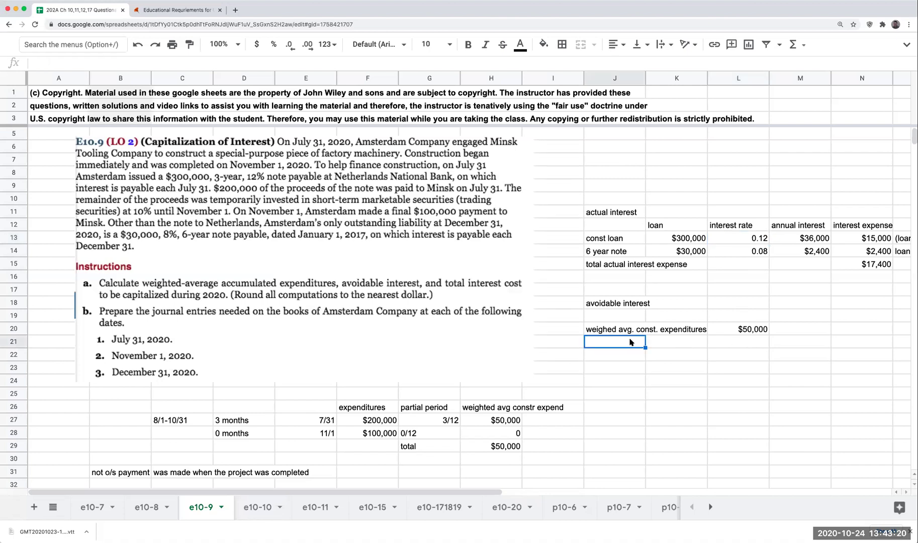
pyautogui.write('inters')
pyautogui.press('BackSpace')
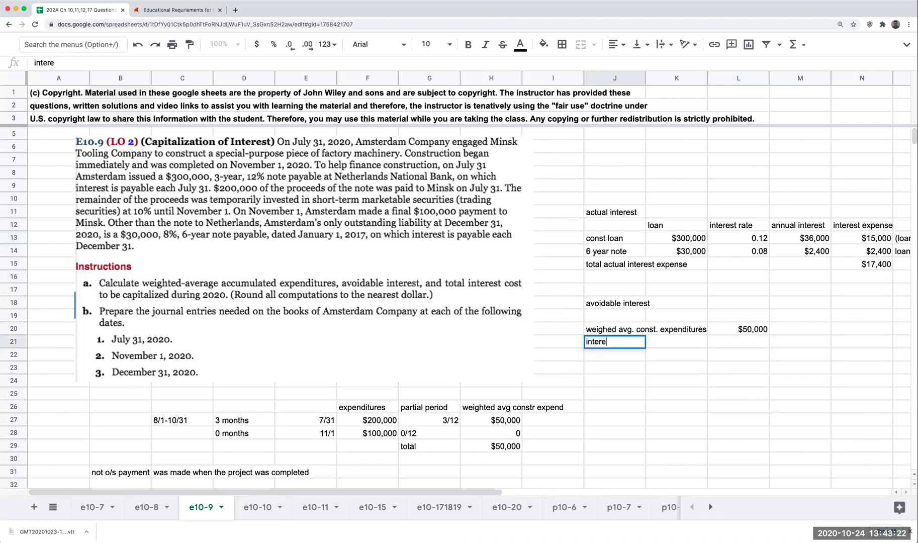
pyautogui.write('est rate')
pyautogui.press('Return')
pyautogui.click(738, 342)
pyautogui.write('.12')
pyautogui.press('Return')
# Add 'avoidable interest' in J22 with =L20*L21, giving $6,000 in L22.
pyautogui.press('Left')
pyautogui.press('Left')
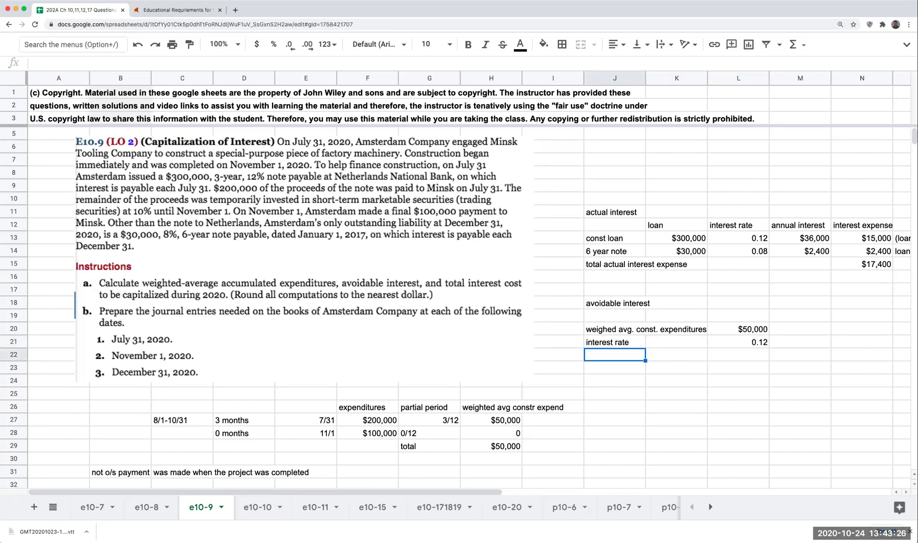
pyautogui.write('avoidabl')
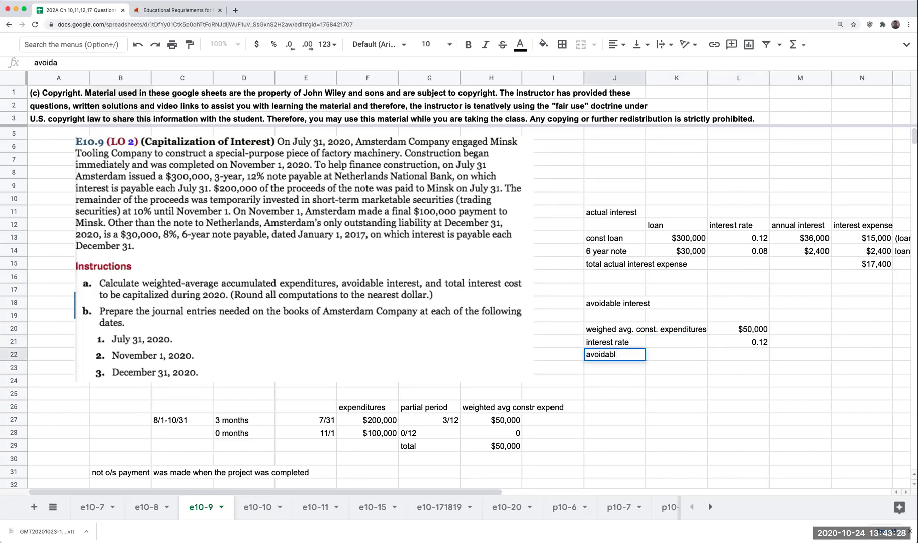
pyautogui.write('e interest')
pyautogui.press('Return')
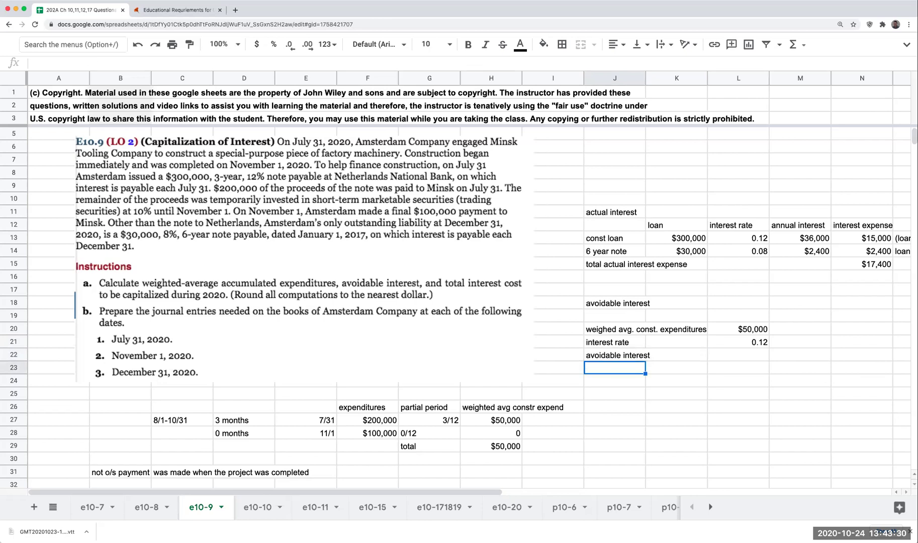
pyautogui.press('Up')
pyautogui.press('Right')
pyautogui.press('Right')
pyautogui.write('+')
pyautogui.press('Up')
pyautogui.press('Up')
pyautogui.write('*')
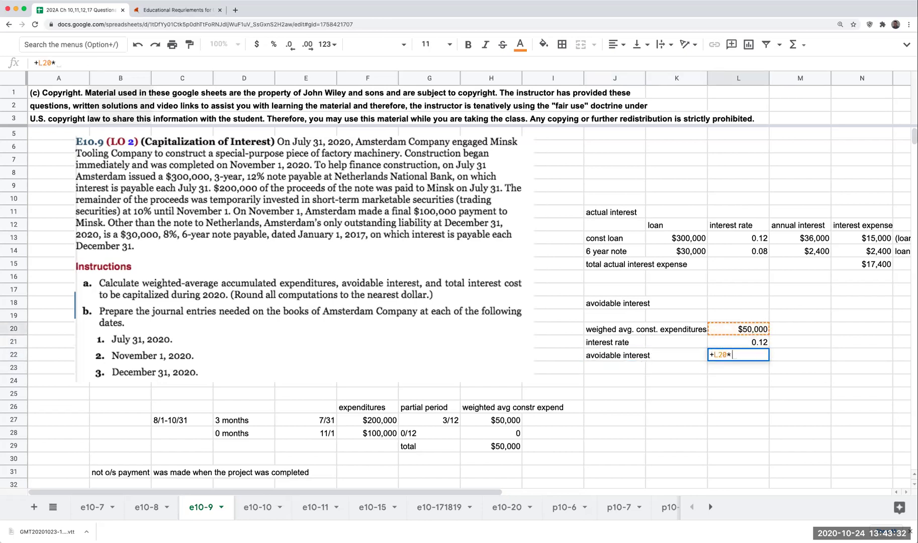
pyautogui.press('Up')
pyautogui.press('Return')
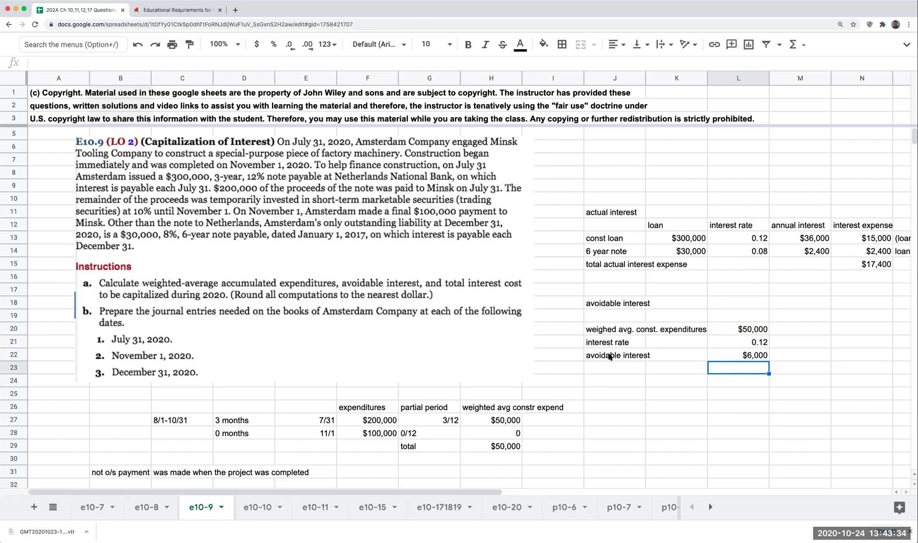
# Apply a top border to J22:L22 and review the loan's outstanding-period note.
pyautogui.moveTo(611, 356); pyautogui.dragTo(739, 356)
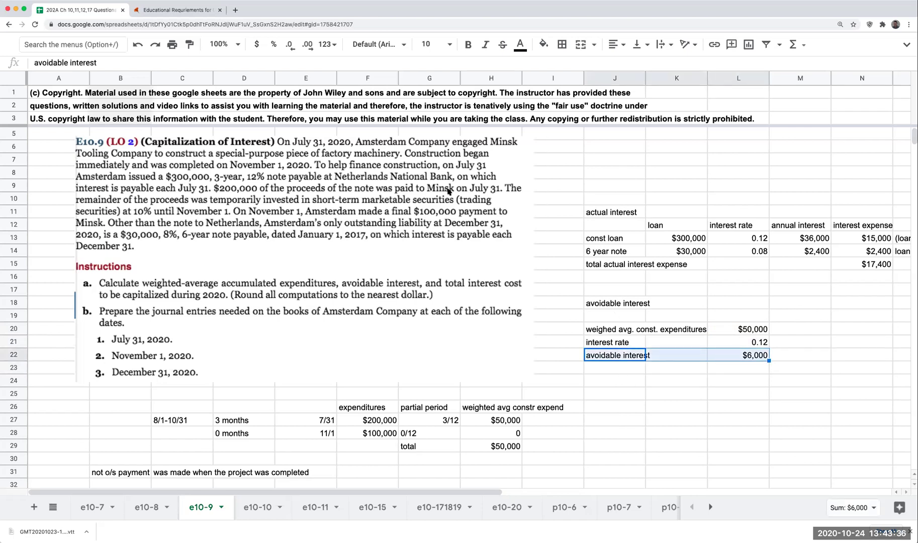
pyautogui.click(561, 44)
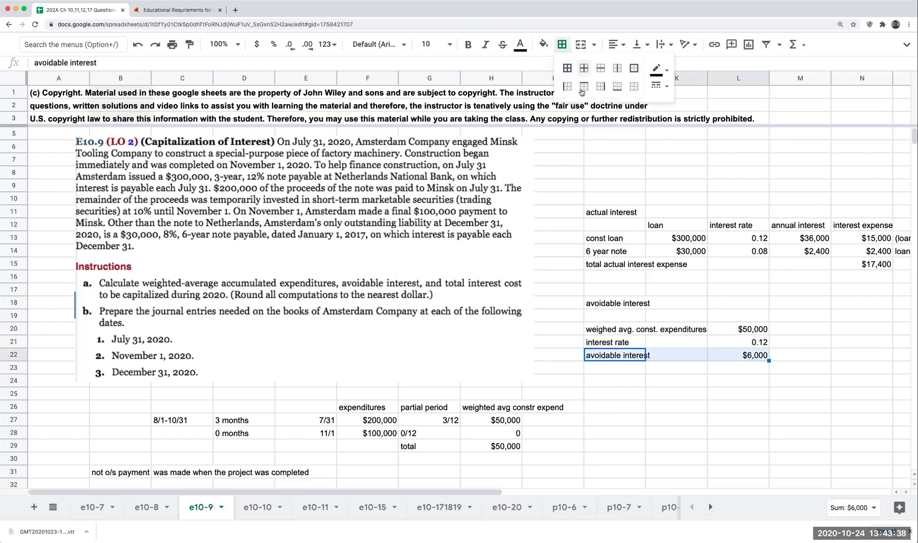
pyautogui.click(583, 86)
pyautogui.click(800, 303)
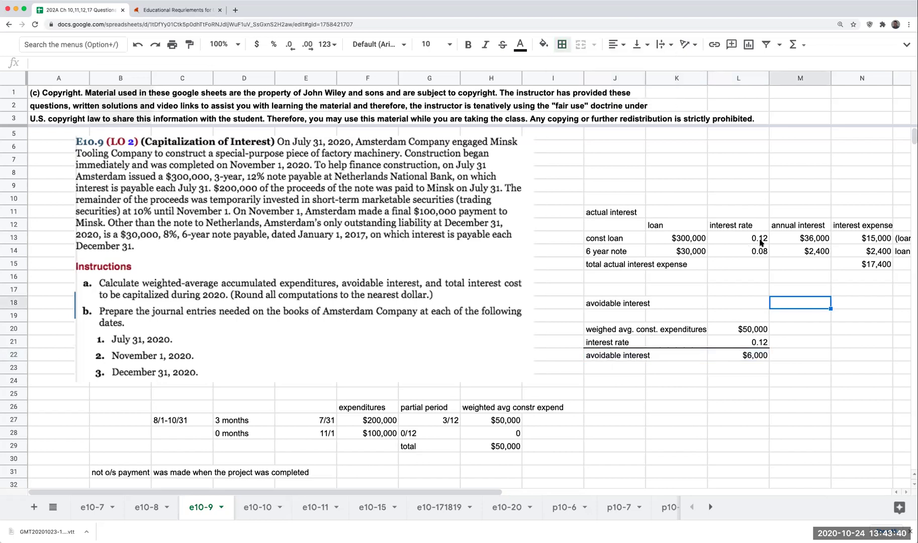
pyautogui.click(904, 239)
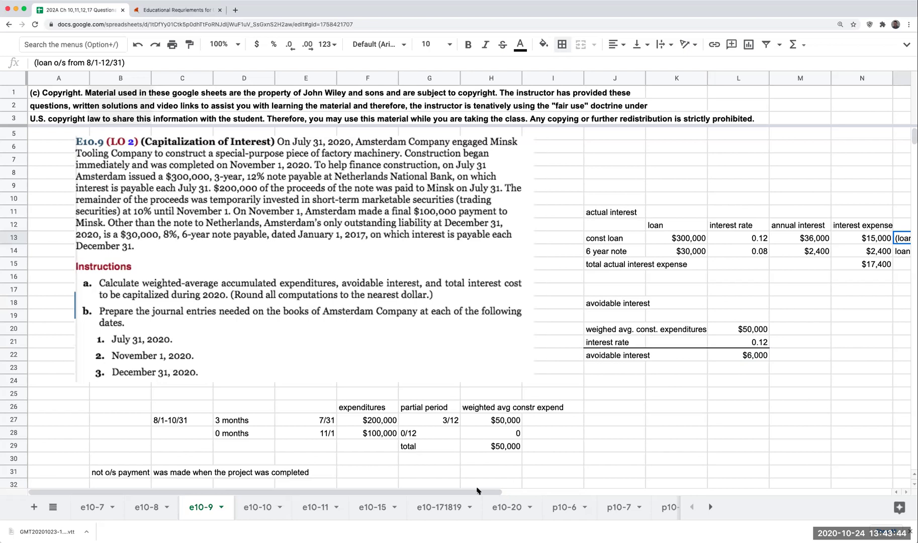
pyautogui.moveTo(479, 491); pyautogui.dragTo(517, 491)
pyautogui.click(746, 317)
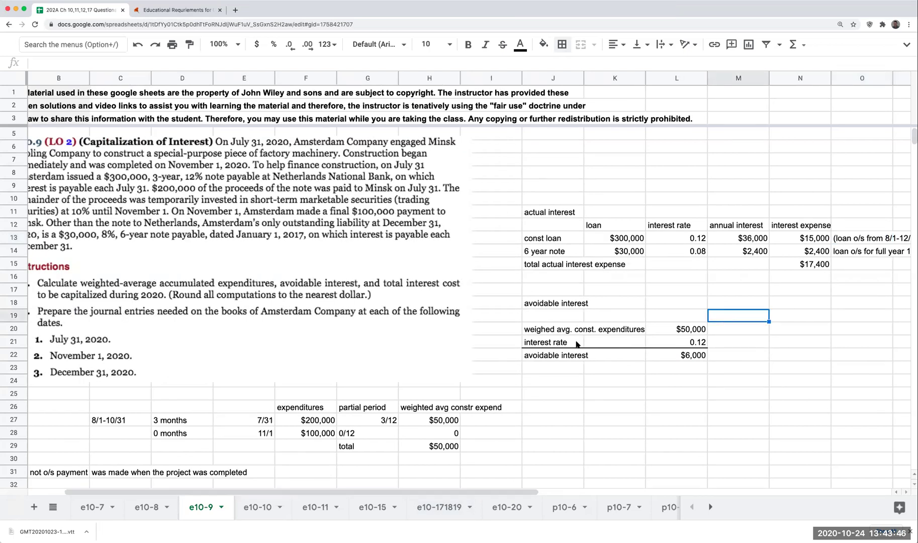
pyautogui.click(380, 430)
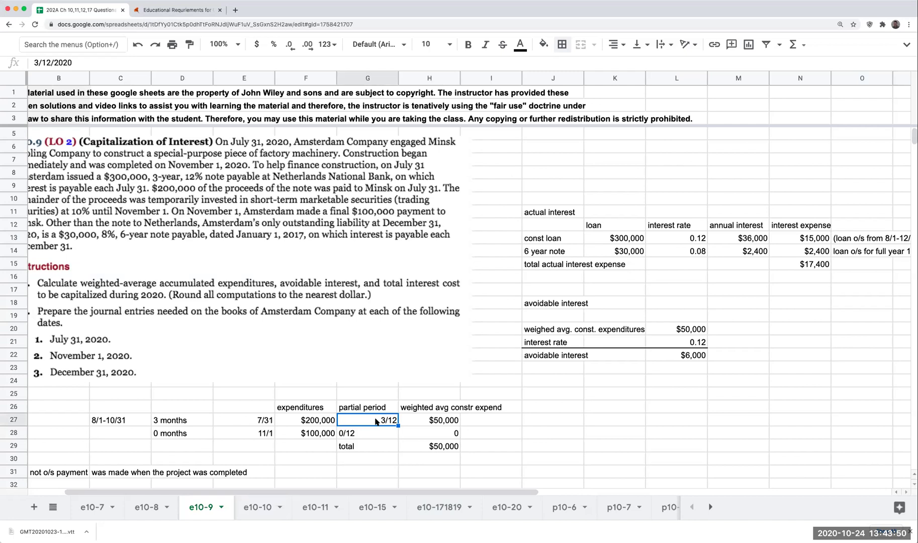
pyautogui.click(331, 421)
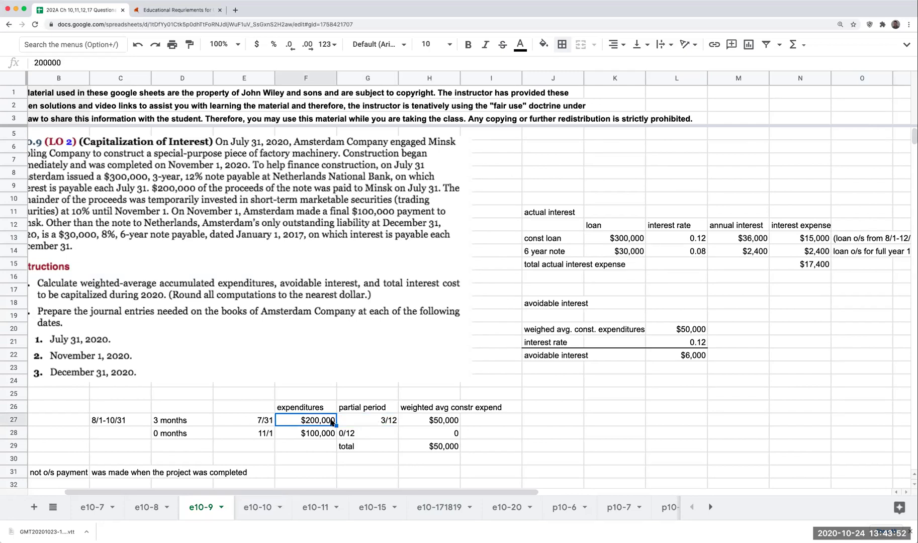
pyautogui.click(391, 421)
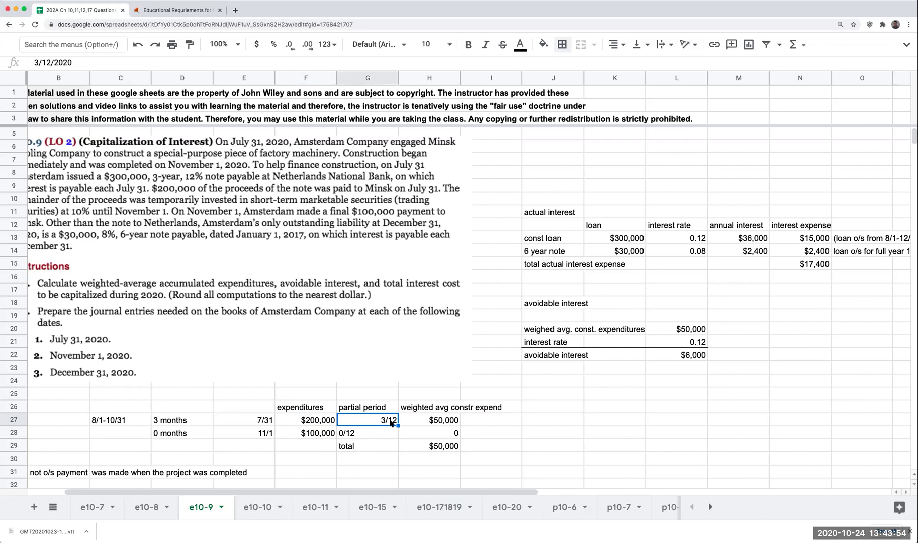
pyautogui.click(688, 342)
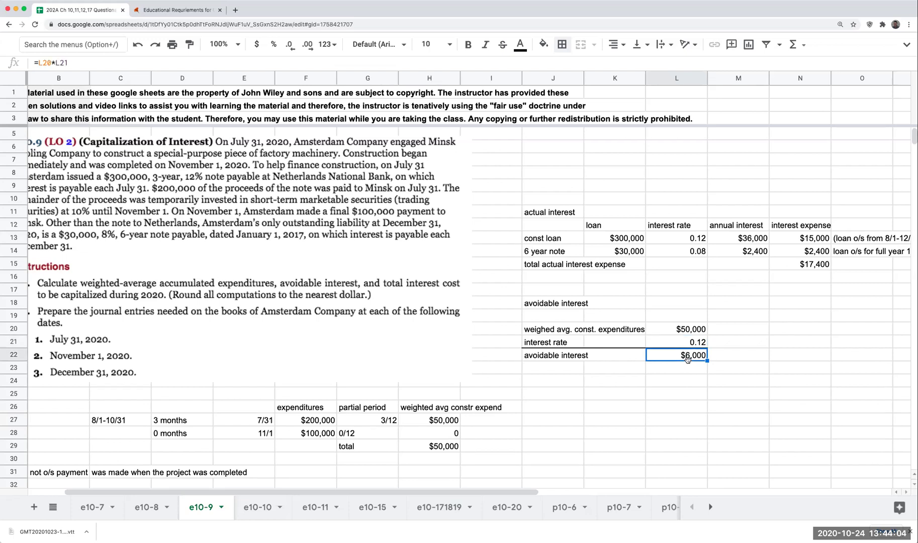
pyautogui.click(687, 358)
pyautogui.moveTo(552, 330); pyautogui.dragTo(667, 328)
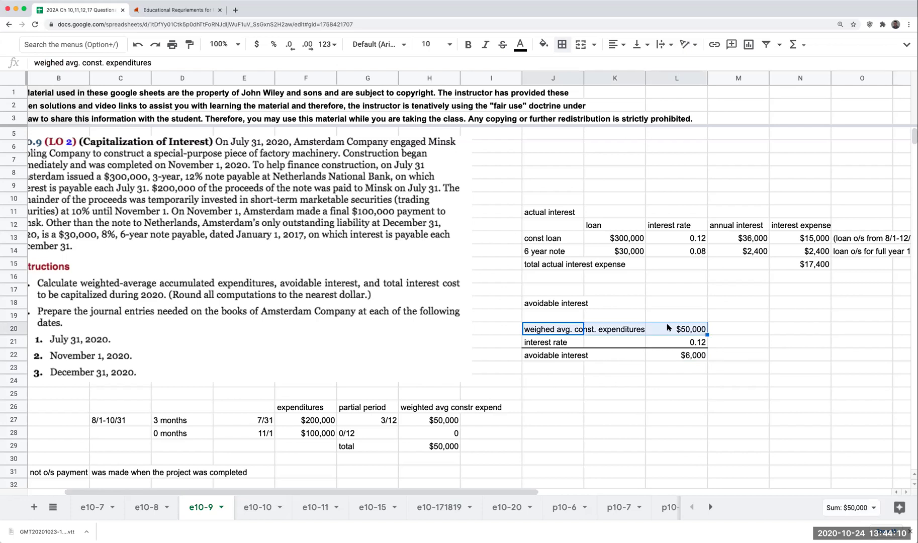
pyautogui.moveTo(542, 355); pyautogui.dragTo(654, 354)
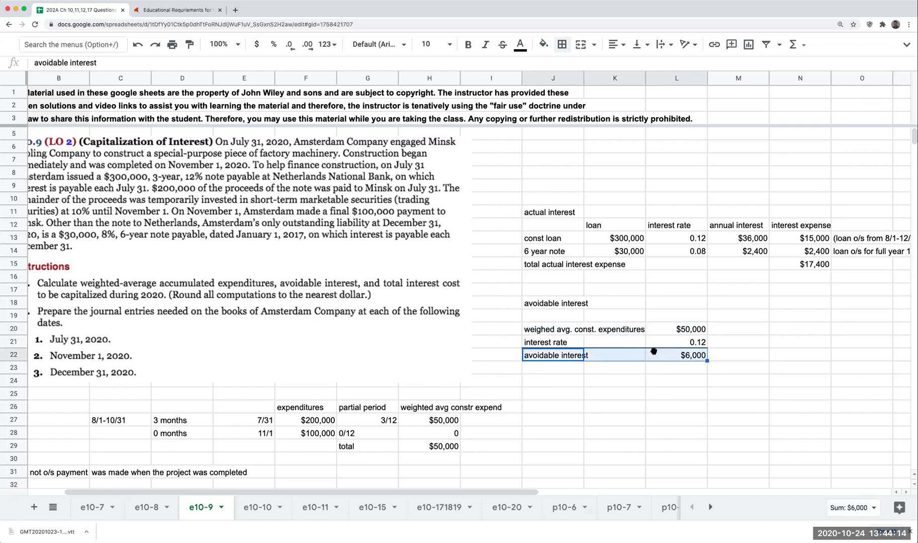
pyautogui.click(692, 334)
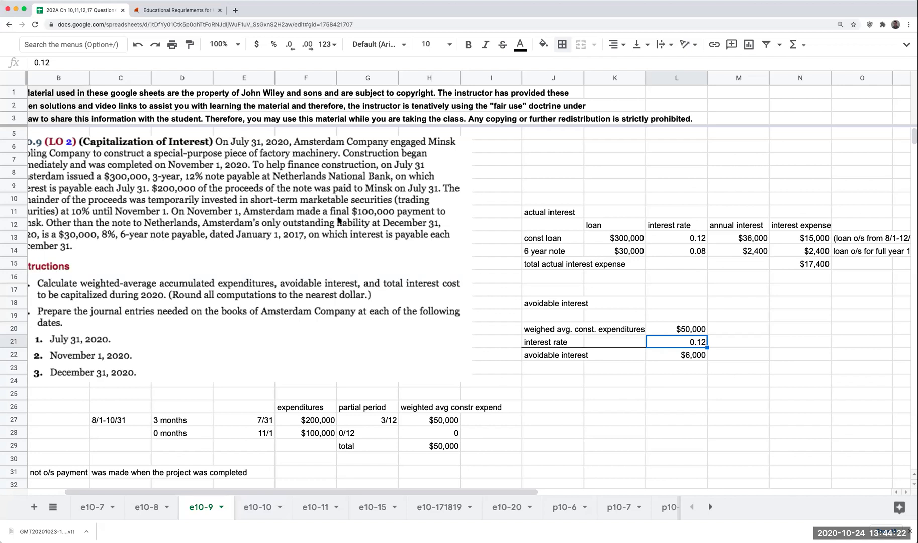
pyautogui.click(676, 358)
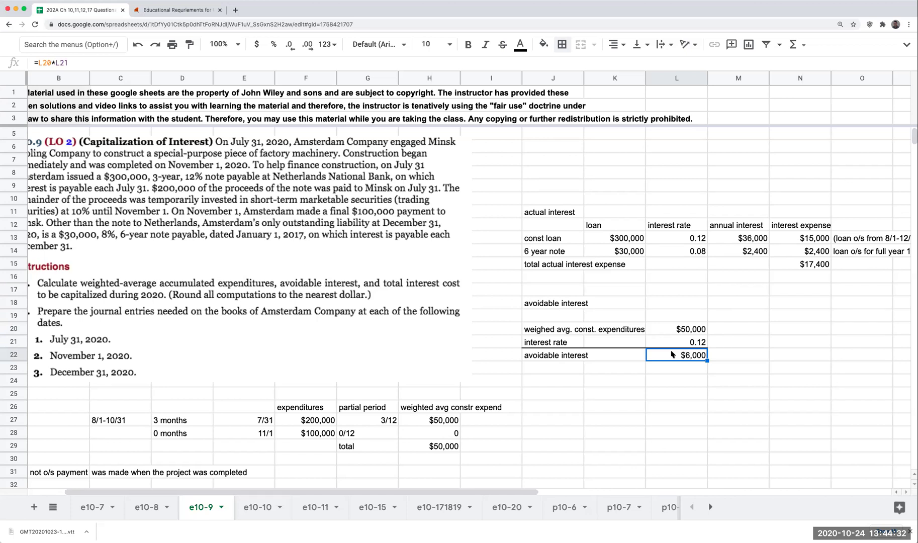
pyautogui.click(580, 395)
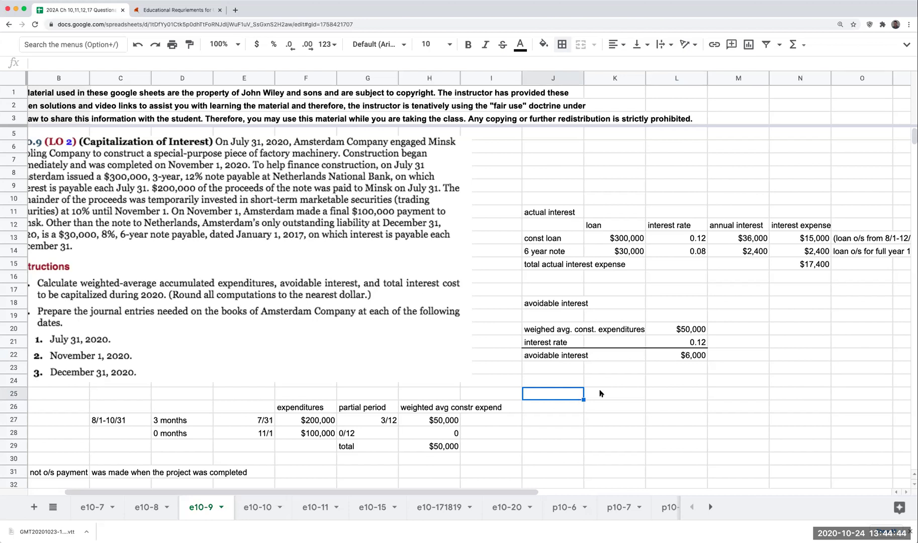
pyautogui.write('7/1')
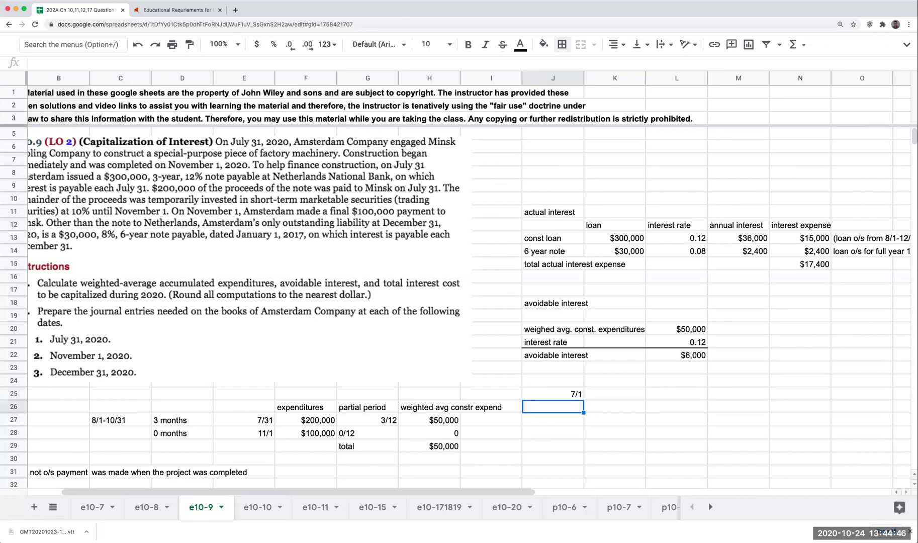
# Enter the 7/31 entry debiting Cash 300000, with 300000 in the credit column.
pyautogui.press('Tab')
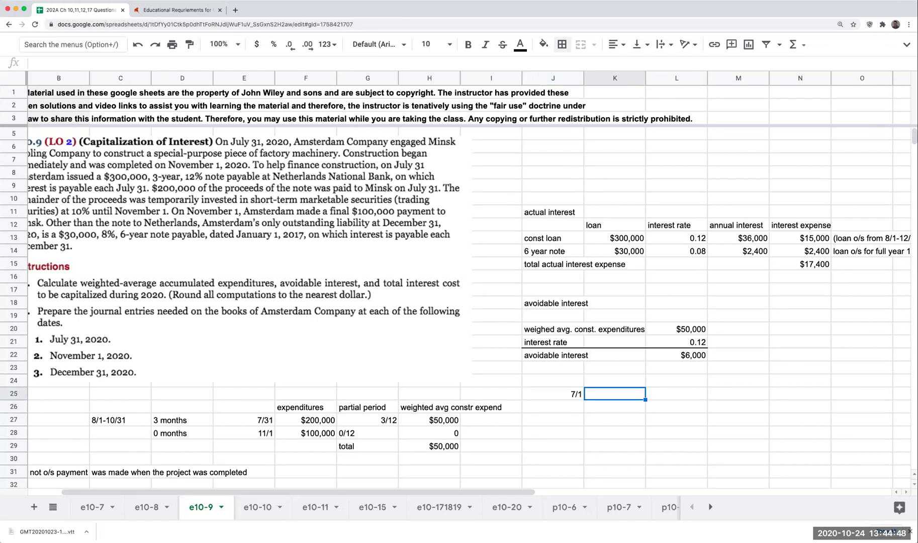
pyautogui.press('Up')
pyautogui.press('Down')
pyautogui.press('Left')
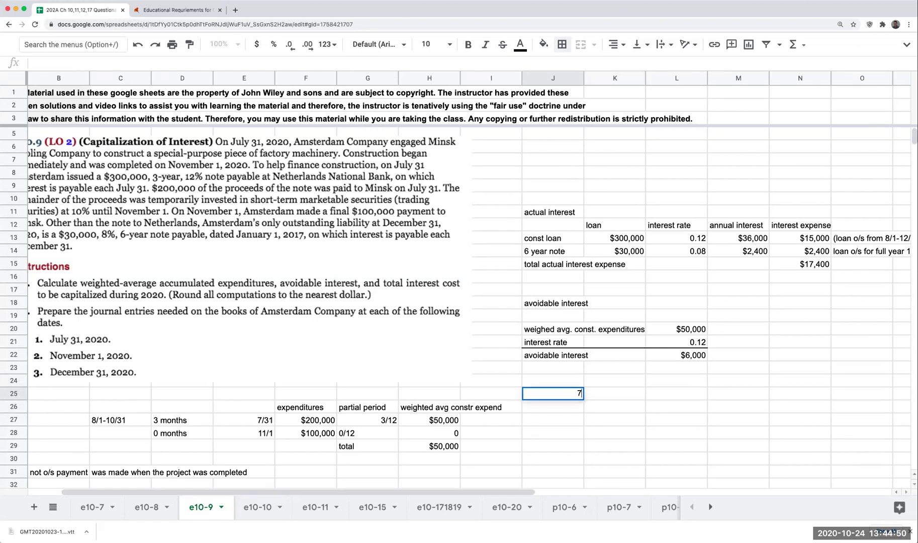
pyautogui.write('7/31')
pyautogui.press('Tab')
pyautogui.write('Cash')
pyautogui.press('Tab')
pyautogui.press('Tab')
pyautogui.write('300000')
pyautogui.press('Return')
pyautogui.press('Tab')
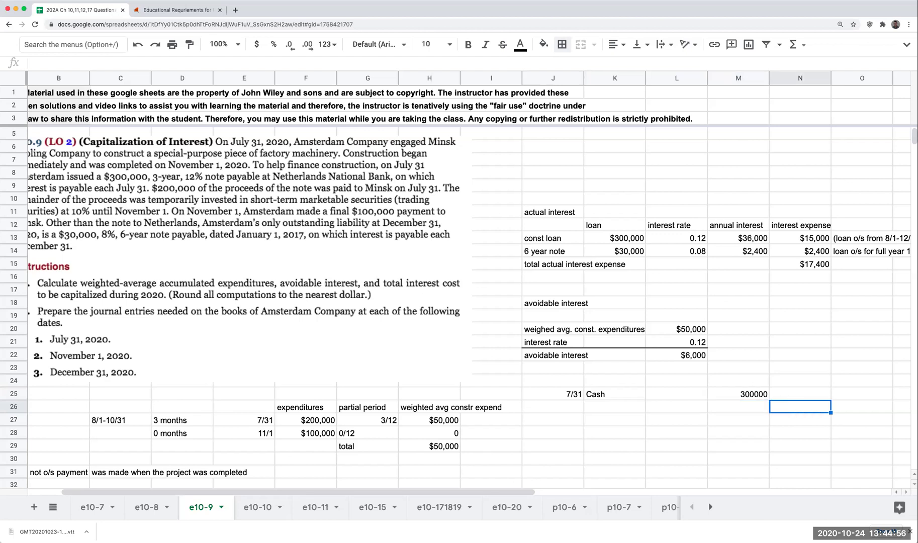
pyautogui.write('300000')
pyautogui.press('Return')
# Name Note payable as the credit account and add the note-issuance explanation.
pyautogui.press('Up')
pyautogui.press('Left')
pyautogui.press('Left')
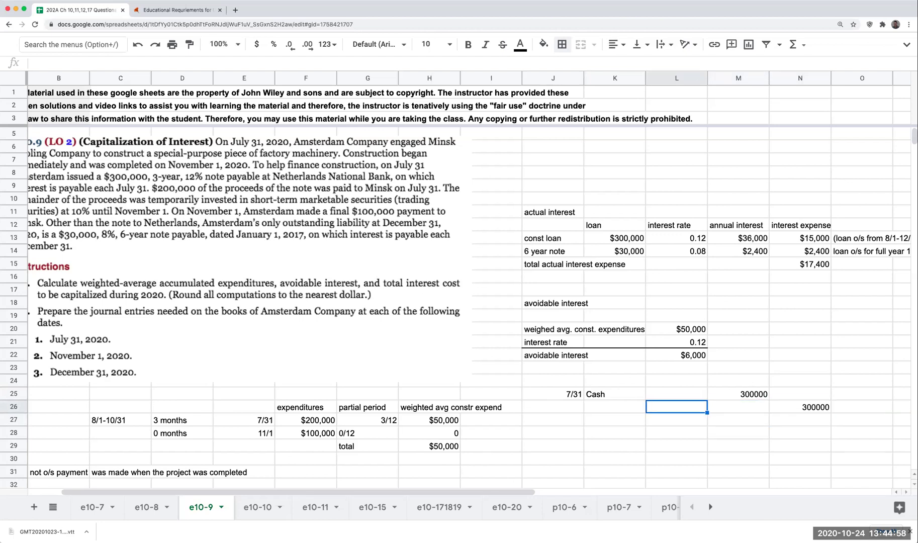
pyautogui.write('Note payable')
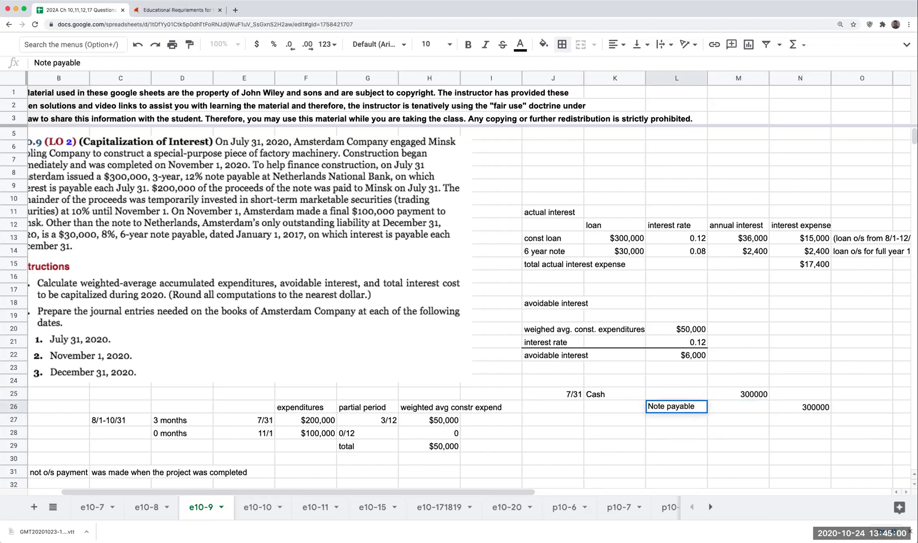
pyautogui.press('Return')
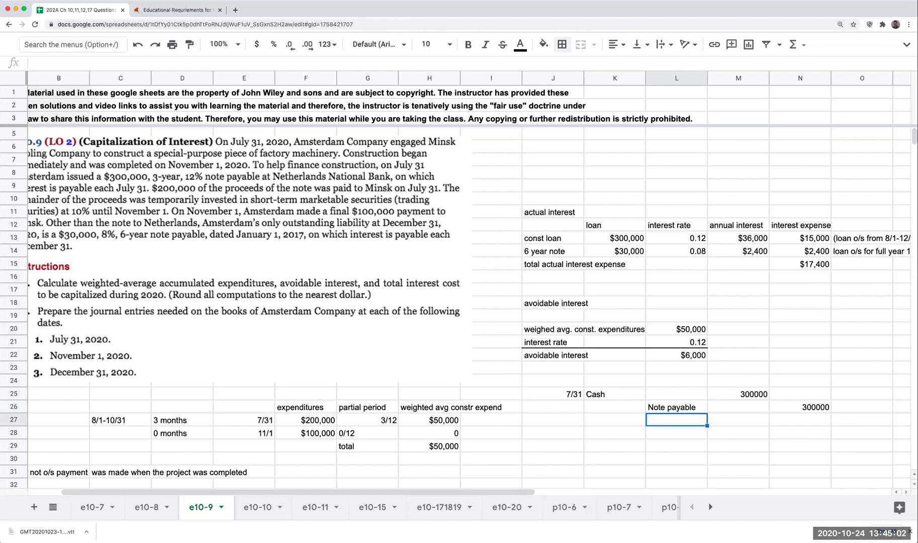
pyautogui.press('Left')
pyautogui.press('Left')
pyautogui.press('Right')
pyautogui.write('t')
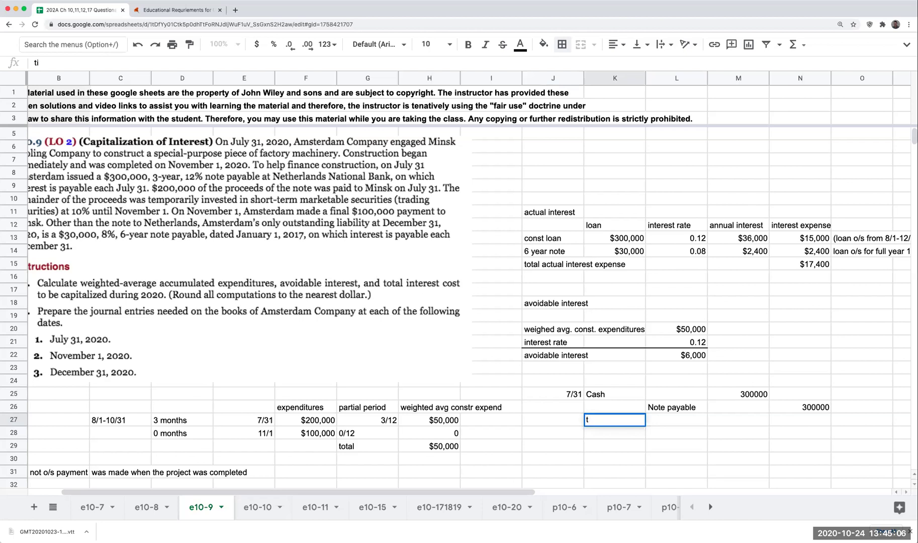
pyautogui.write('o record')
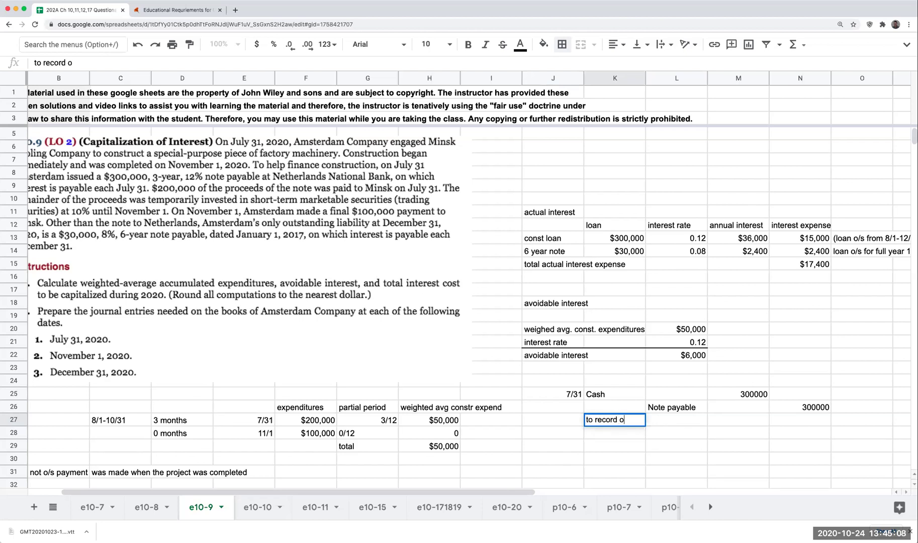
pyautogui.write(' issuance of note payabel')
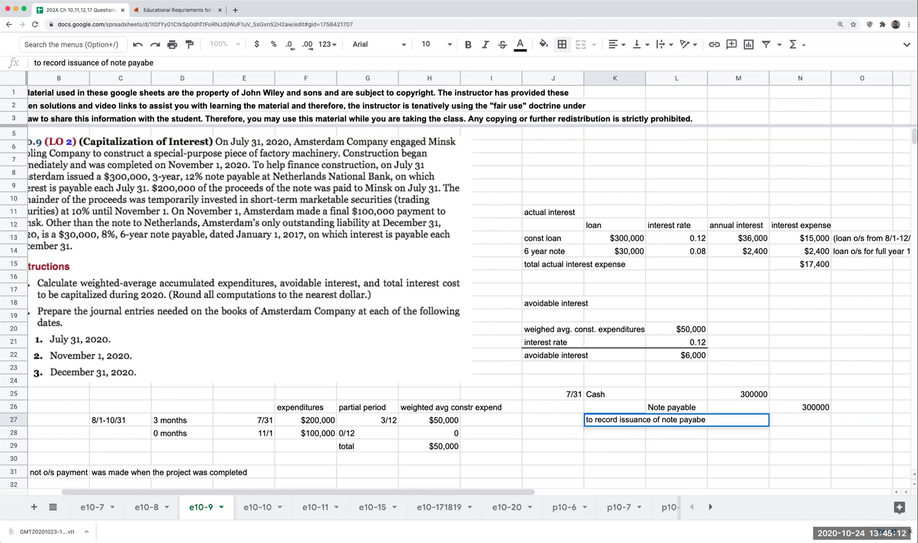
pyautogui.press('BackSpace')
pyautogui.write('le')
pyautogui.press('Return')
# Enter cash credit 200000 in row 29 and construction in process debit 200000 in row 28.
pyautogui.click(676, 446)
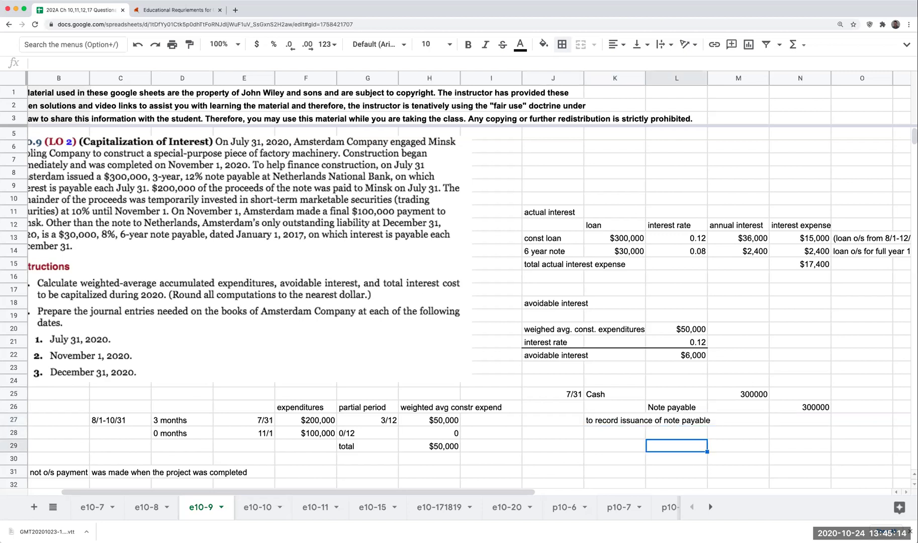
pyautogui.write('cash')
pyautogui.press('Return')
pyautogui.press('Up')
pyautogui.press('Right')
pyautogui.press('Right')
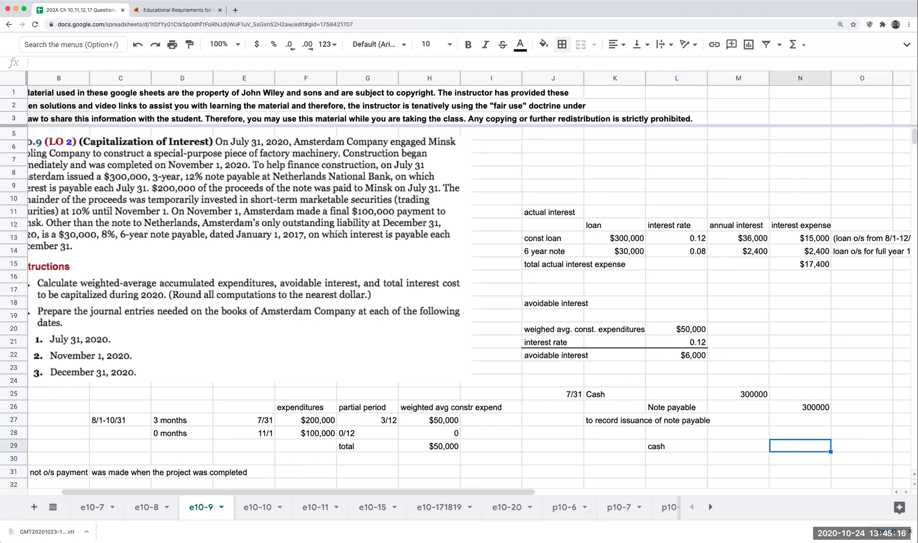
pyautogui.write('200000')
pyautogui.press('Return')
pyautogui.press('Up')
pyautogui.press('Up')
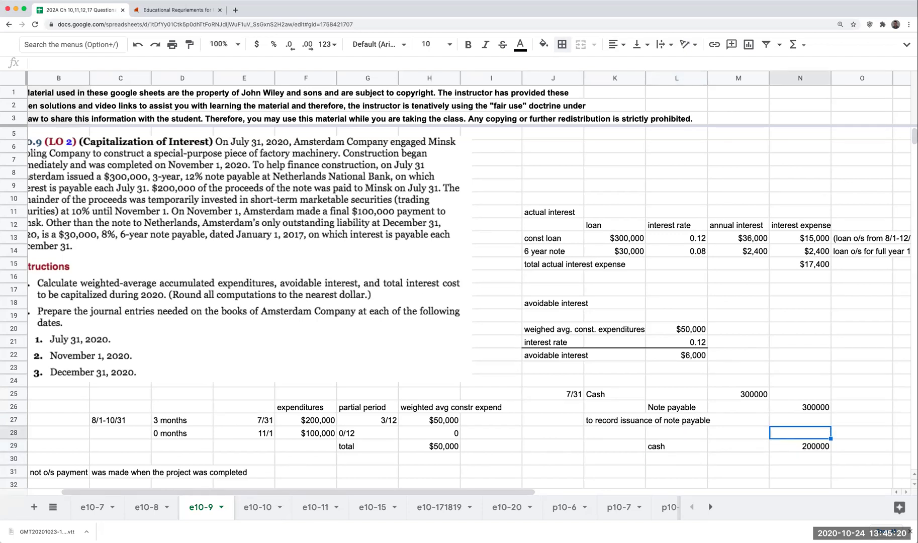
pyautogui.press('Left')
pyautogui.press('Left')
pyautogui.press('Left')
pyautogui.write('construction in process')
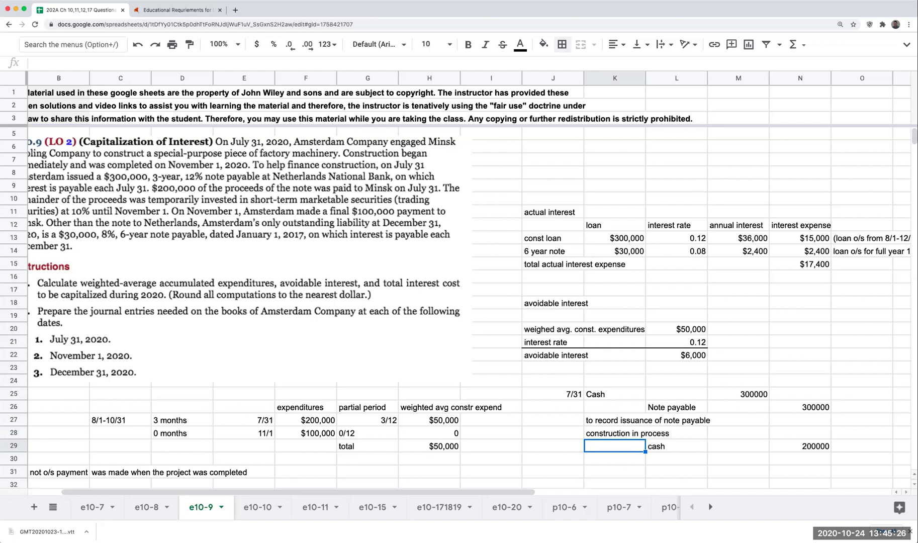
pyautogui.press('Tab')
pyautogui.press('Tab')
pyautogui.write('200000')
pyautogui.press('Return')
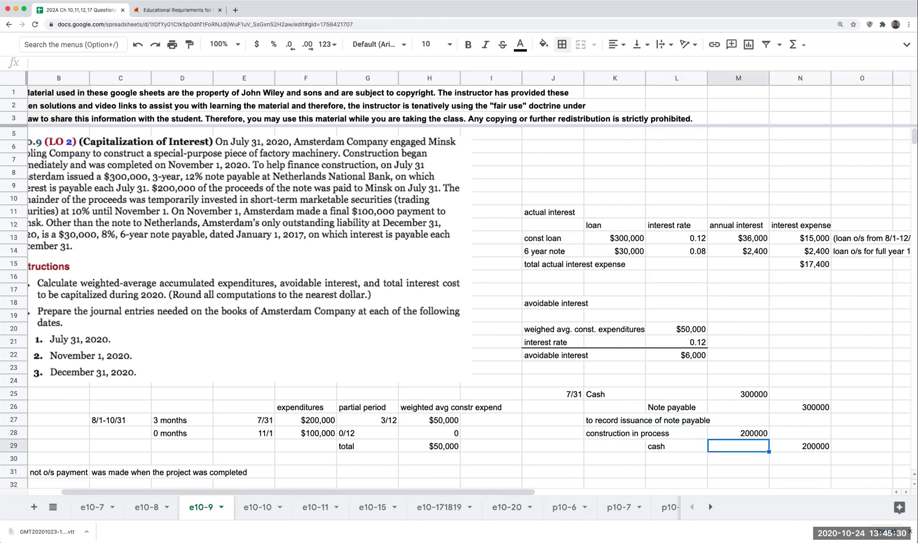
# Begin typing the entry's explanation in K30, correcting typos.
pyautogui.press('Right')
pyautogui.press('Left')
pyautogui.press('Left')
pyautogui.press('Left')
pyautogui.press('Down')
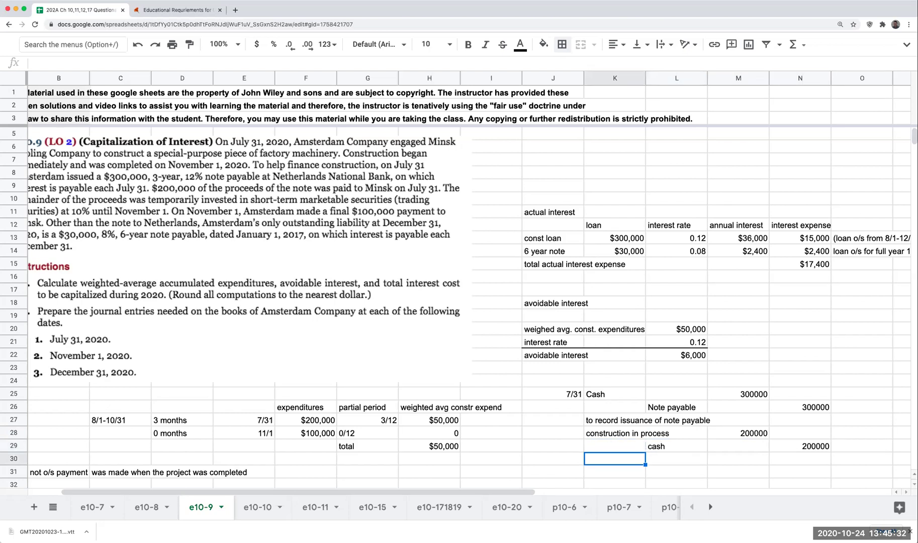
pyautogui.write('to recor')
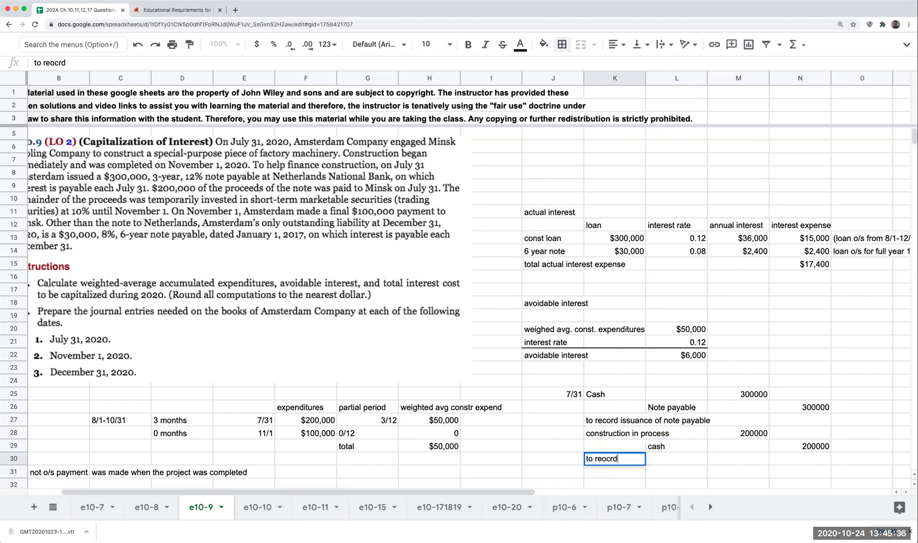
pyautogui.press('BackSpace')
pyautogui.press('BackSpace')
pyautogui.press('BackSpace')
pyautogui.write('oc')
pyautogui.press('BackSpace')
pyautogui.write('cord payment to Minsk')
# Finish the K30 explanation 'to record payment to Minsk'.
pyautogui.press('Return')
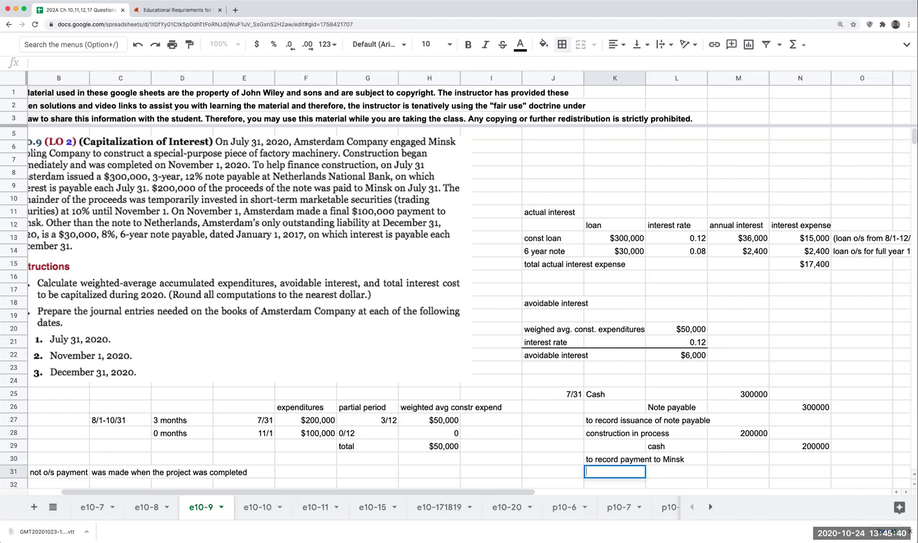
pyautogui.press('Return')
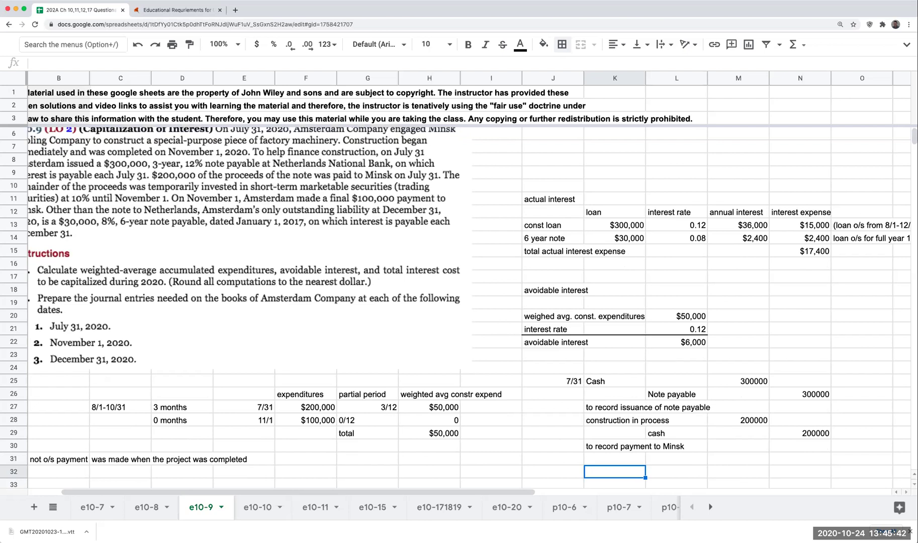
pyautogui.press('Up')
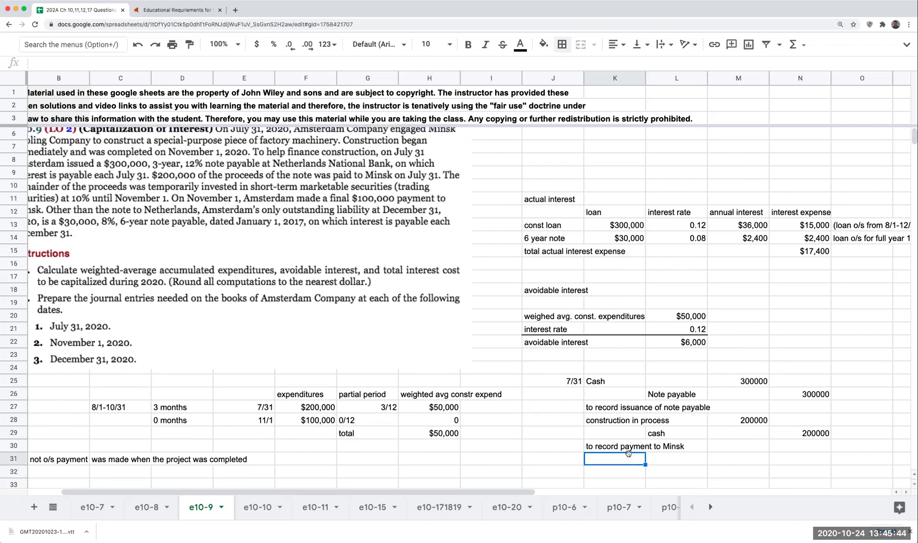
pyautogui.moveTo(433, 491); pyautogui.dragTo(373, 491)
pyautogui.scroll(2, 230, 202)
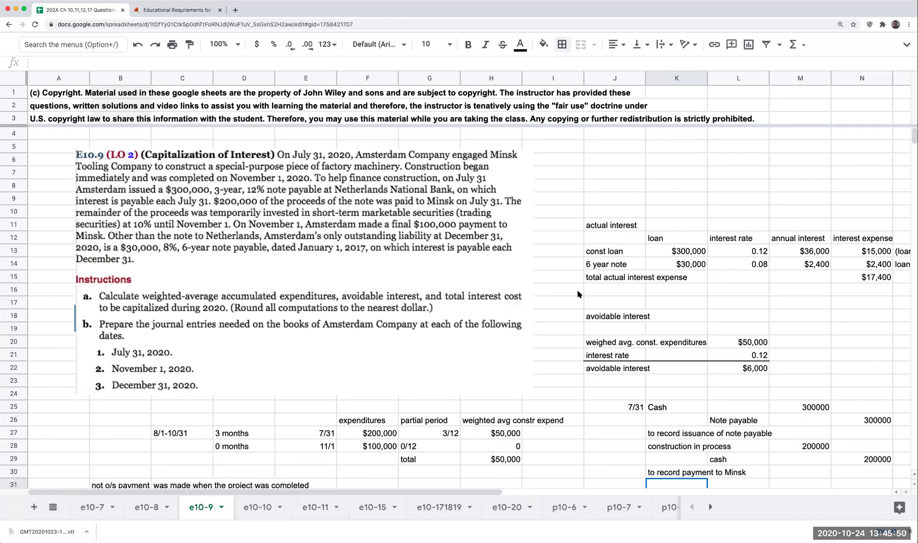
pyautogui.scroll(-3, 431, 234)
pyautogui.scroll(-3, 562, 288)
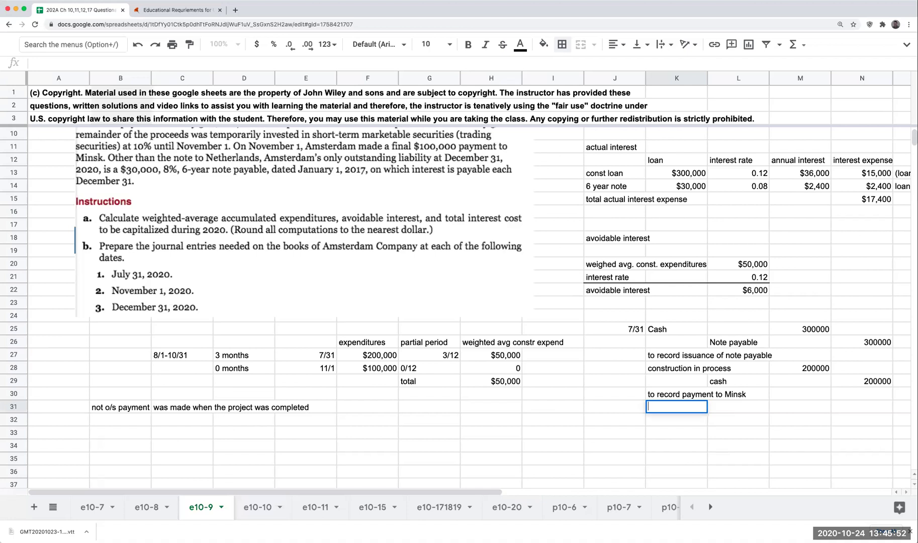
# Enter short term marketable securities debit 100000 and cash credit 100000.
pyautogui.press('Down')
pyautogui.write('short term marketabnle')
pyautogui.press('BackSpace')
pyautogui.press('BackSpace')
pyautogui.write('le securiti')
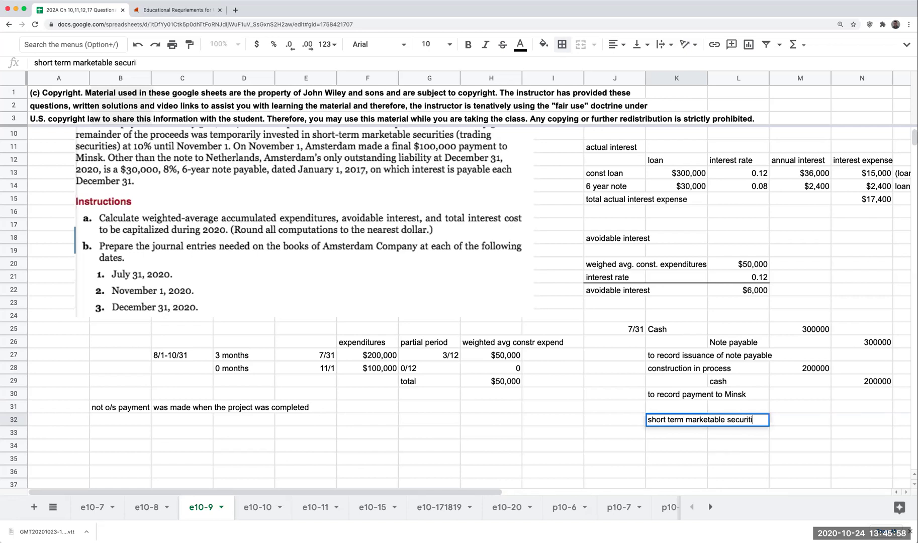
pyautogui.write('es')
pyautogui.press('Tab')
pyautogui.press('Tab')
pyautogui.write('100000')
pyautogui.press('Return')
pyautogui.press('Tab')
pyautogui.write('100000')
pyautogui.press('Return')
pyautogui.press('Left')
pyautogui.write('cas')
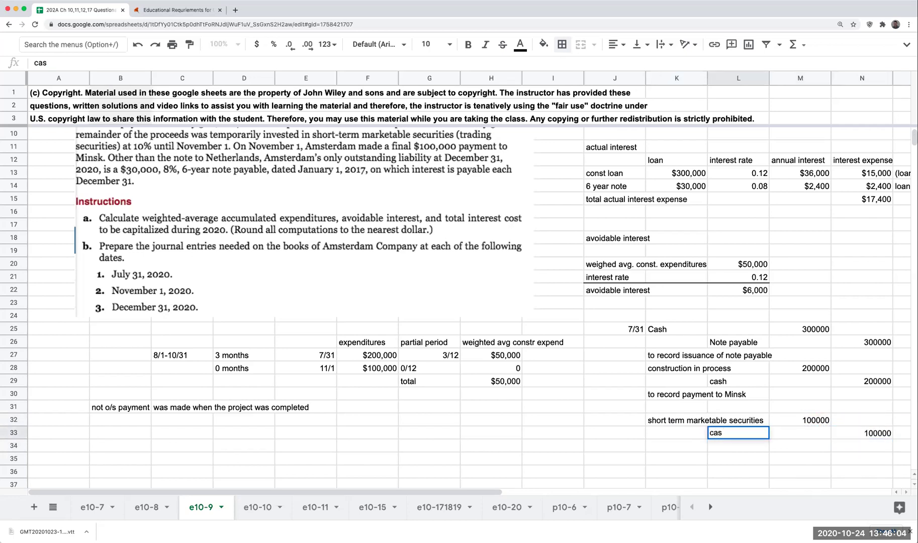
pyautogui.write('h')
pyautogui.press('Return')
# Add the short-term investment explanation in K34.
pyautogui.press('Left')
pyautogui.press('Up')
pyautogui.press('Down')
pyautogui.write('tio')
pyautogui.press('BackSpace')
pyautogui.press('BackSpace')
pyautogui.press('BackSpace')
pyautogui.write('o record investment in s')
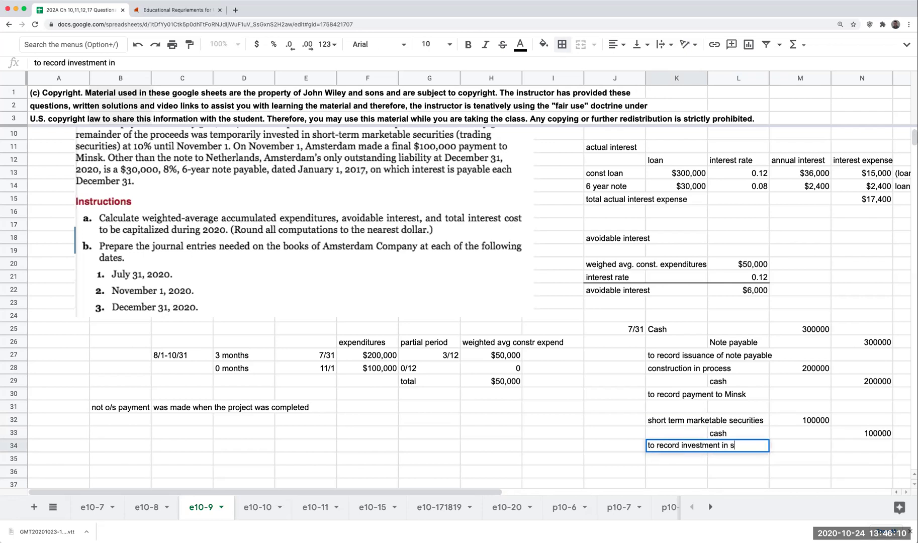
pyautogui.write('hort term market')
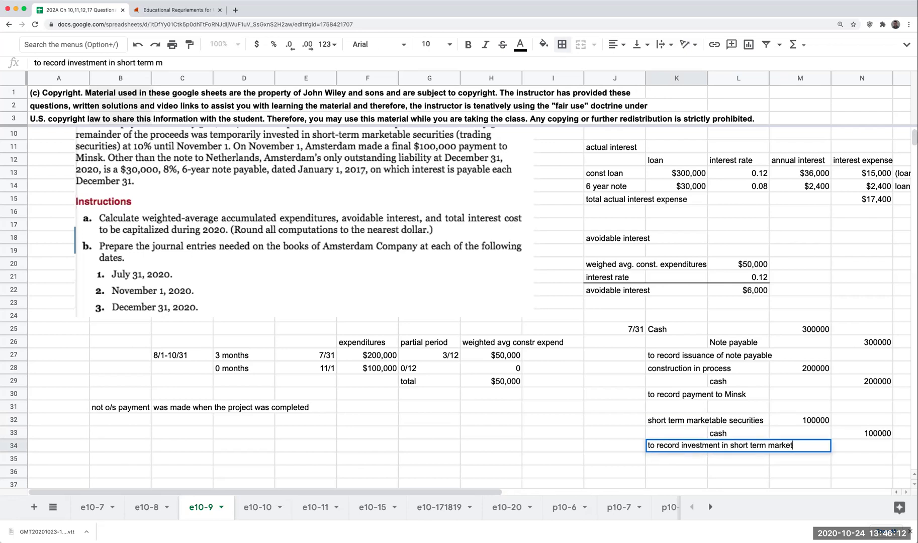
pyautogui.write('able securities')
pyautogui.press('Return')
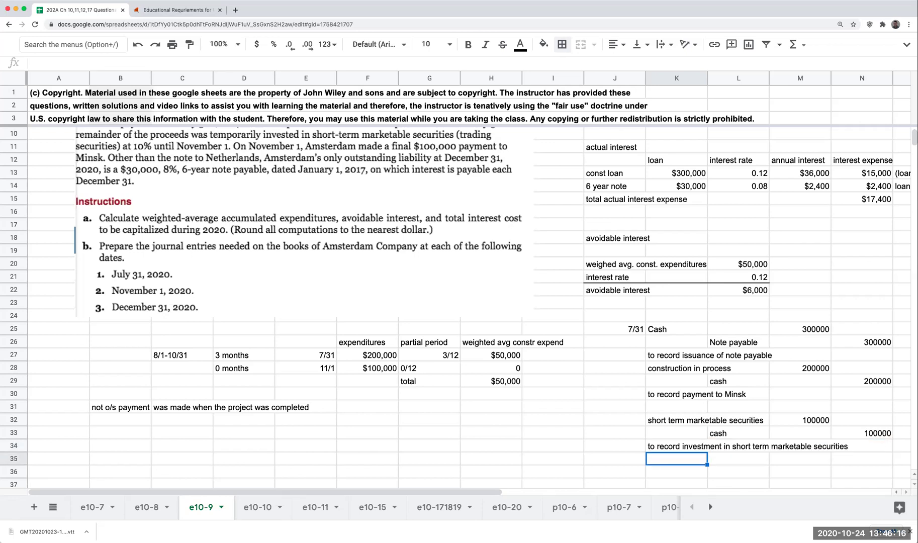
pyautogui.press('Return')
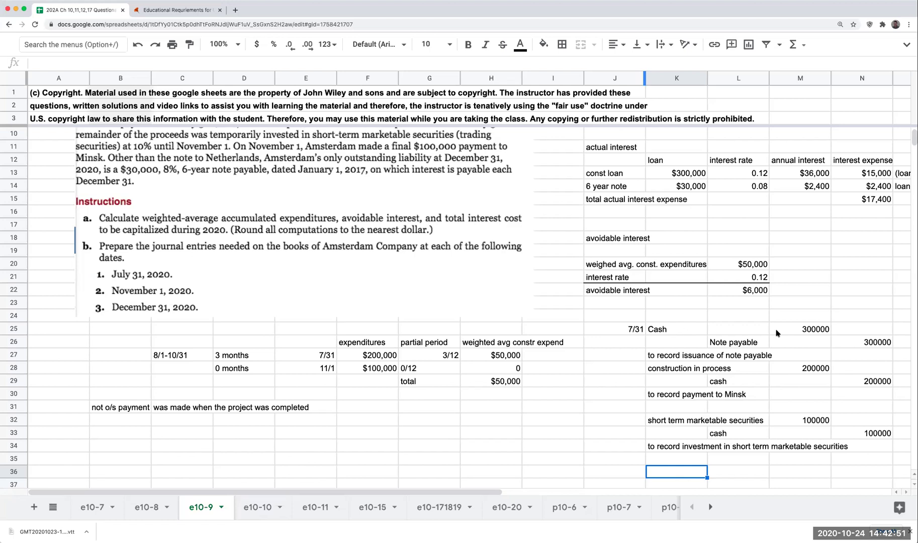
# Format the M25:N33 amounts as currency with no decimal places.
pyautogui.moveTo(815, 329); pyautogui.dragTo(870, 434)
pyautogui.click(257, 45)
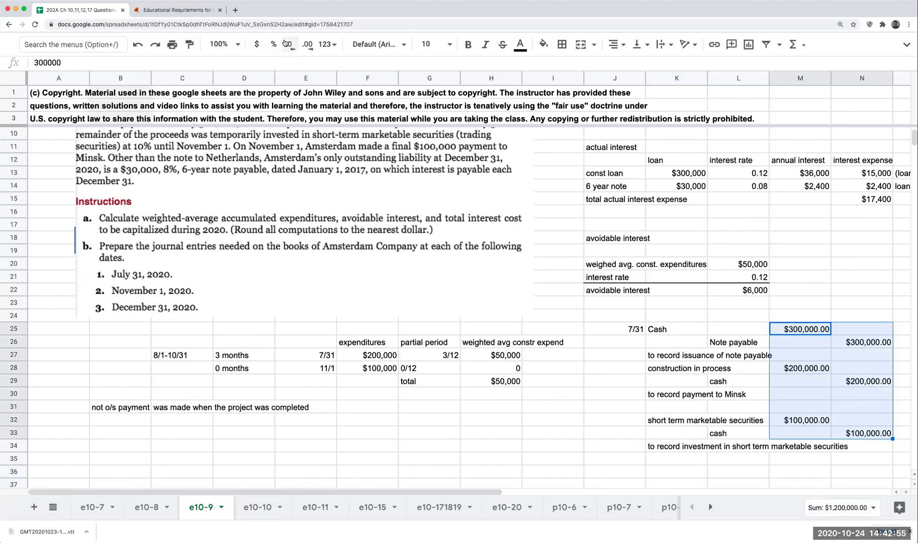
pyautogui.click(290, 44)
pyautogui.click(289, 44)
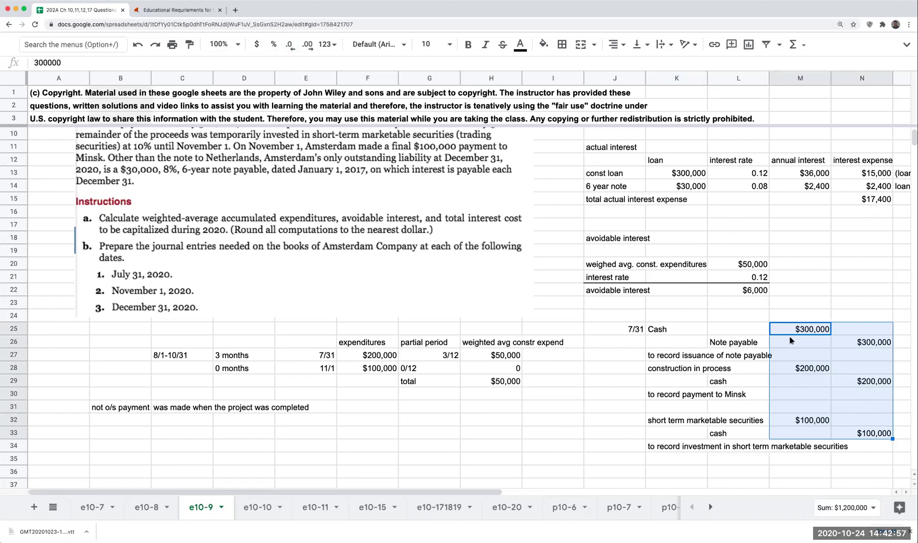
pyautogui.scroll(3, 705, 374)
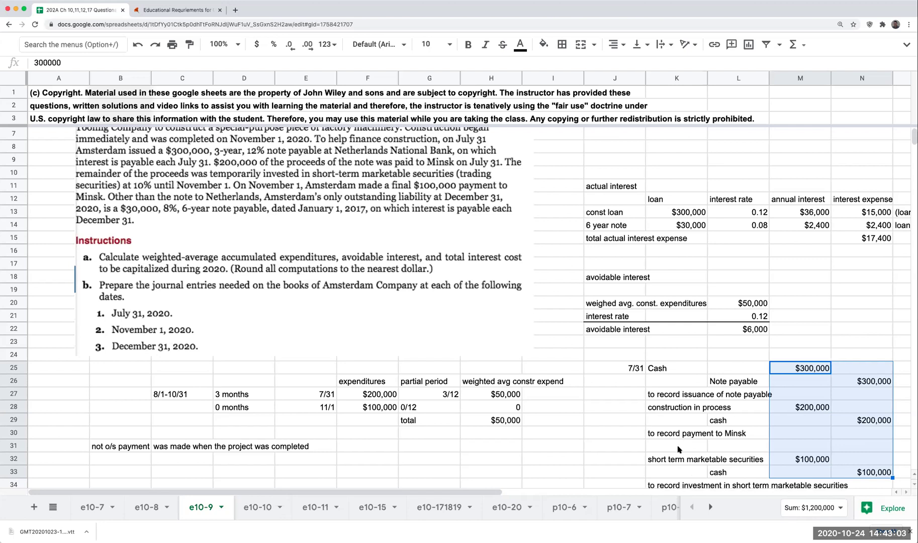
pyautogui.scroll(3, 474, 297)
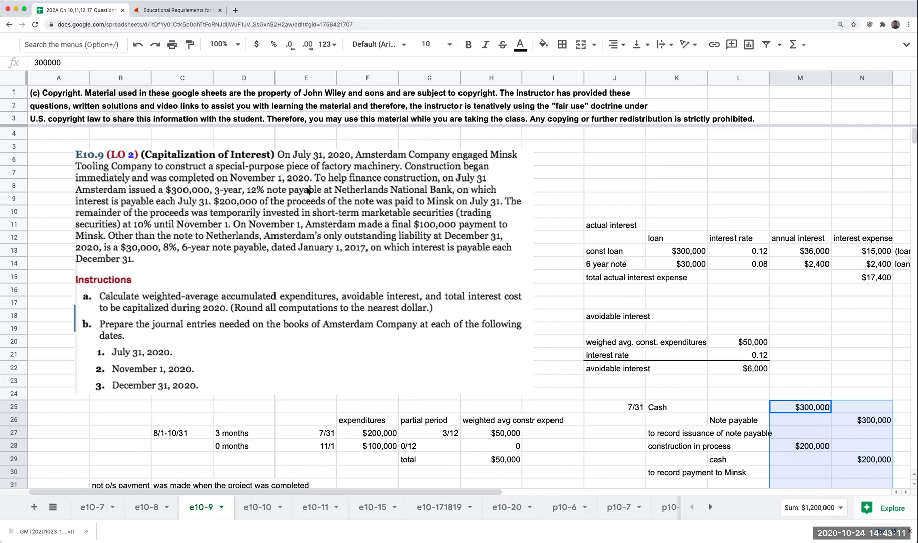
pyautogui.scroll(-4, 712, 351)
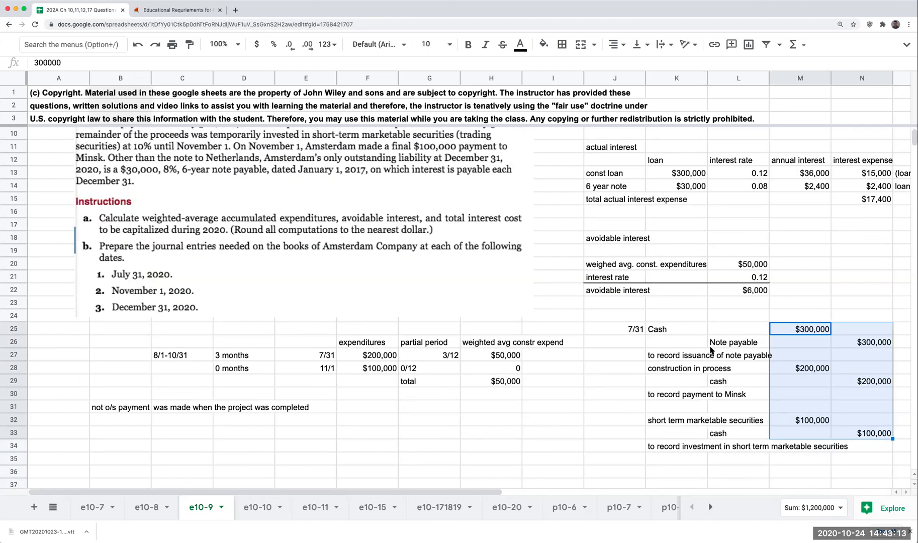
# Enter the 11/1 entry: construction in progress debit 100000, cash credit 100000.
pyautogui.click(696, 467)
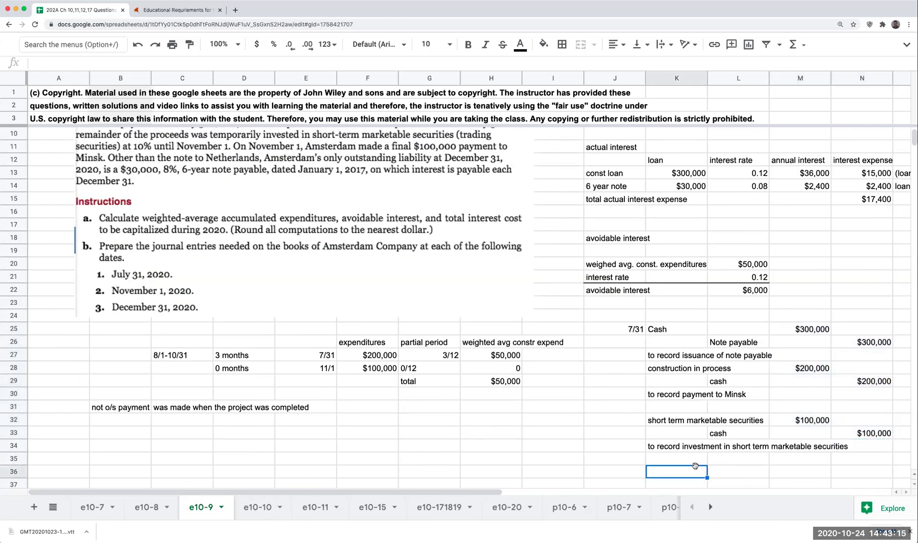
pyautogui.press('Left')
pyautogui.write('11/1')
pyautogui.scroll(-1, 459, 287)
pyautogui.press('Tab')
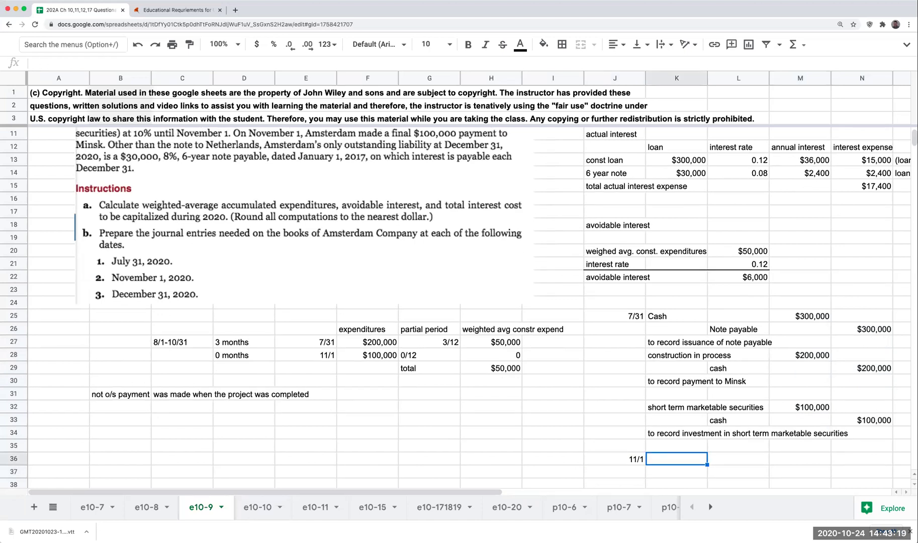
pyautogui.press('Down')
pyautogui.press('Right')
pyautogui.write('cash')
pyautogui.scroll(-1, 459, 287)
pyautogui.press('Return')
pyautogui.press('Up')
pyautogui.press('Up')
pyautogui.press('Left')
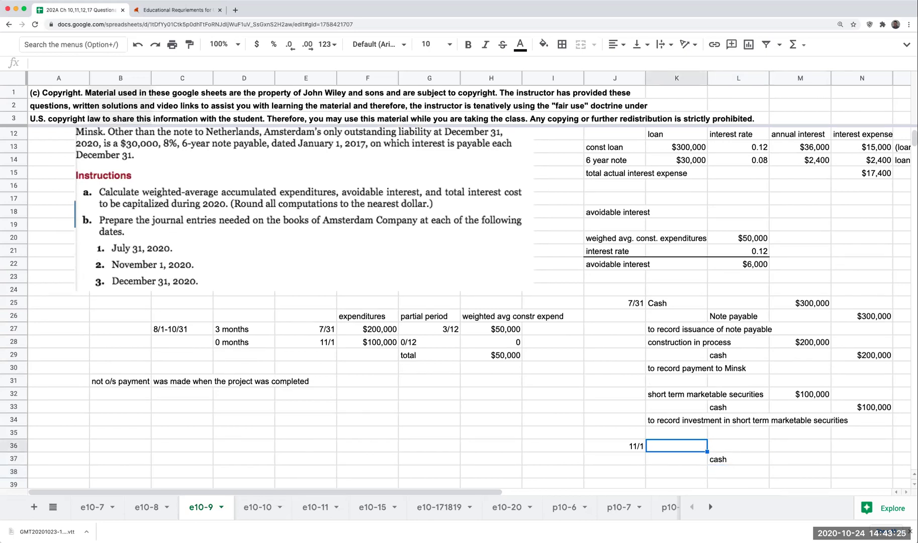
pyautogui.write('construction')
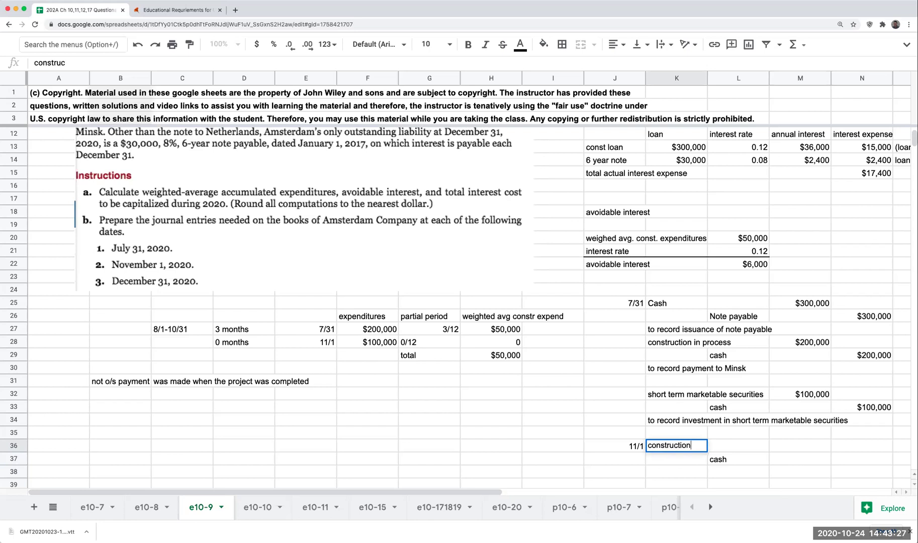
pyautogui.write(' in progress')
pyautogui.press('Tab')
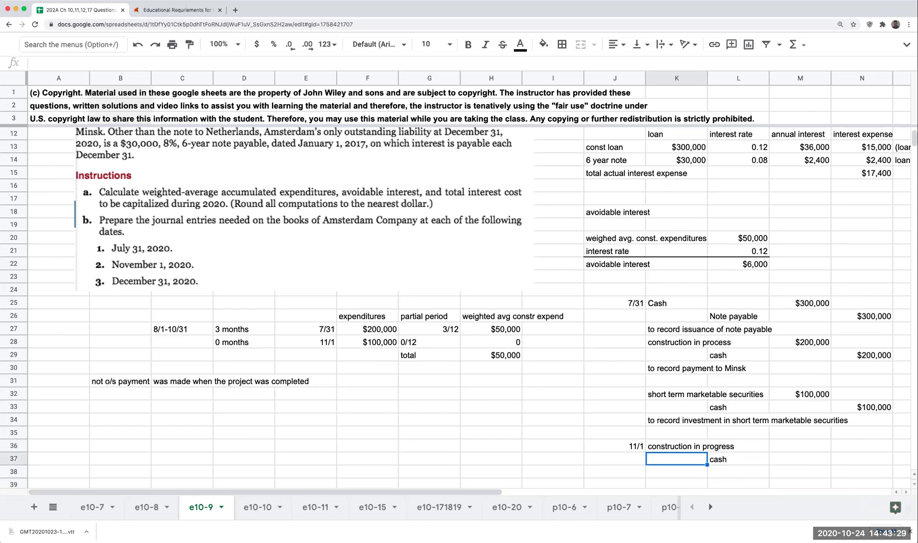
pyautogui.press('Tab')
pyautogui.write('100')
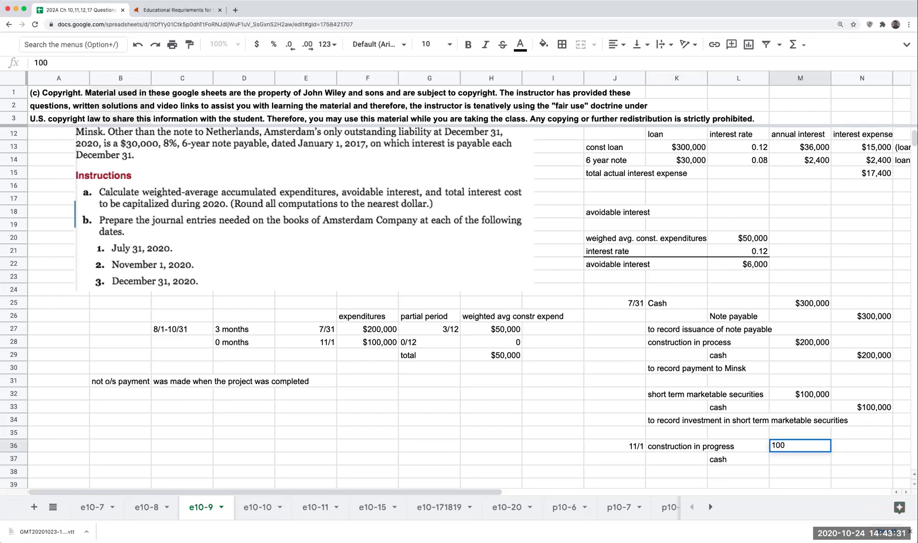
pyautogui.write('000')
pyautogui.press('Return')
pyautogui.press('Tab')
pyautogui.write('100000')
pyautogui.press('Return')
# Format the two November 1 amounts as whole-dollar currency.
pyautogui.press('Up')
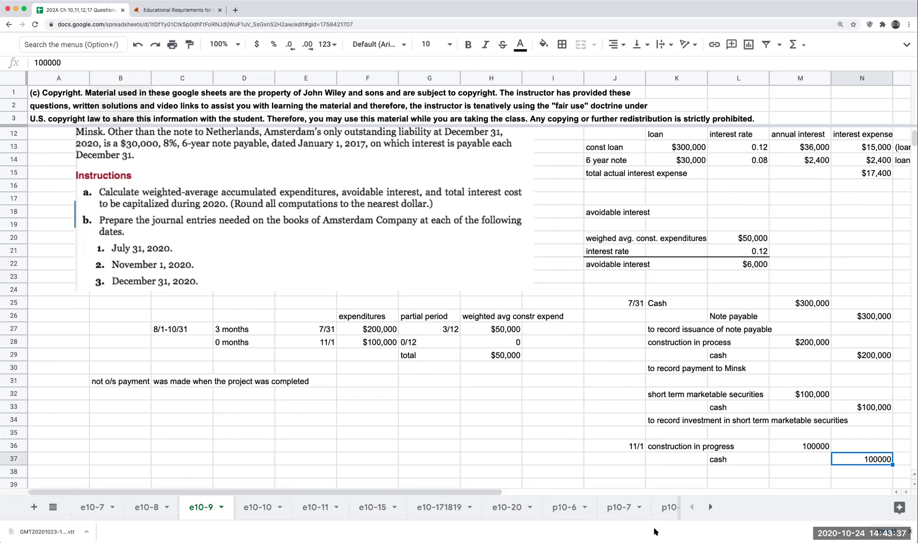
pyautogui.moveTo(802, 446); pyautogui.dragTo(839, 455)
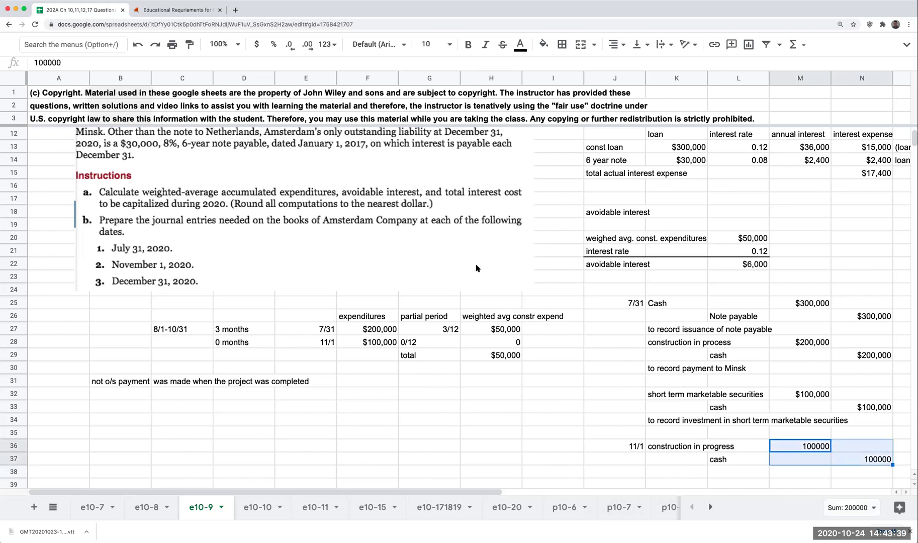
pyautogui.click(256, 44)
pyautogui.click(290, 44)
pyautogui.scroll(-3, 600, 388)
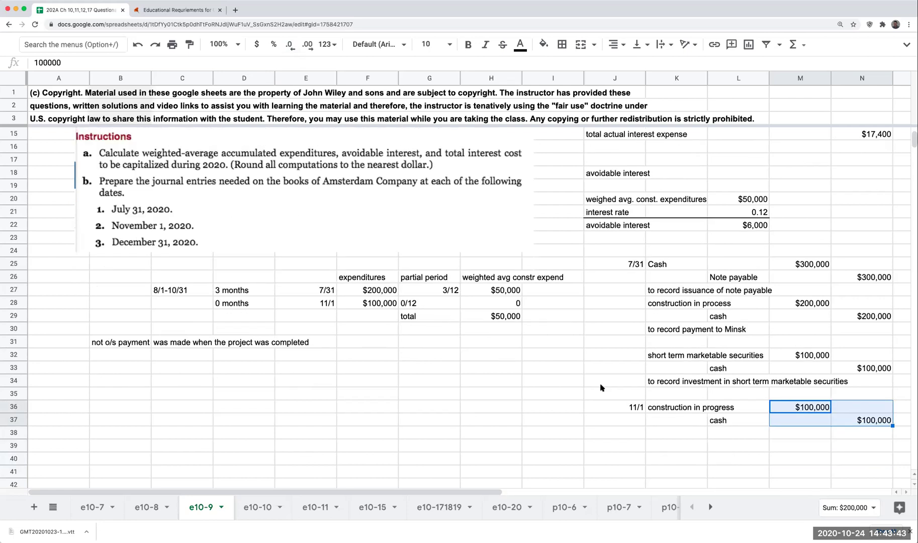
# Add a new entry line debiting machinery and crediting construction in progress.
pyautogui.click(669, 436)
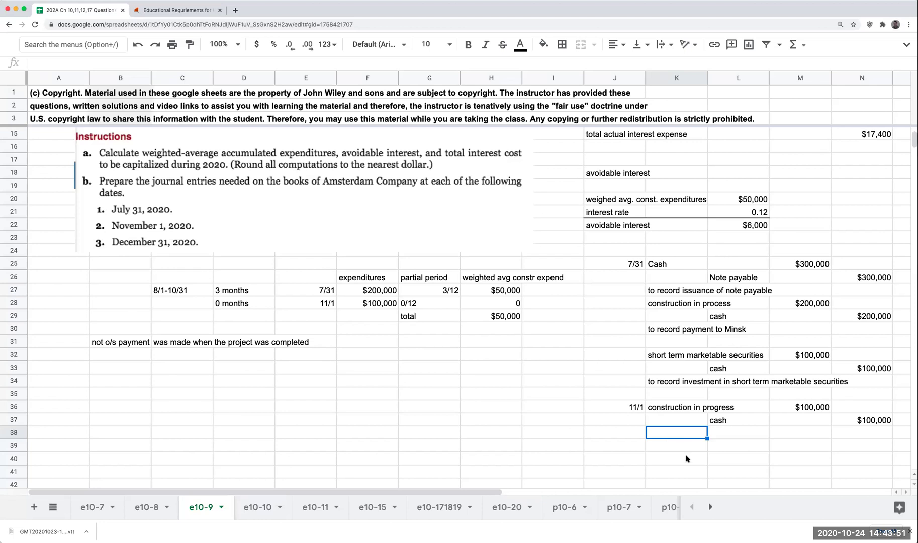
pyautogui.press('Return')
pyautogui.write('machinery')
pyautogui.press('Return')
pyautogui.press('Up')
pyautogui.press('Tab')
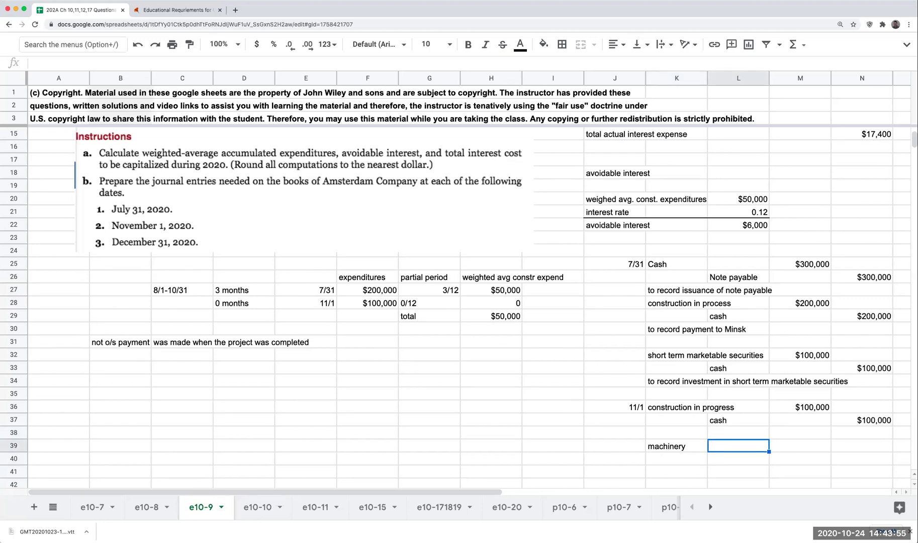
pyautogui.press('Return')
pyautogui.write('constuct')
pyautogui.press('BackSpace')
pyautogui.press('BackSpace')
pyautogui.press('BackSpace')
pyautogui.write('trubtion')
pyautogui.press('BackSpace')
pyautogui.press('BackSpace')
pyautogui.press('BackSpace')
pyautogui.press('BackSpace')
pyautogui.press('BackSpace')
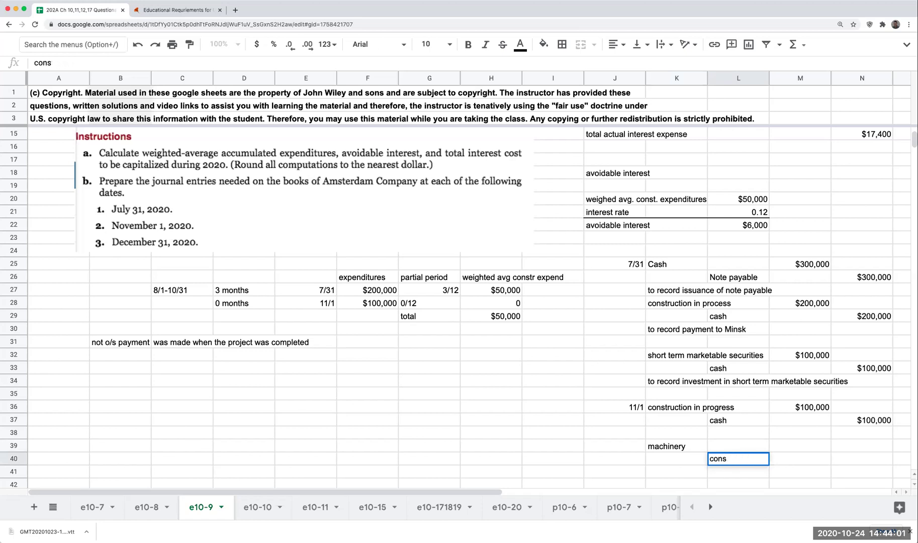
pyautogui.write('uction in progre')
pyautogui.press('BackSpace')
pyautogui.write('ess')
pyautogui.press('Return')
# Append '(machinery)' to the July 31, November 1 and new construction in progress accounts.
pyautogui.press('Up')
pyautogui.press('Up')
pyautogui.press('Left')
pyautogui.press('Up')
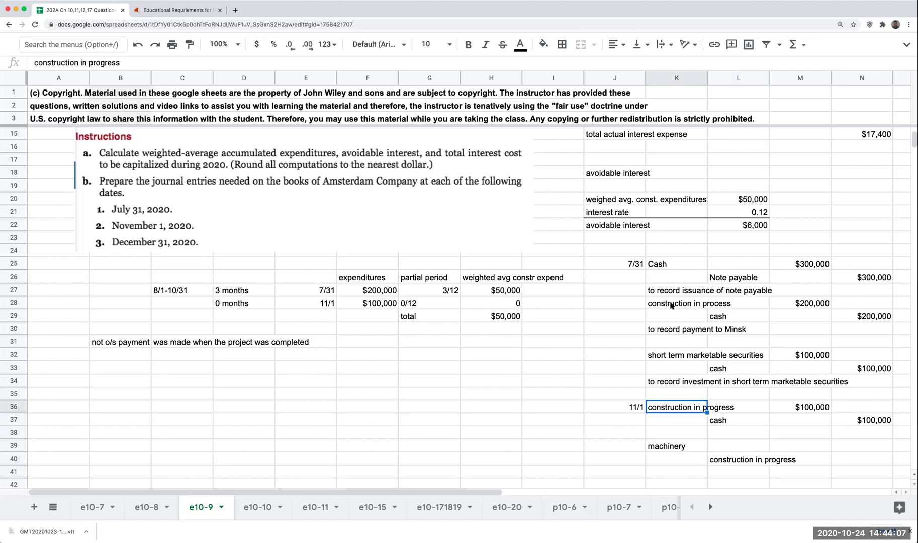
pyautogui.click(673, 306)
pyautogui.click(124, 62)
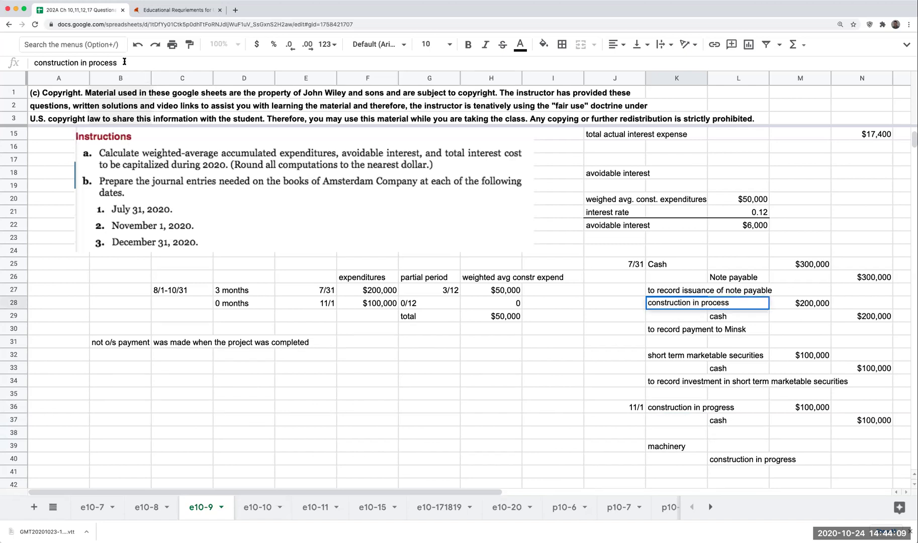
pyautogui.write(' (machinery)')
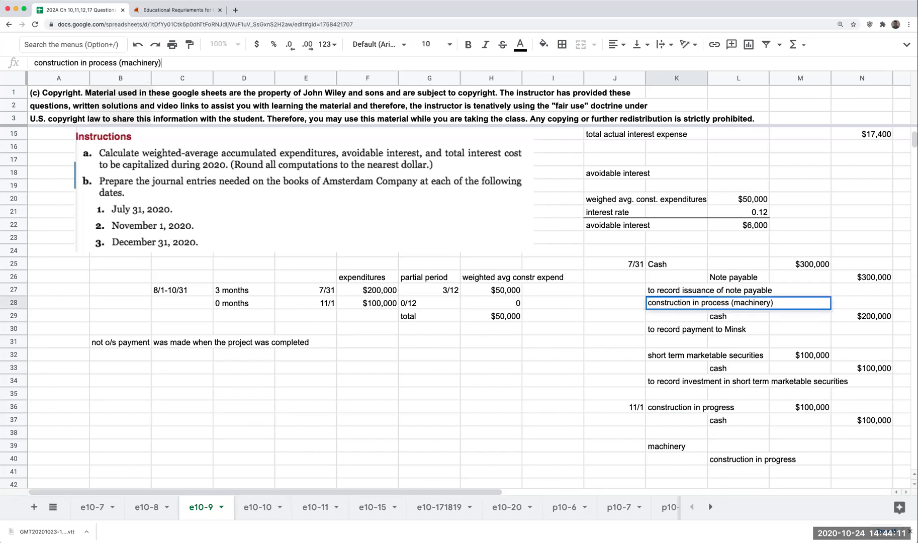
pyautogui.press('Return')
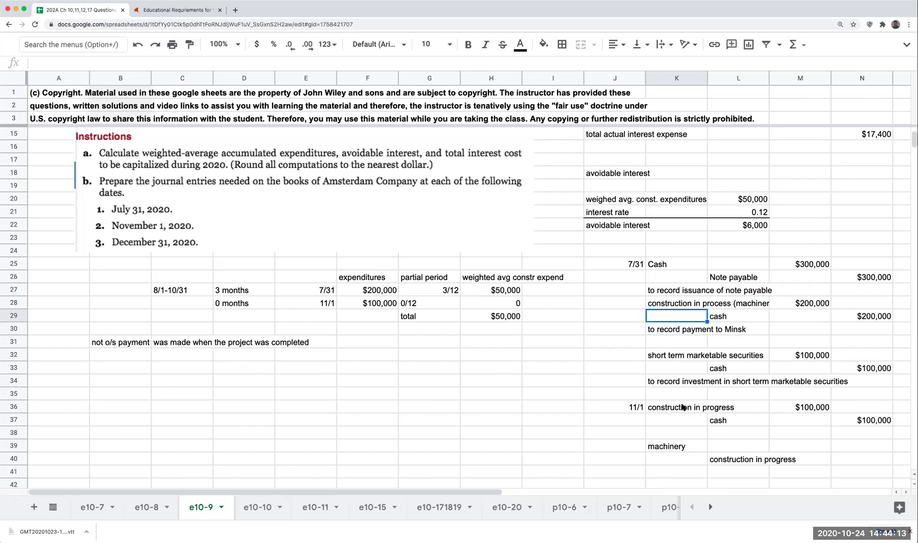
pyautogui.click(684, 406)
pyautogui.click(131, 63)
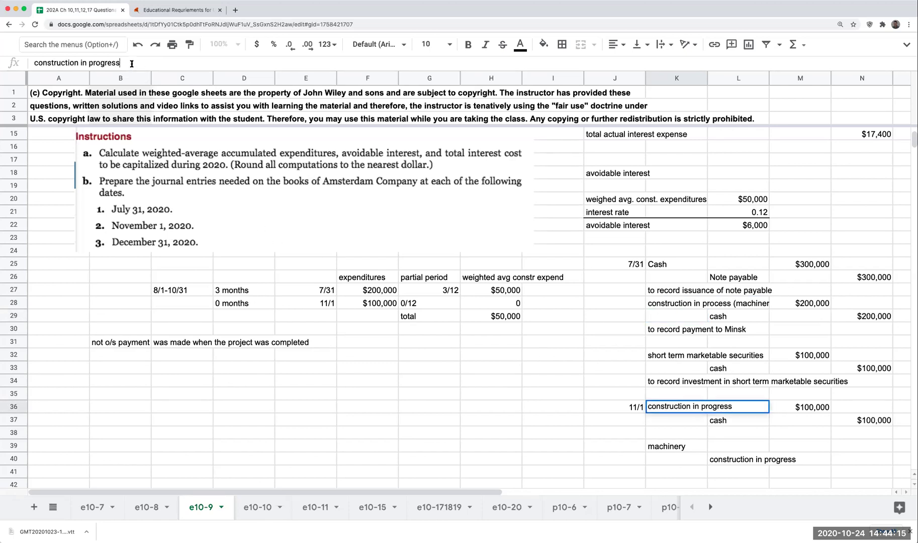
pyautogui.write(' (machine')
pyautogui.write('ry)')
pyautogui.press('Return')
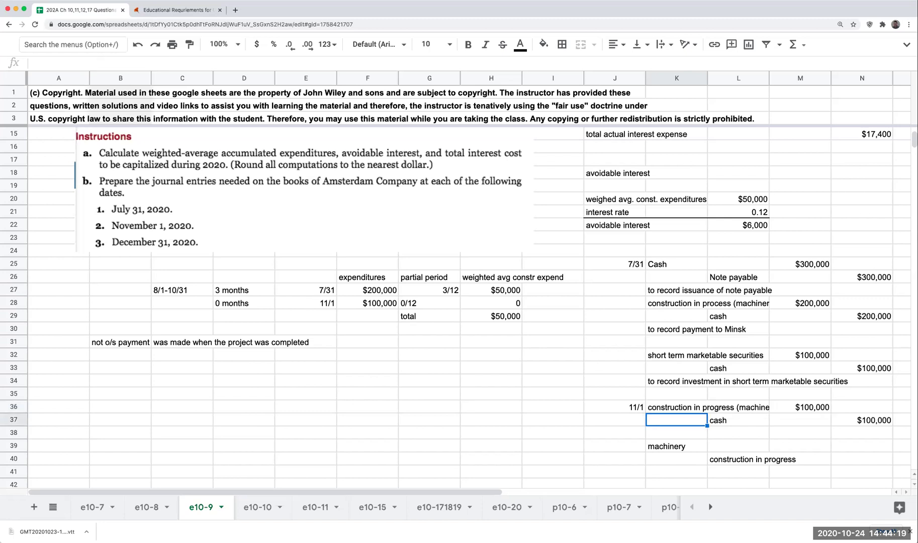
pyautogui.click(767, 459)
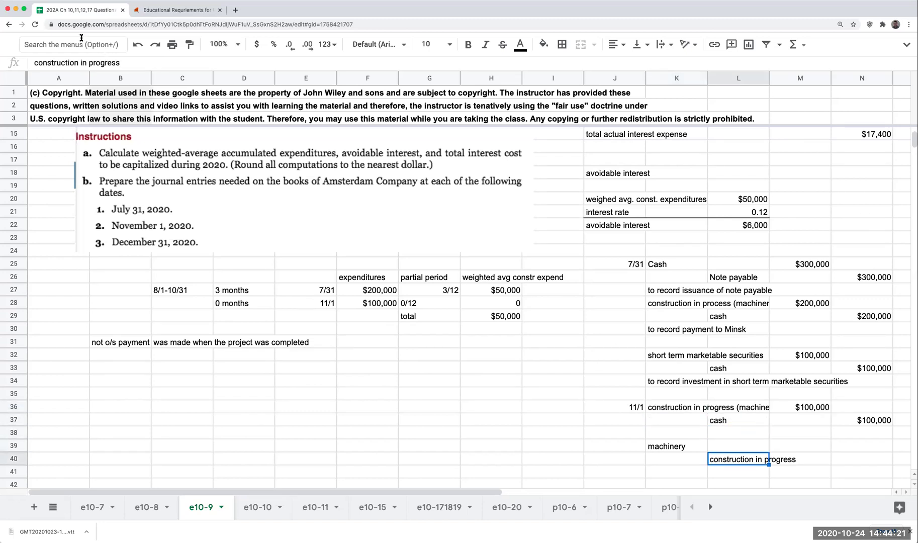
pyautogui.click(119, 63)
pyautogui.write('(machi')
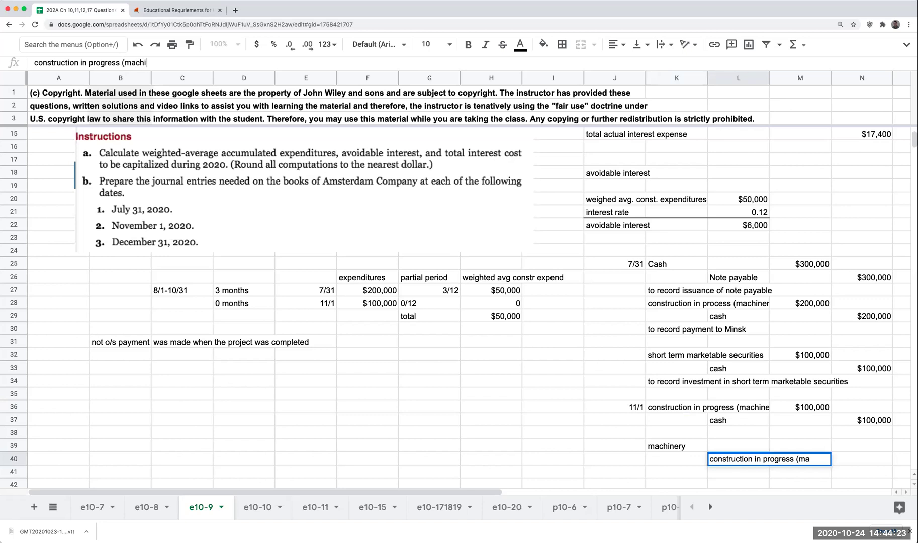
pyautogui.write('nery)')
pyautogui.press('Return')
# Enter 300000 as both the machinery debit and the construction in progress credit.
pyautogui.press('Right')
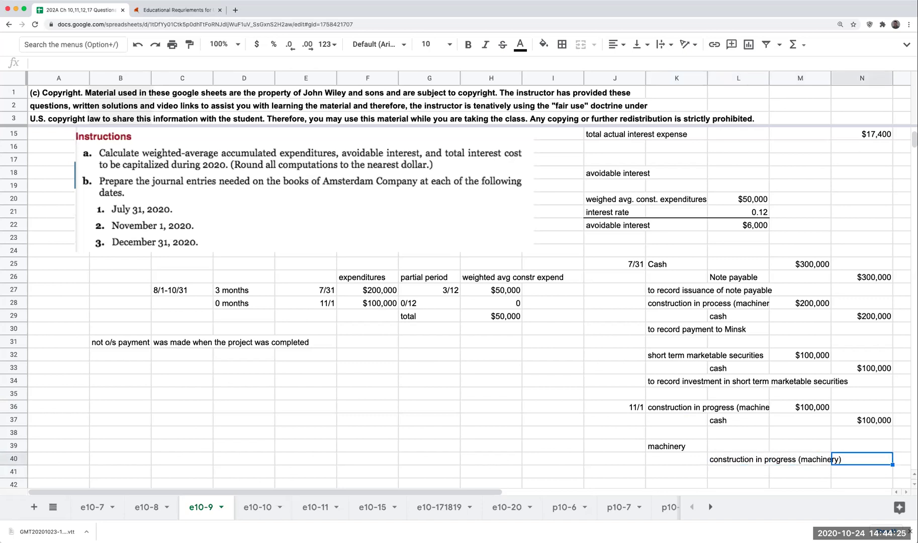
pyautogui.press('Up')
pyautogui.press('Up')
pyautogui.write('300000')
pyautogui.press('Return')
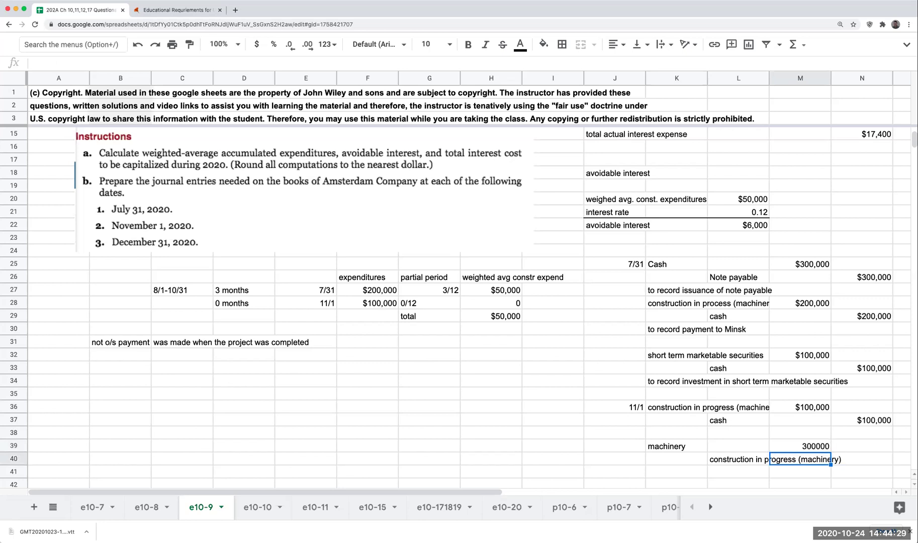
pyautogui.press('Right')
pyautogui.write('300000')
pyautogui.press('Return')
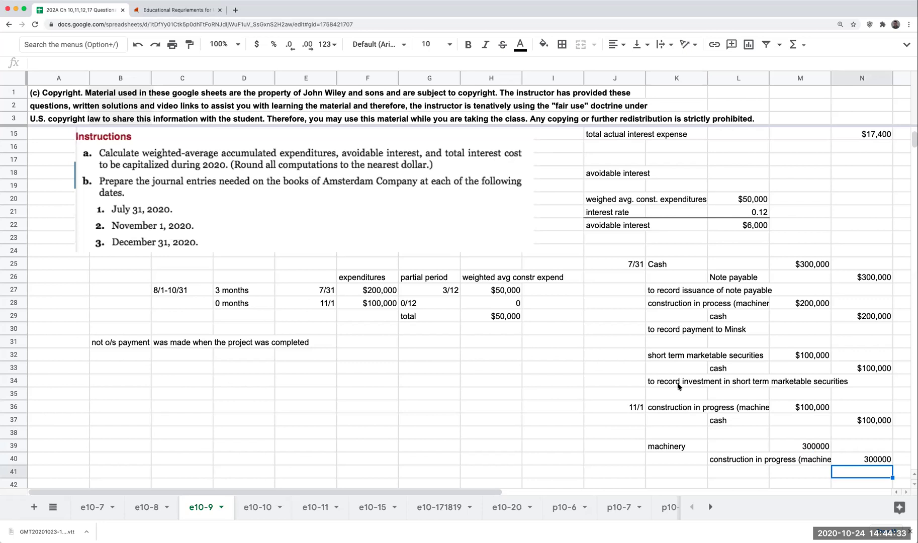
pyautogui.moveTo(800, 445); pyautogui.dragTo(861, 459)
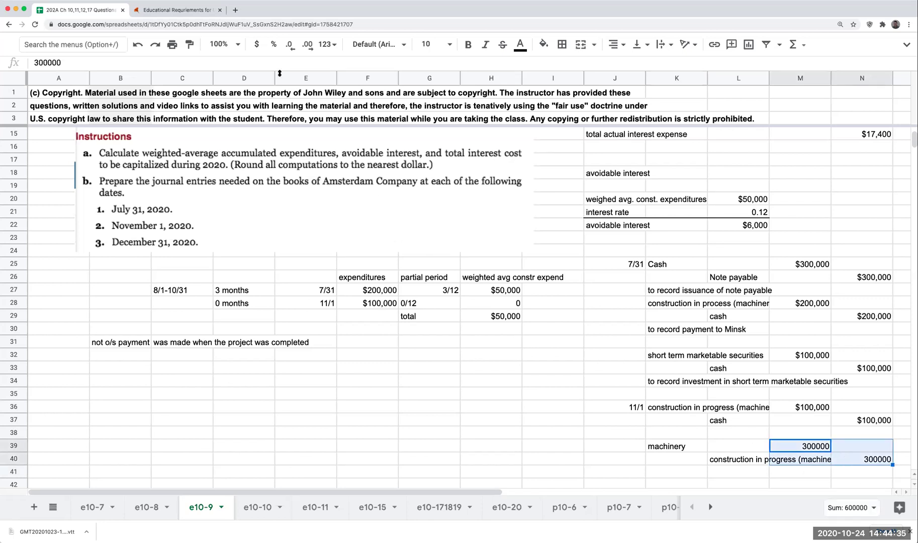
# Show the amounts as $300,000; add notes 'to record final payment' and 'to transfer out of CIP to machinery'.
pyautogui.click(257, 44)
pyautogui.click(289, 44)
pyautogui.click(674, 474)
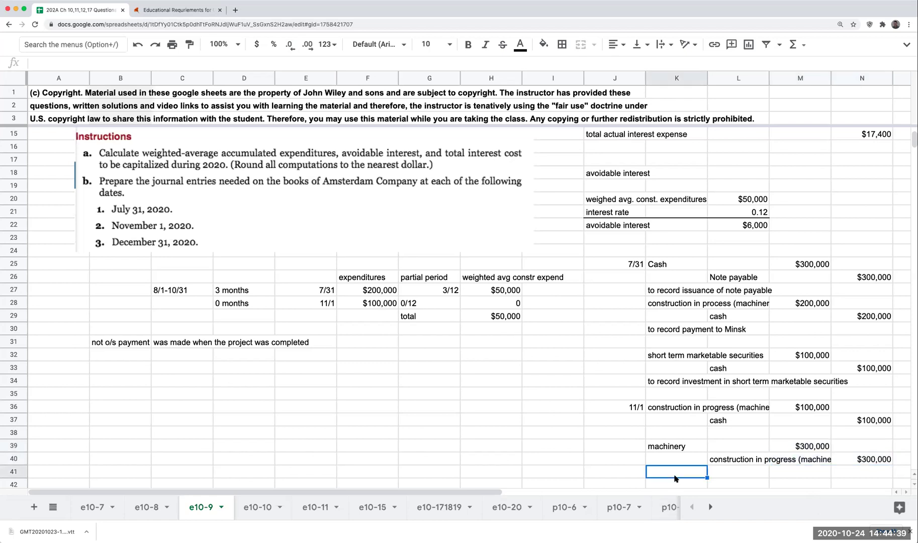
pyautogui.write('to ')
pyautogui.write(' report')
pyautogui.press('BackSpace')
pyautogui.press('BackSpace')
pyautogui.press('BackSpace')
pyautogui.press('BackSpace')
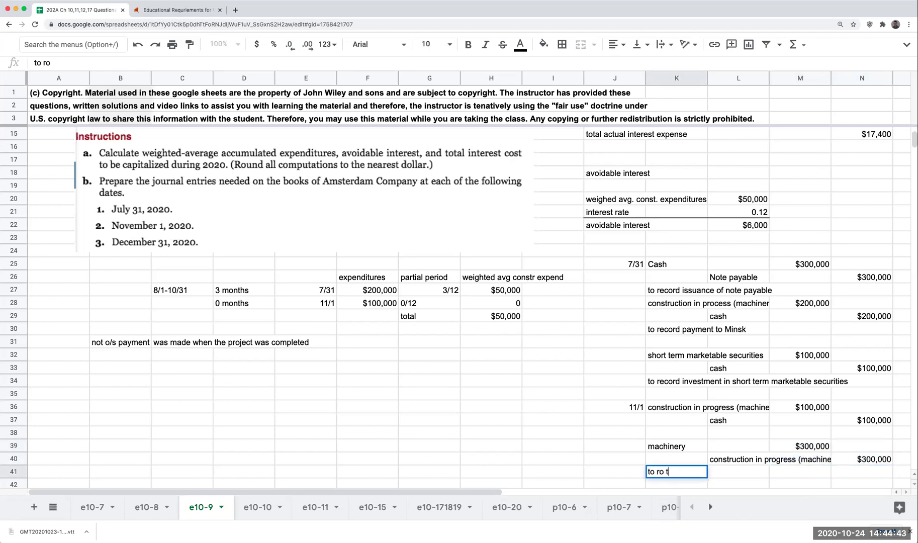
pyautogui.write('ransfer')
pyautogui.press('BackSpace')
pyautogui.press('BackSpace')
pyautogui.press('BackSpace')
pyautogui.press('BackSpace')
pyautogui.press('Up')
pyautogui.press('Up')
pyautogui.press('Up')
pyautogui.write('to reocrd')
pyautogui.press('BackSpace')
pyautogui.press('BackSpace')
pyautogui.press('BackSpace')
pyautogui.write('cord final payment')
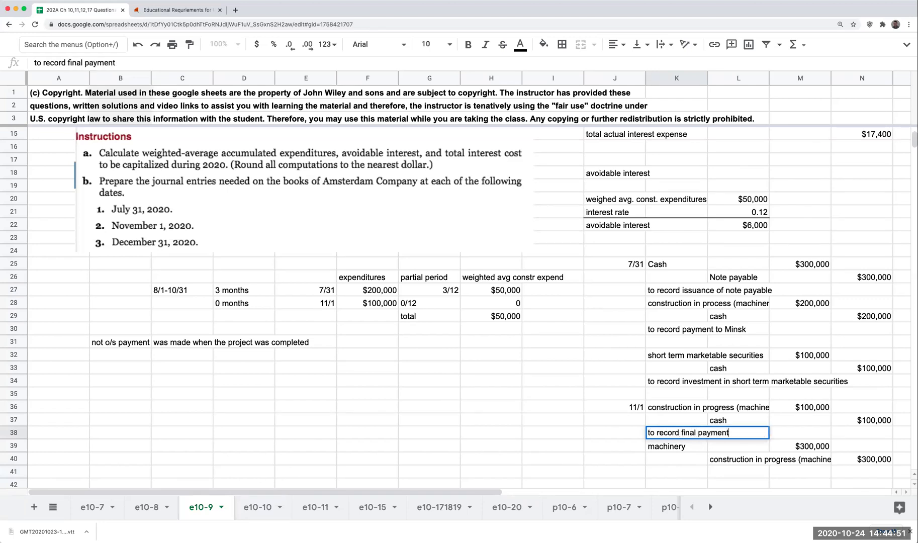
pyautogui.press('Return')
pyautogui.press('Return')
pyautogui.press('Return')
pyautogui.write('to ')
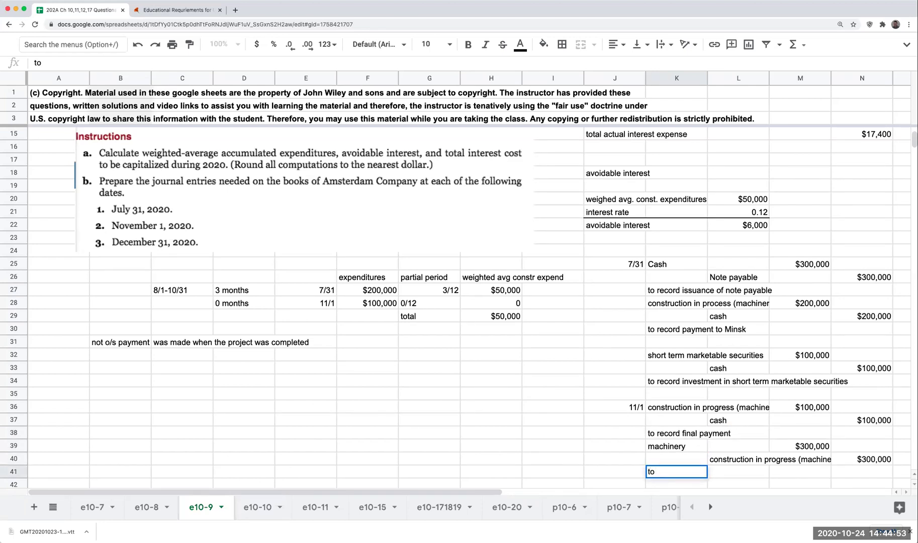
pyautogui.write('transfer out of CIP')
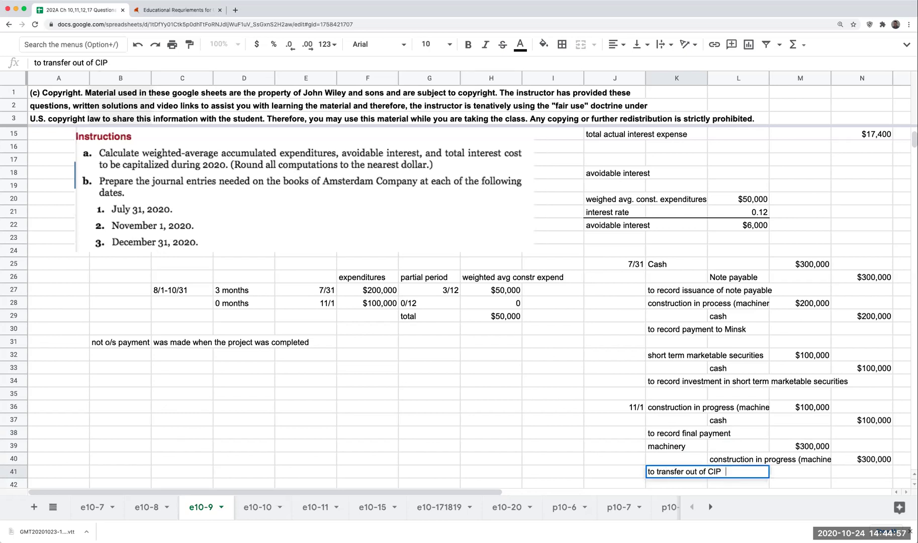
pyautogui.write(' -  to machinery')
pyautogui.press('Return')
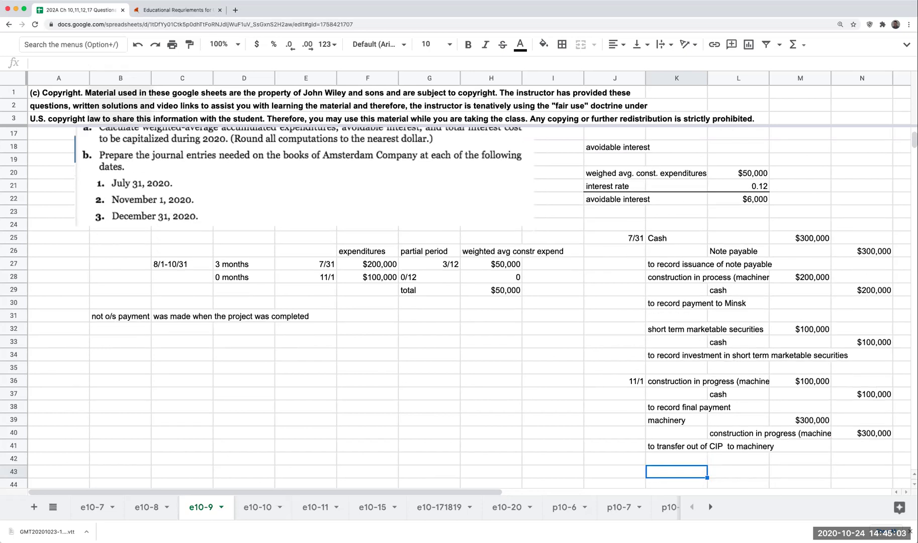
pyautogui.scroll(-2, 459, 286)
# Enter the date 12/31 in J43, then review the total interest expense formula in N15.
pyautogui.click(614, 484)
pyautogui.write('12/')
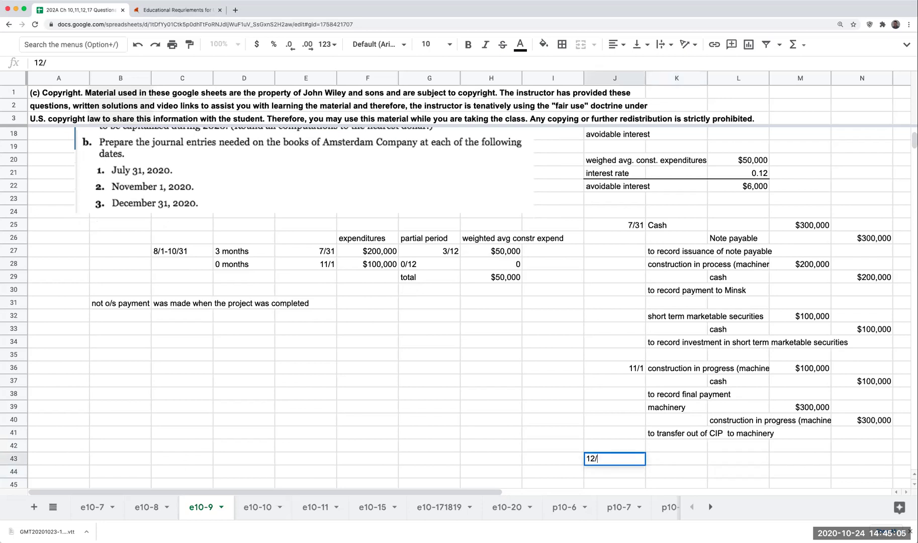
pyautogui.write('31')
pyautogui.press('Tab')
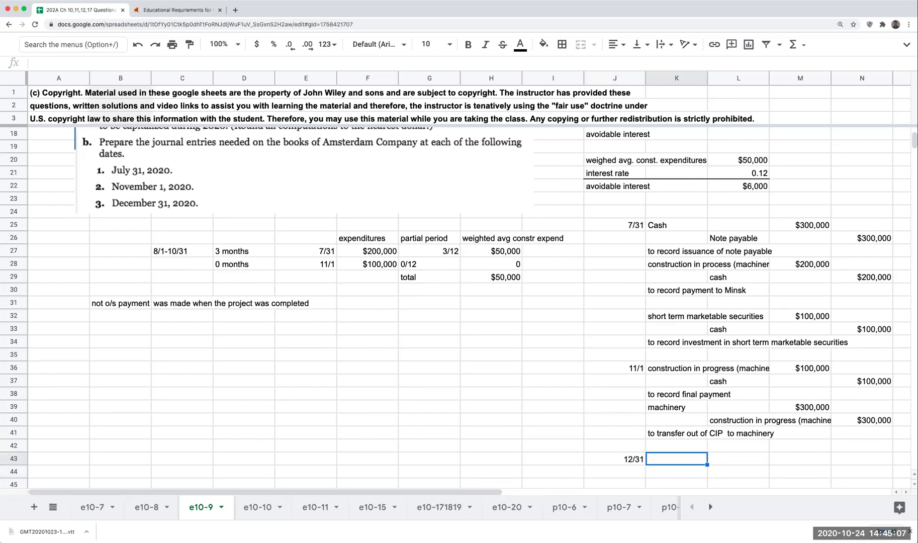
pyautogui.scroll(-1, 789, 430)
pyautogui.scroll(3, 782, 414)
pyautogui.scroll(2, 758, 332)
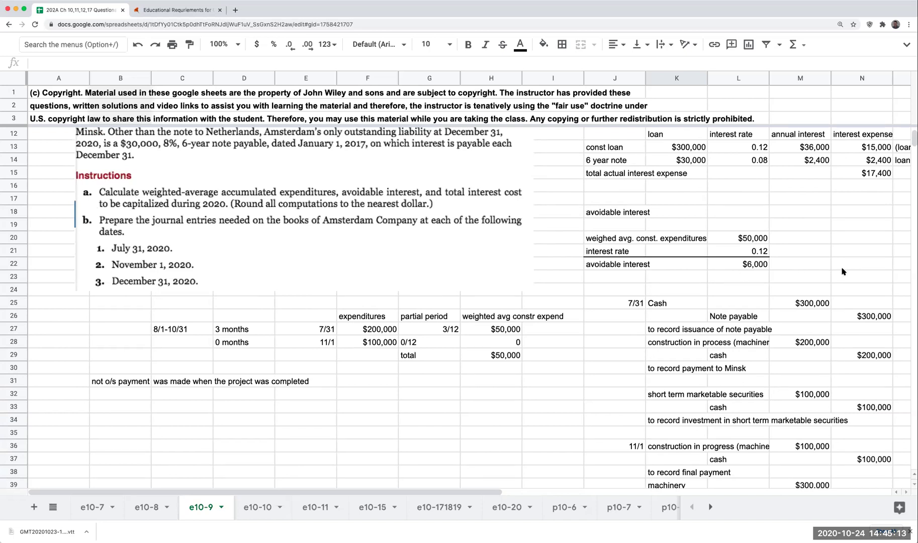
pyautogui.click(857, 174)
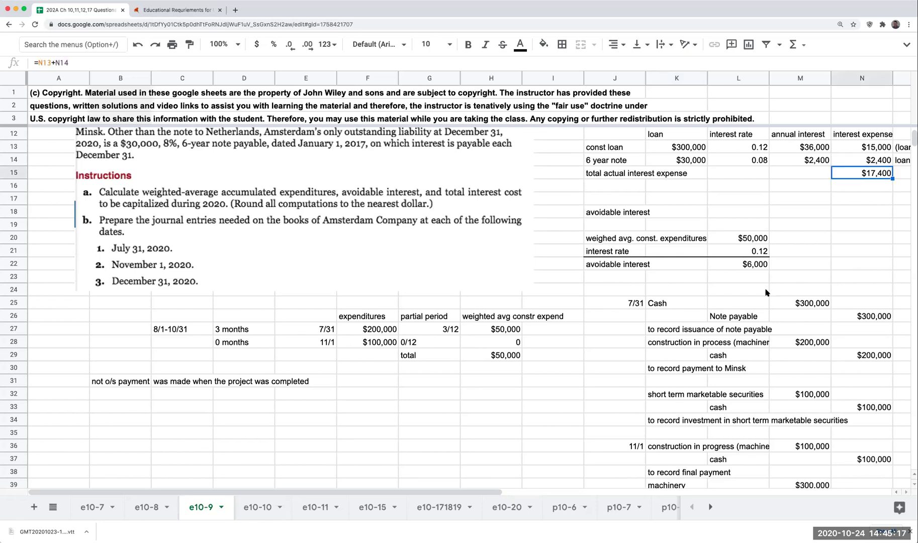
pyautogui.scroll(-2, 767, 294)
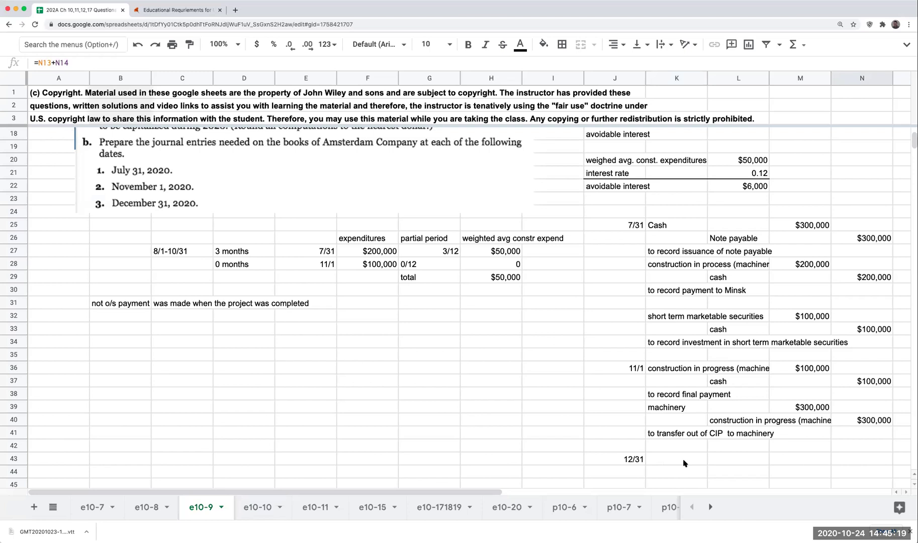
# Highlight the $6,000 avoidable interest row and the 12/31 entry cells in cyan.
pyautogui.click(610, 187)
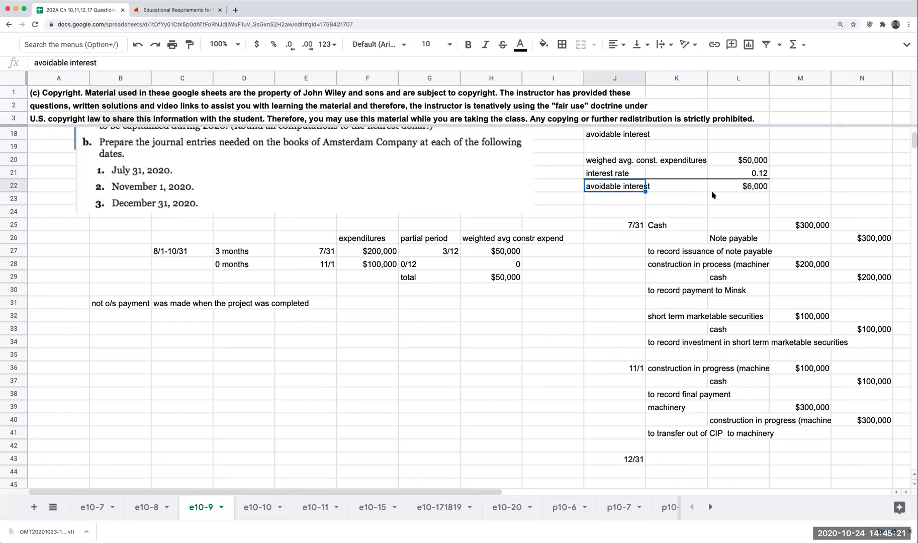
pyautogui.moveTo(751, 186); pyautogui.dragTo(615, 186)
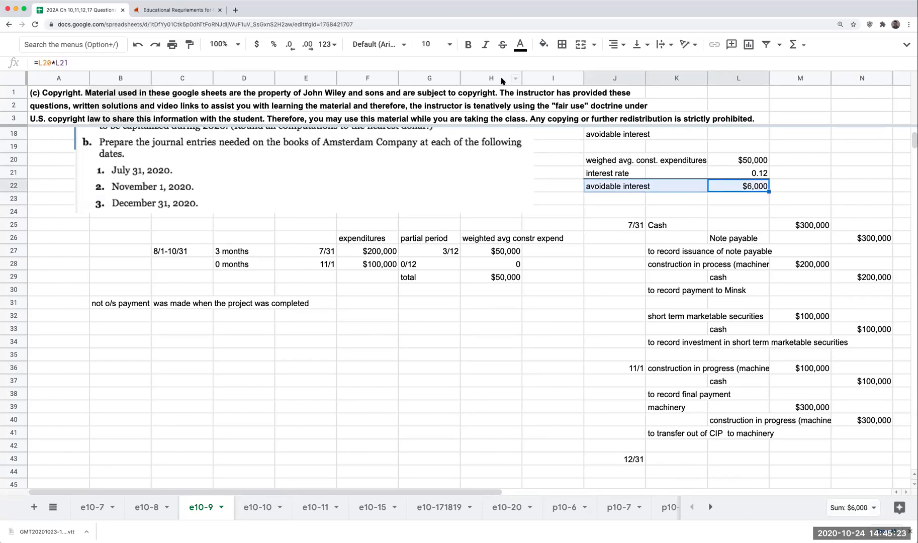
pyautogui.click(543, 44)
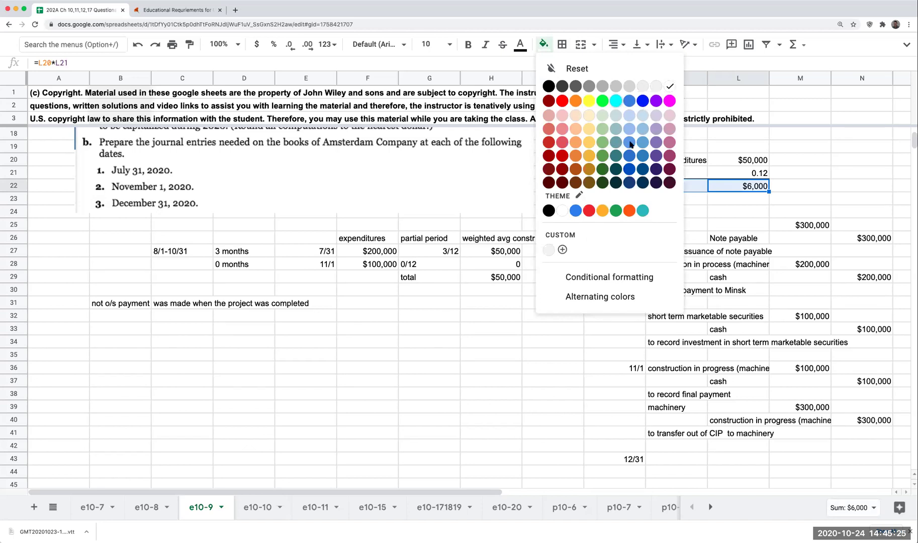
pyautogui.click(630, 101)
pyautogui.moveTo(684, 459); pyautogui.dragTo(739, 459)
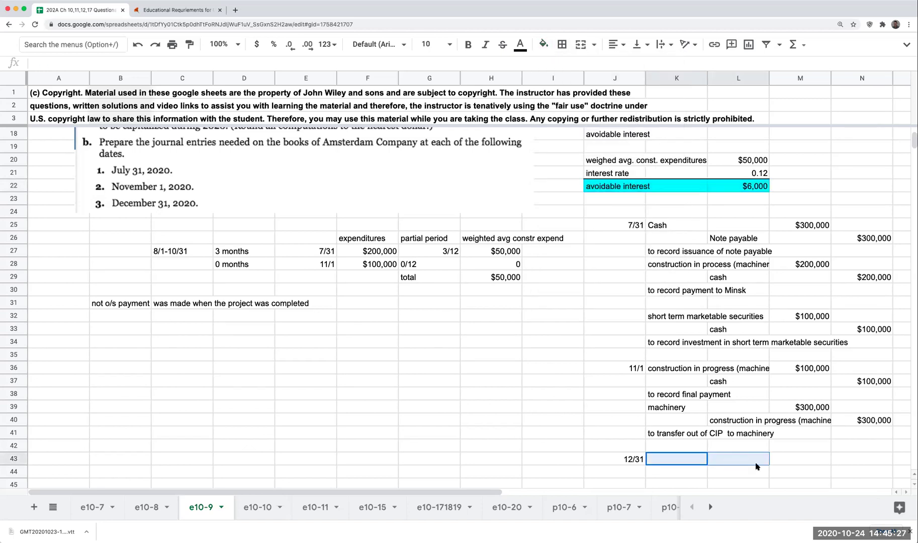
pyautogui.click(543, 45)
pyautogui.click(617, 101)
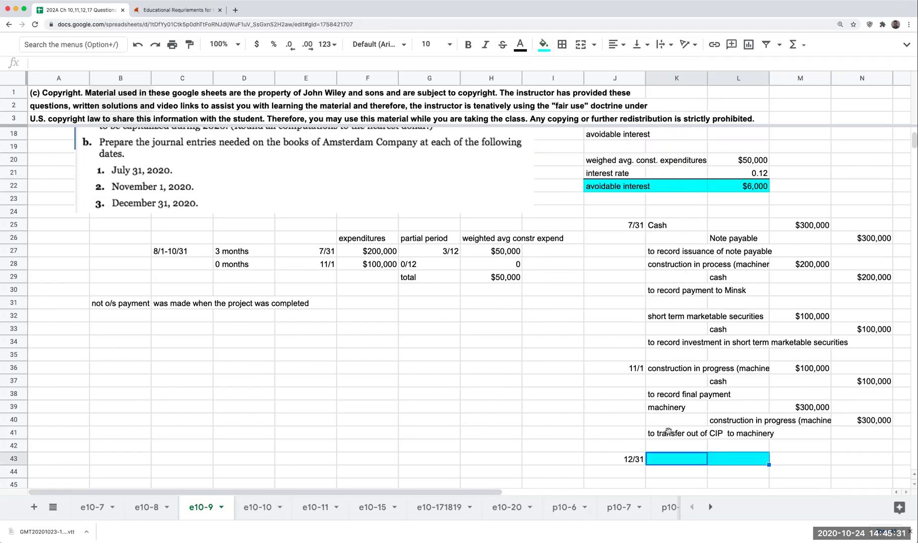
# Debit machinery 6000 on the 12/31 entry's first line.
pyautogui.click(666, 459)
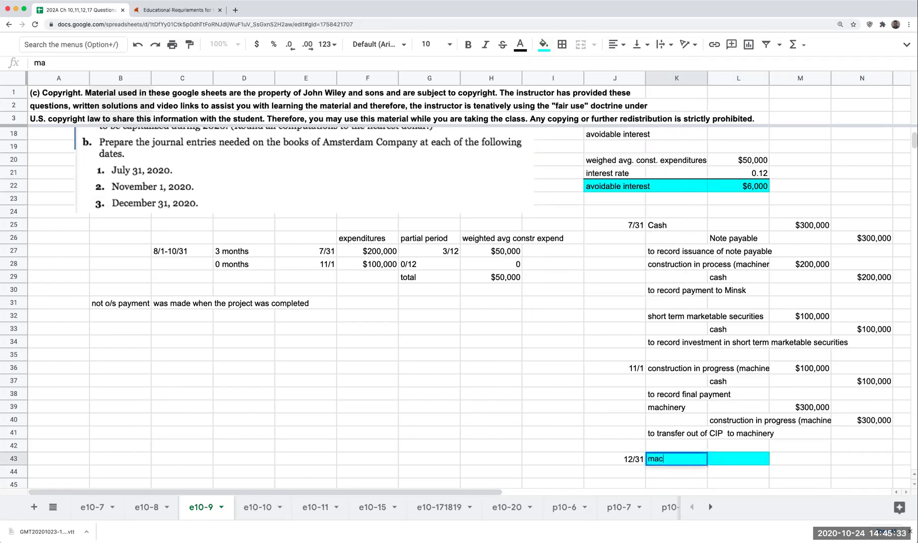
pyautogui.write('machinery')
pyautogui.press('Tab')
pyautogui.press('Tab')
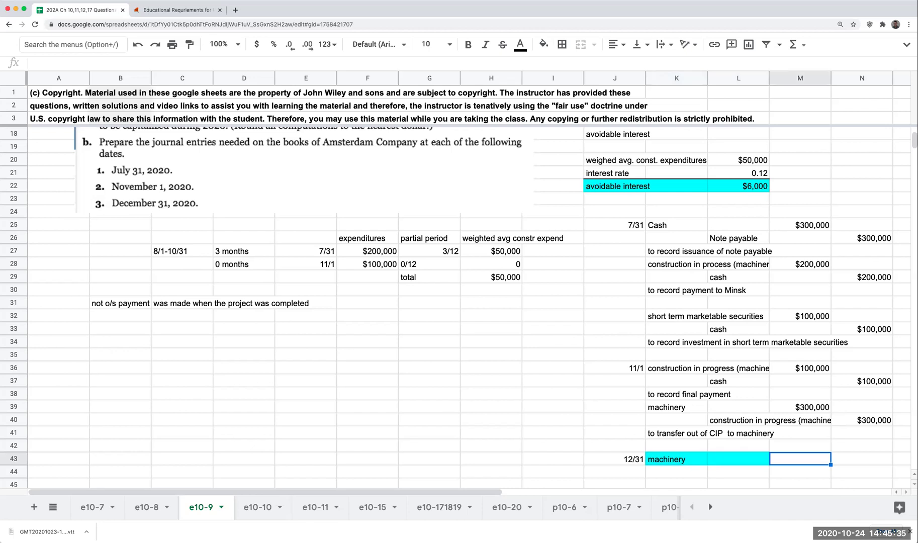
pyautogui.write('6000')
pyautogui.press('Return')
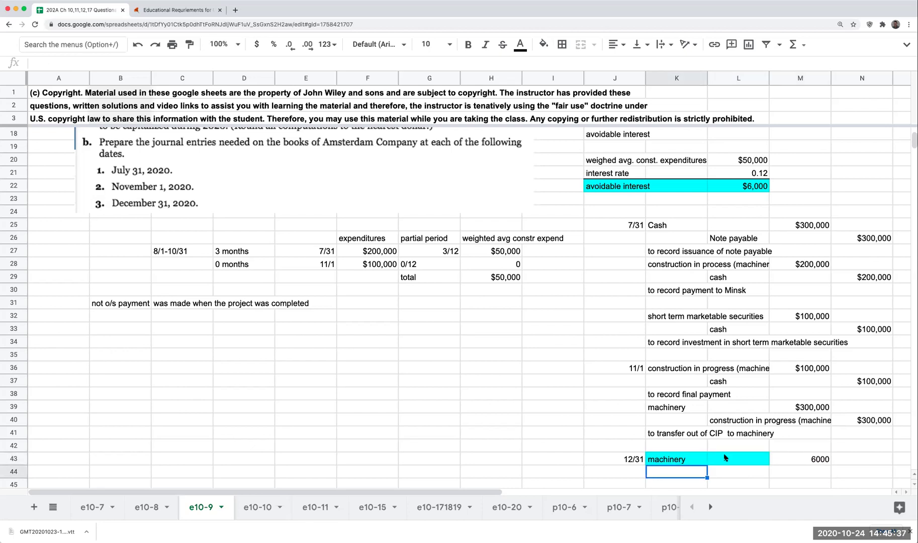
pyautogui.scroll(4, 800, 445)
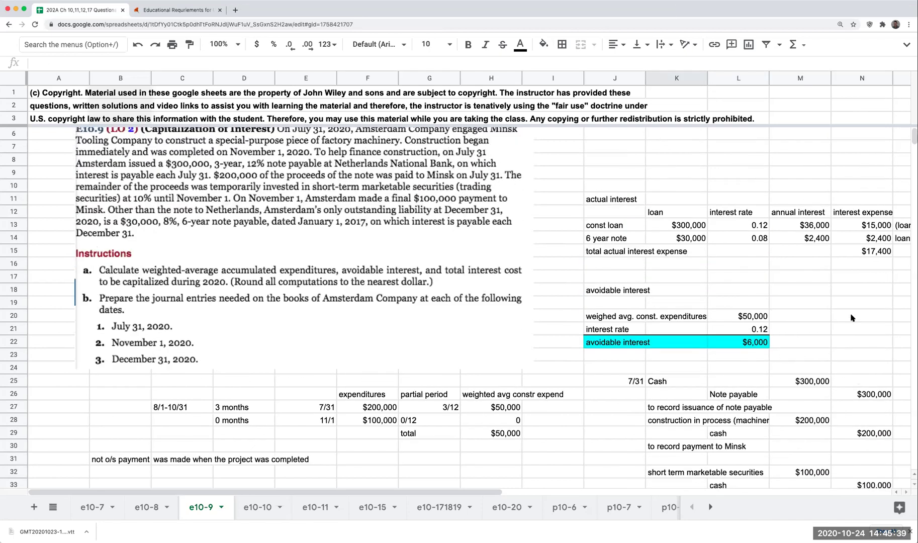
# Debit interest expense (actual 17.4-6) for 11400, computed as 17400-6000.
pyautogui.click(882, 253)
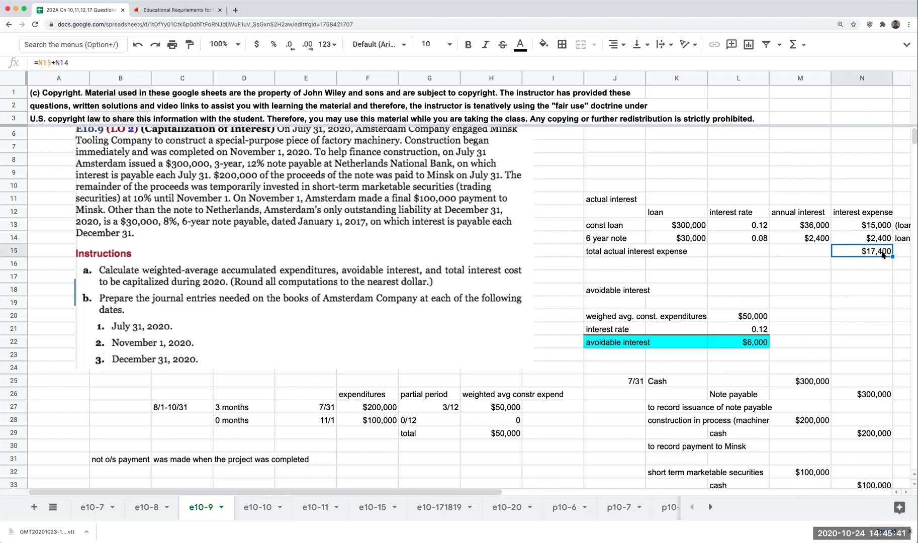
pyautogui.scroll(-3, 861, 258)
pyautogui.scroll(-2, 800, 351)
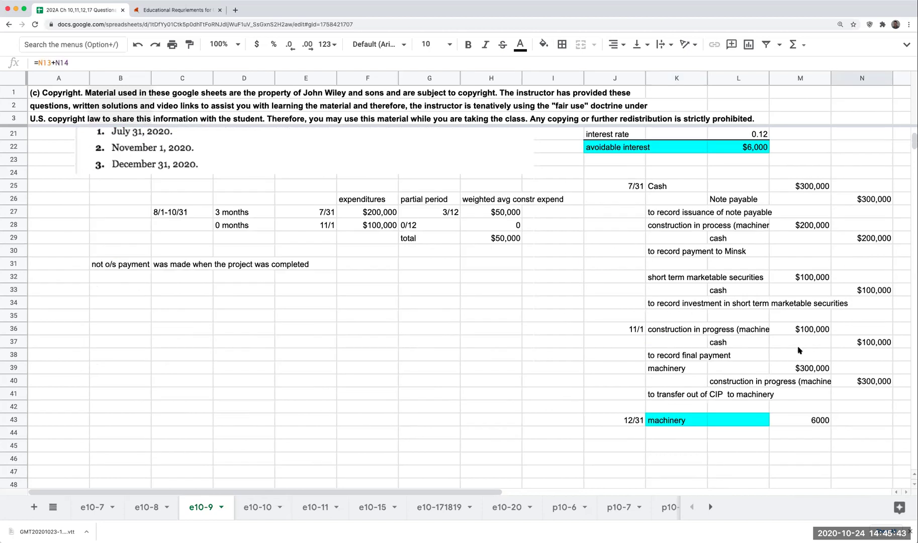
pyautogui.click(668, 433)
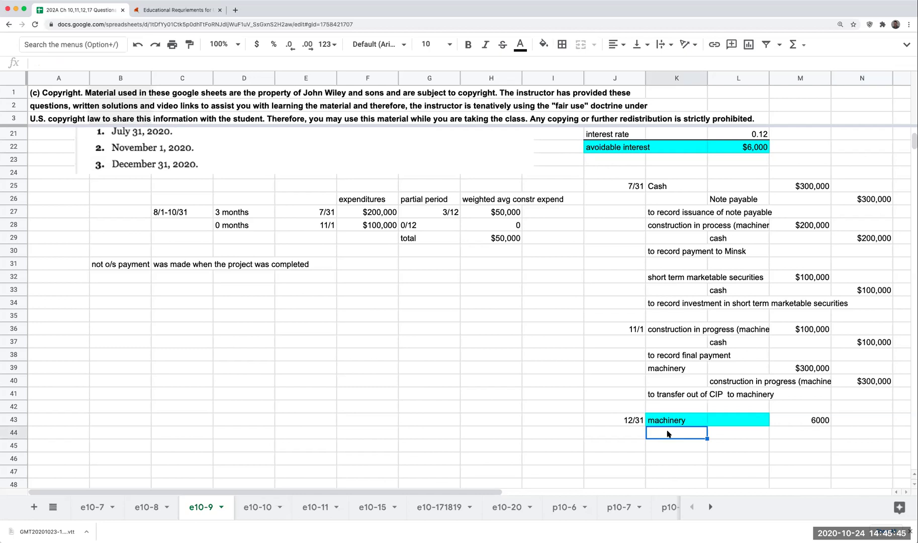
pyautogui.write('interest ex')
pyautogui.press('BackSpace')
pyautogui.press('BackSpace')
pyautogui.press('BackSpace')
pyautogui.write('st expense (')
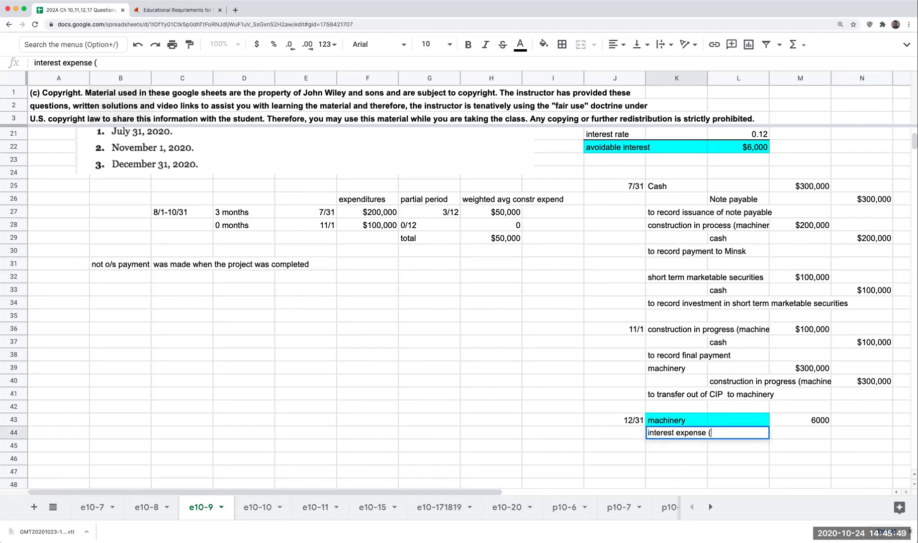
pyautogui.write('actual')
pyautogui.scroll(3, 720, 380)
pyautogui.write(' 17.4')
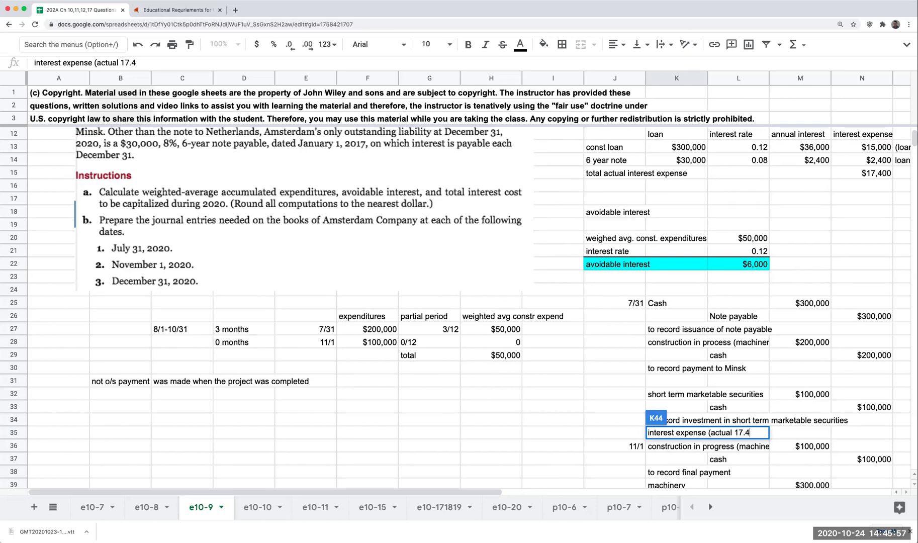
pyautogui.write('-6')
pyautogui.write('ma')
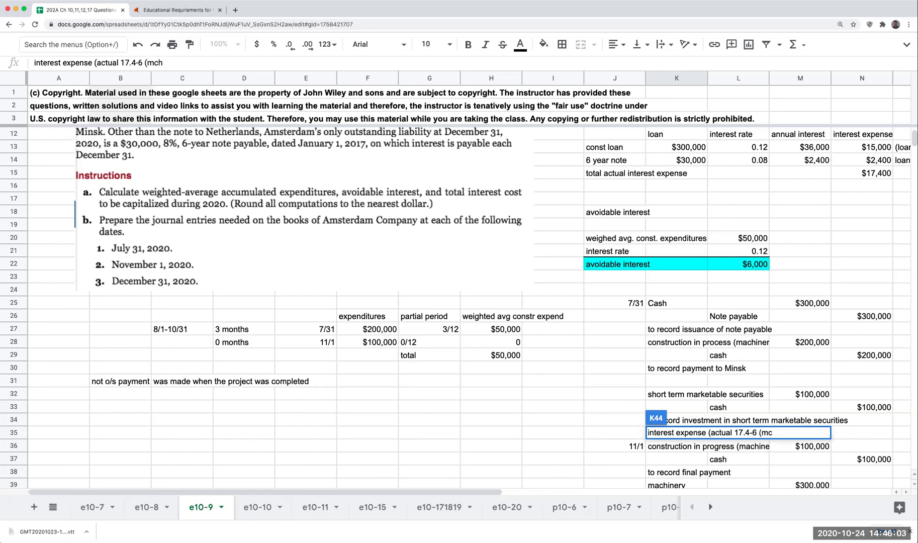
pyautogui.write('ch)')
pyautogui.press('Tab')
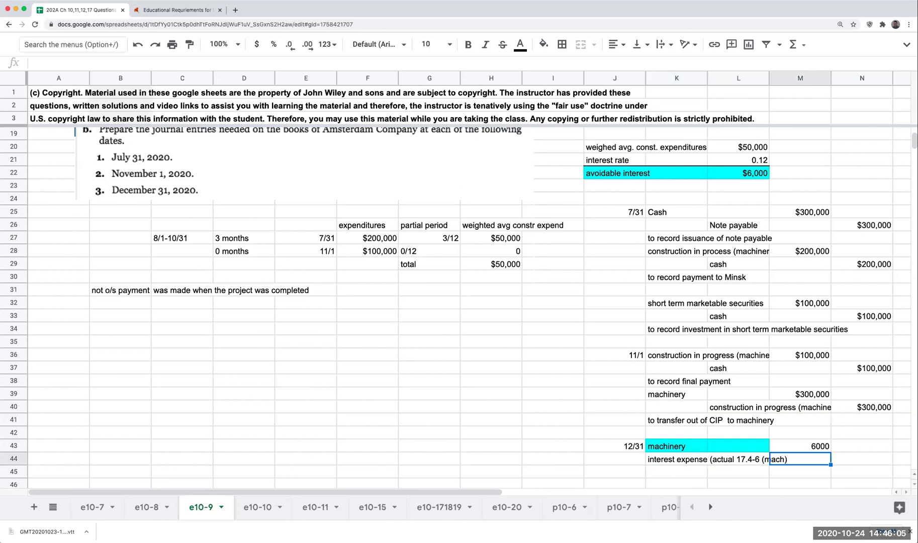
pyautogui.write('+17400-')
pyautogui.write('6000')
pyautogui.press('Return')
# Add a cash credit line in L45 below the interest expense.
pyautogui.press('Up')
pyautogui.press('Left')
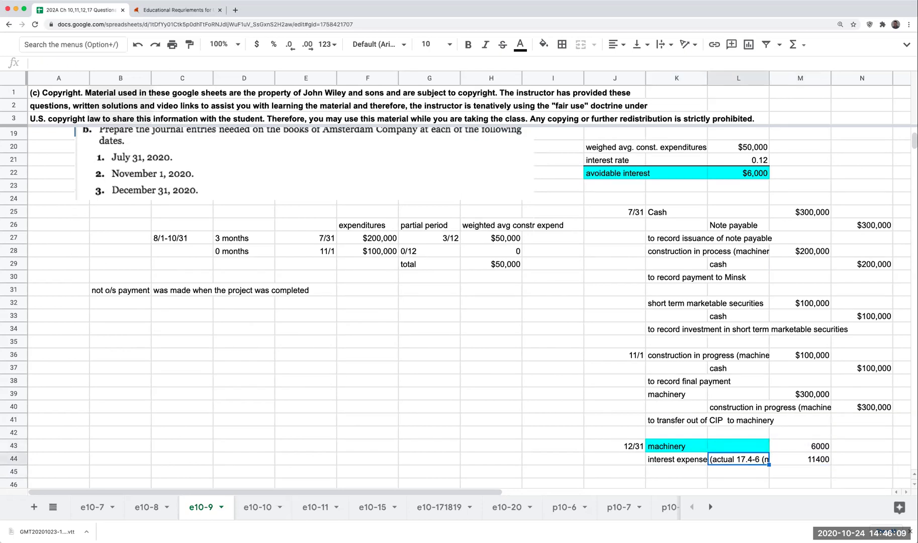
pyautogui.click(738, 472)
pyautogui.write('cash')
pyautogui.press('Return')
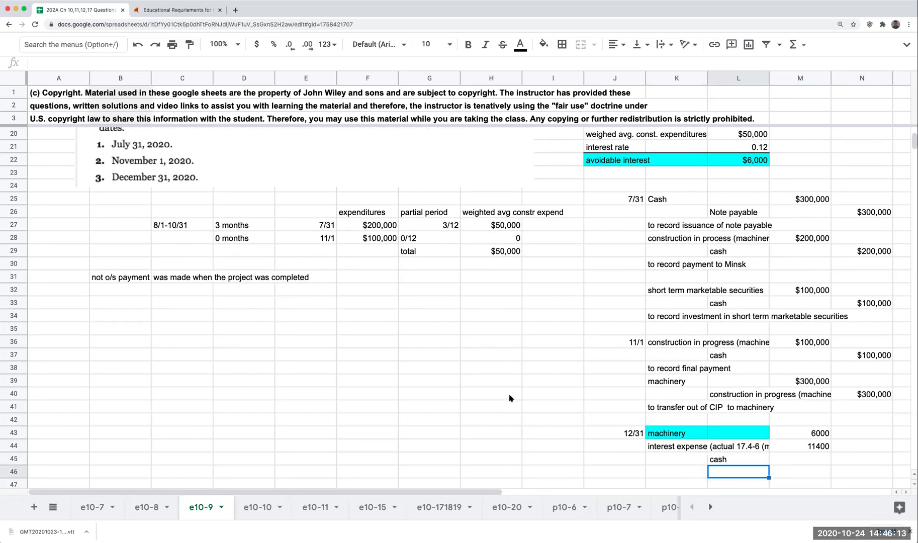
pyautogui.scroll(4, 510, 396)
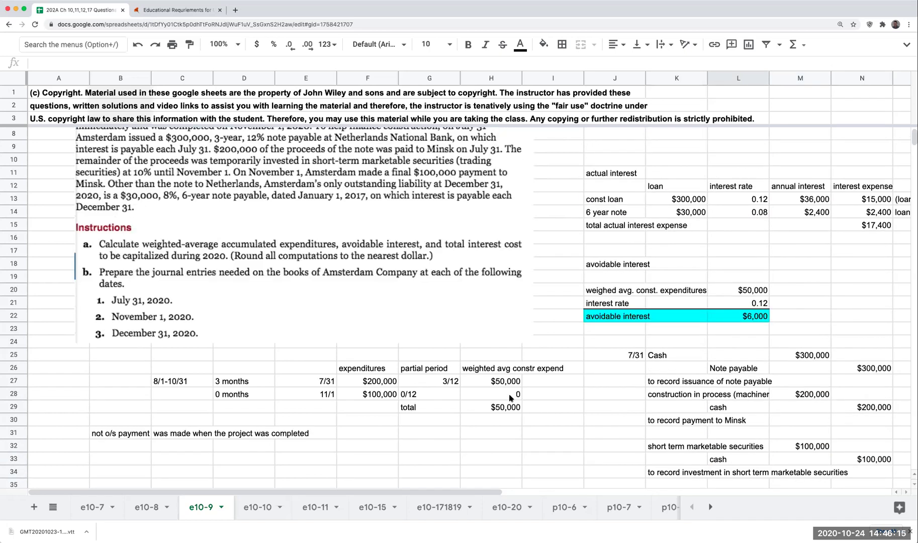
pyautogui.scroll(2, 358, 280)
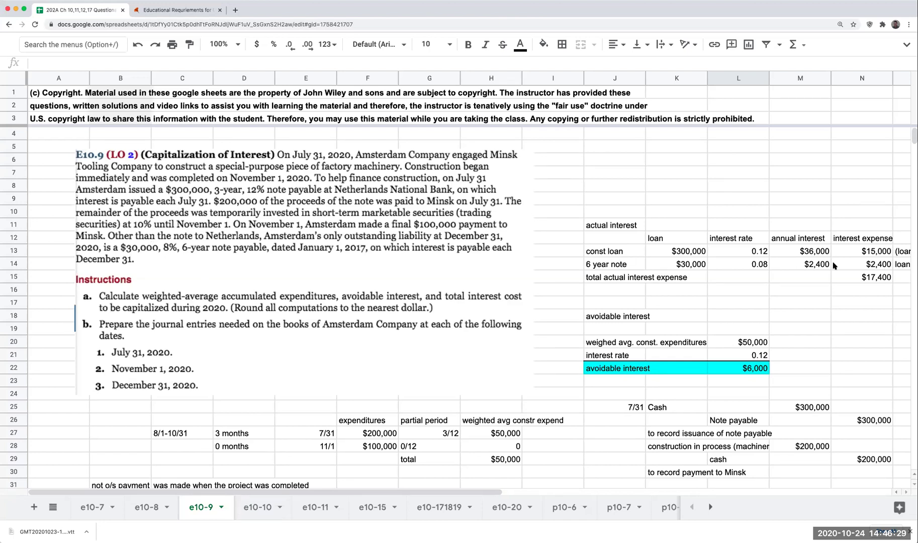
# Credit cash 2400 after checking the 6-year note interest calculation.
pyautogui.click(866, 266)
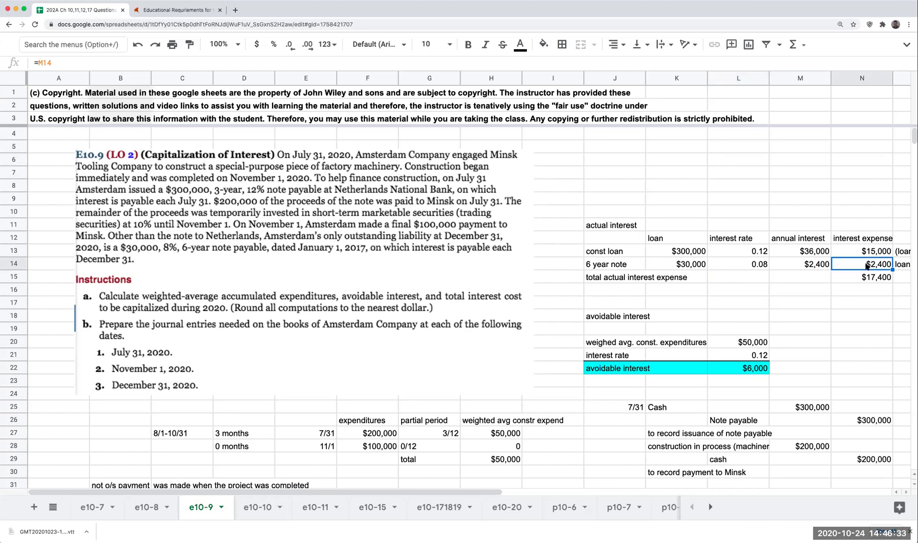
pyautogui.scroll(-4, 857, 280)
pyautogui.scroll(-4, 857, 280)
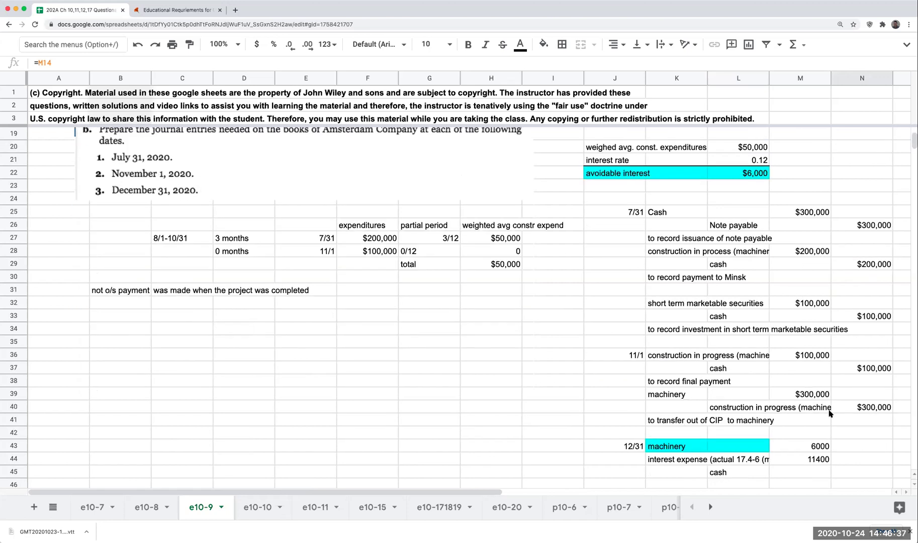
pyautogui.click(851, 474)
pyautogui.write('2400')
pyautogui.press('Return')
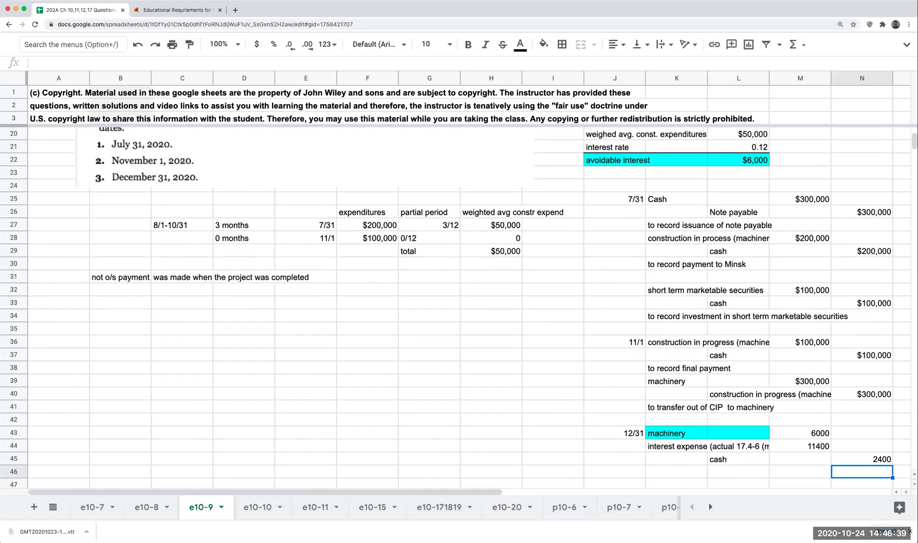
# Credit interest payable 15000, checked against the construction loan's interest.
pyautogui.press('Left')
pyautogui.press('Left')
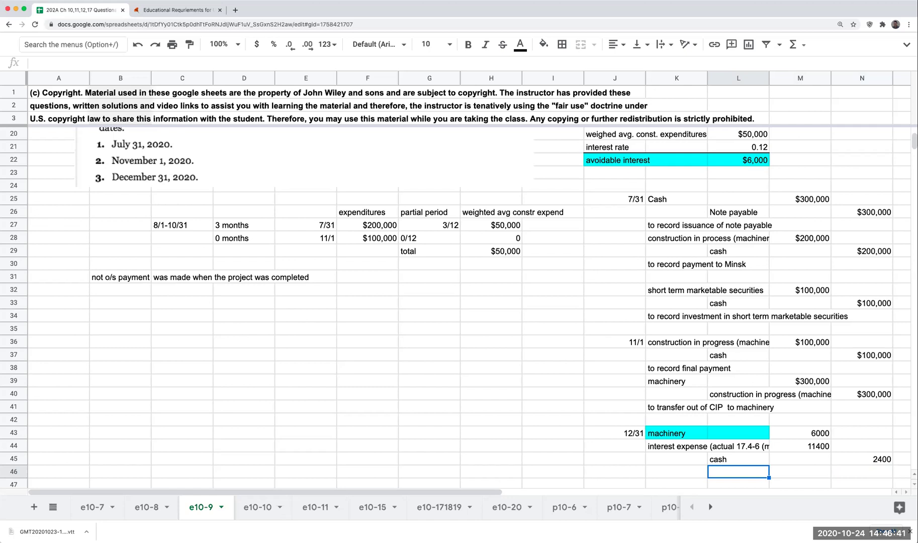
pyautogui.write('interest payabel')
pyautogui.press('Return')
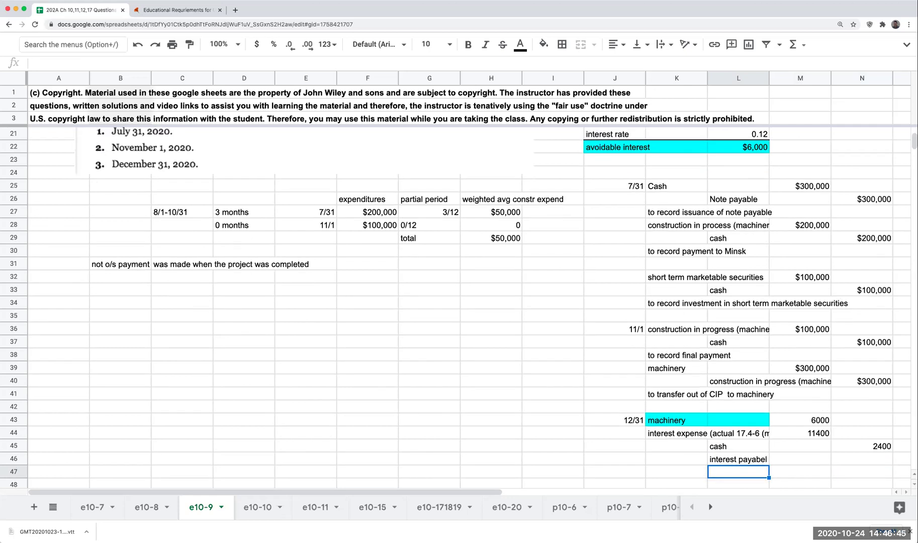
pyautogui.press('Up')
pyautogui.press('Right')
pyautogui.press('Right')
pyautogui.write('15000')
pyautogui.press('Return')
pyautogui.scroll(5, 889, 402)
pyautogui.scroll(5, 887, 339)
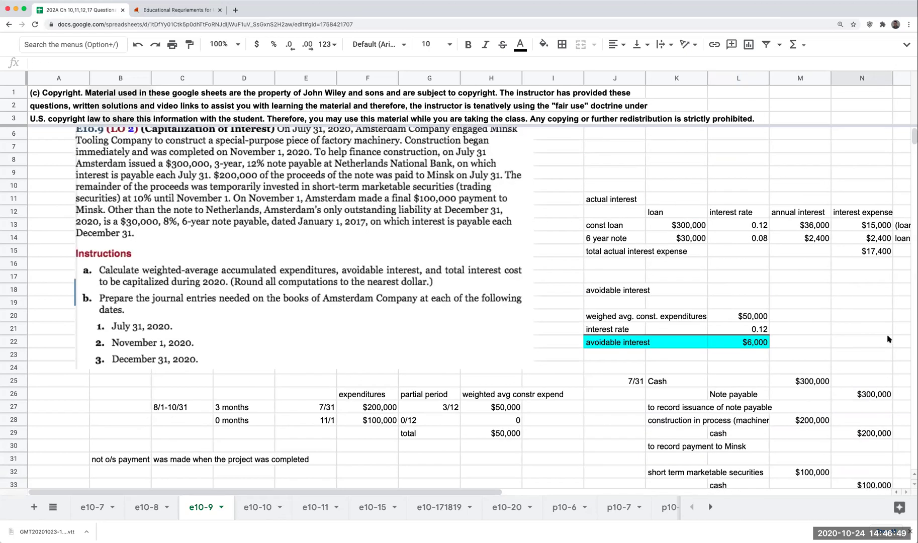
pyautogui.click(876, 226)
pyautogui.scroll(1, 659, 223)
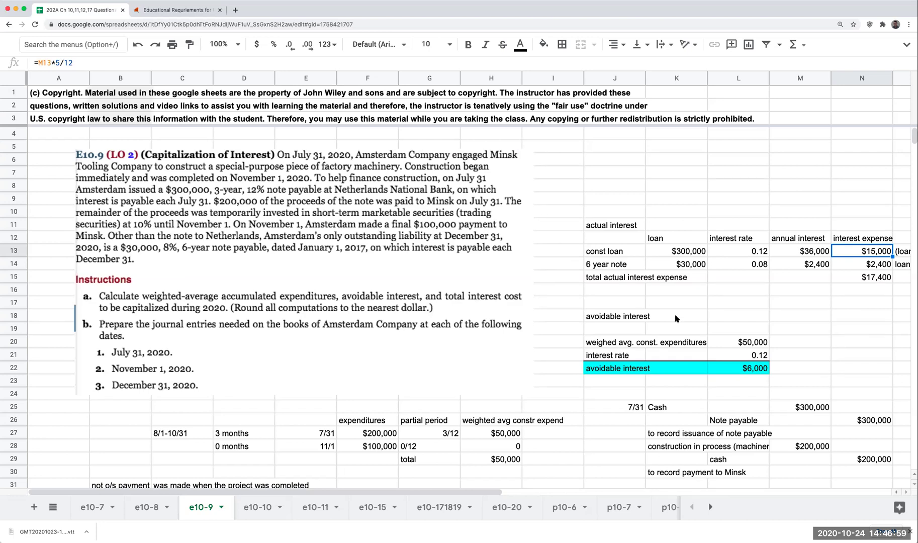
pyautogui.scroll(-3, 676, 319)
pyautogui.scroll(-1, 676, 318)
pyautogui.scroll(-3, 741, 444)
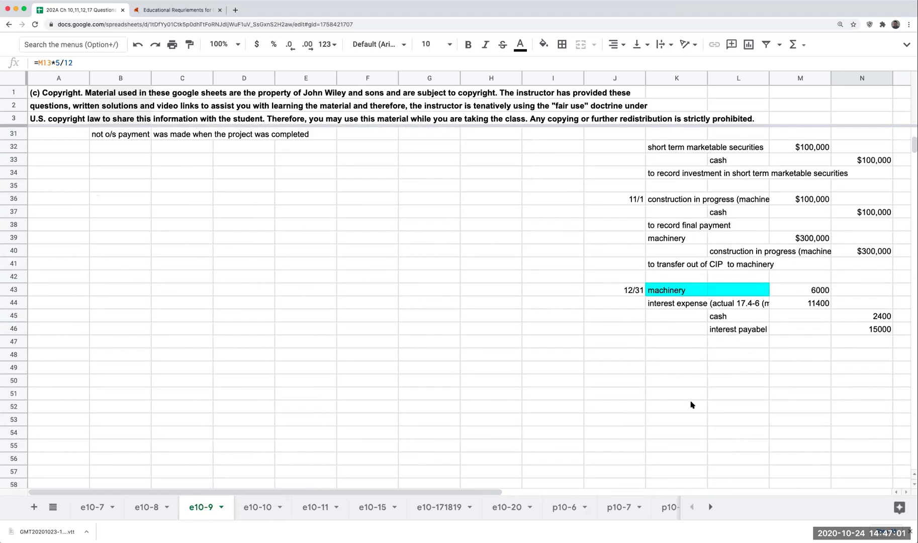
# Add the note 'to record interest expense / capitalized interest' in K47.
pyautogui.click(690, 340)
pyautogui.write('to record inter')
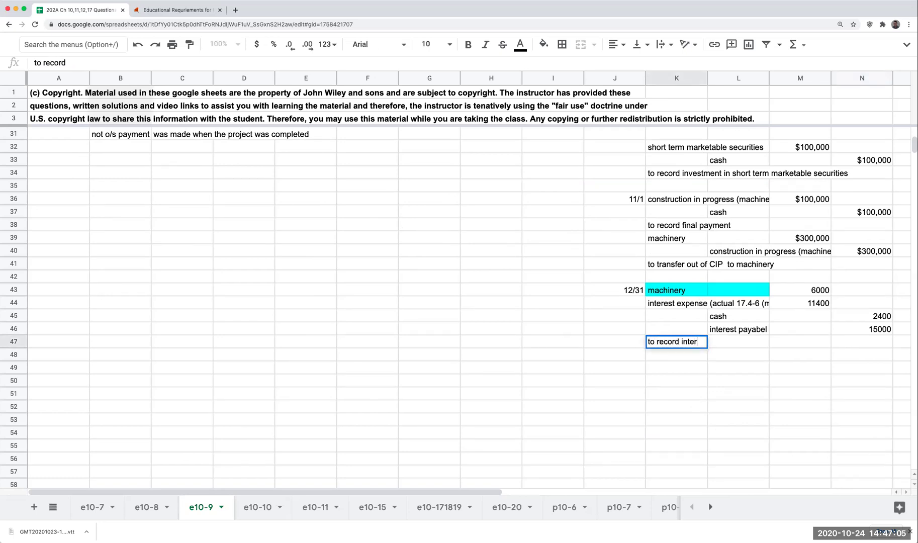
pyautogui.write('est expense / capitalized interest')
pyautogui.press('Return')
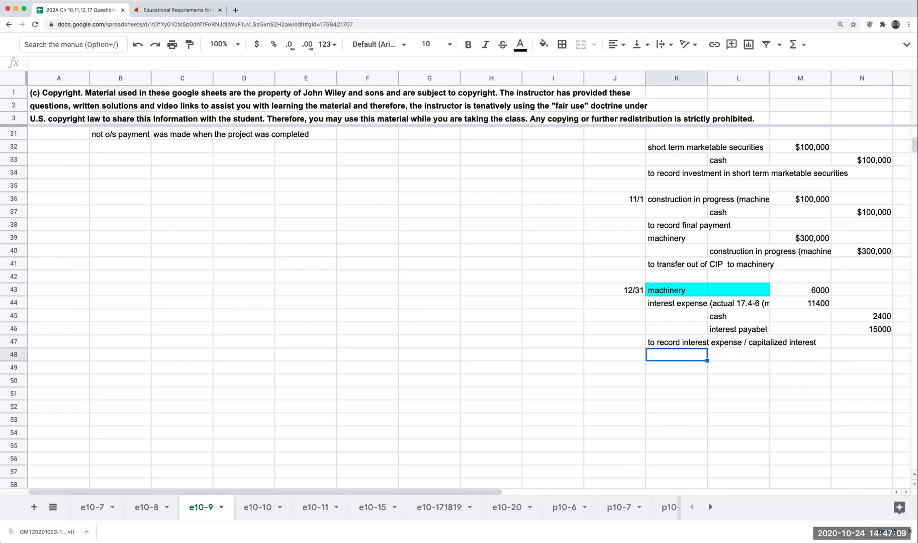
pyautogui.scroll(5, 596, 333)
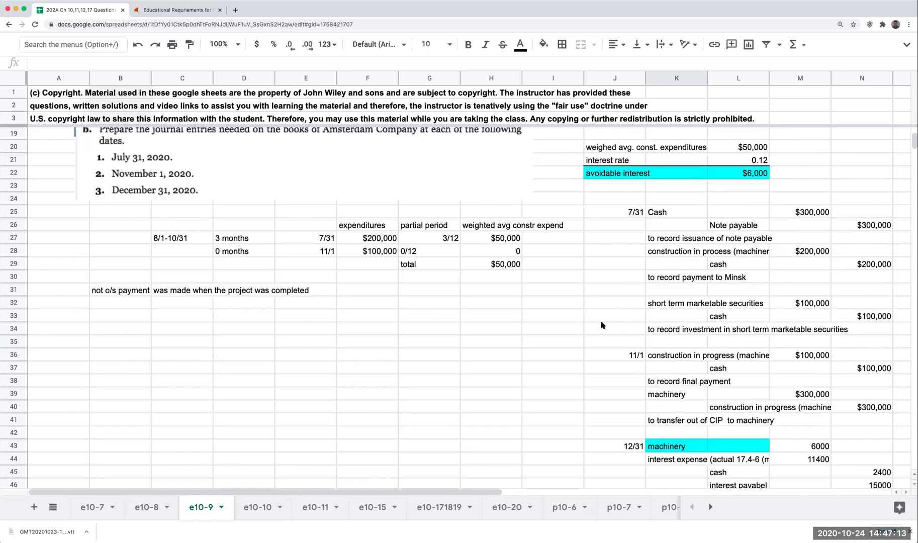
pyautogui.scroll(5, 598, 329)
pyautogui.scroll(3, 602, 325)
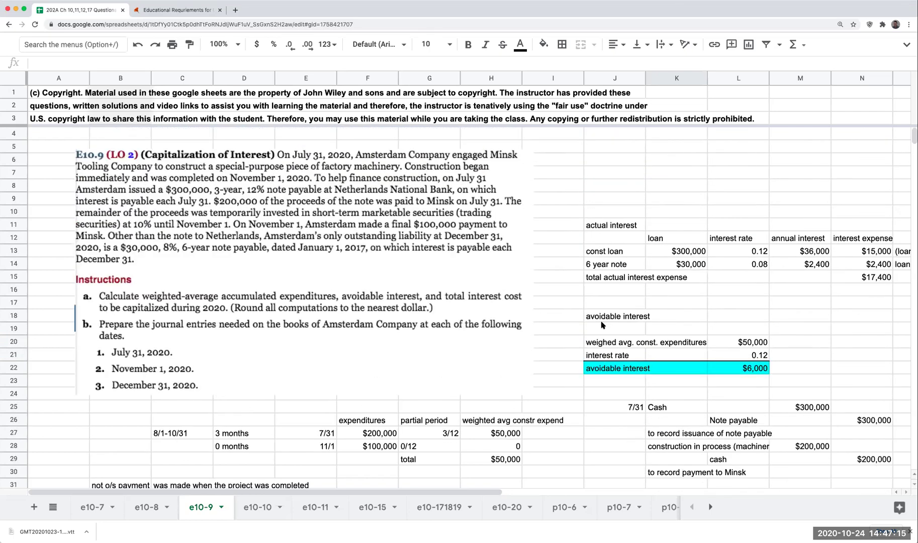